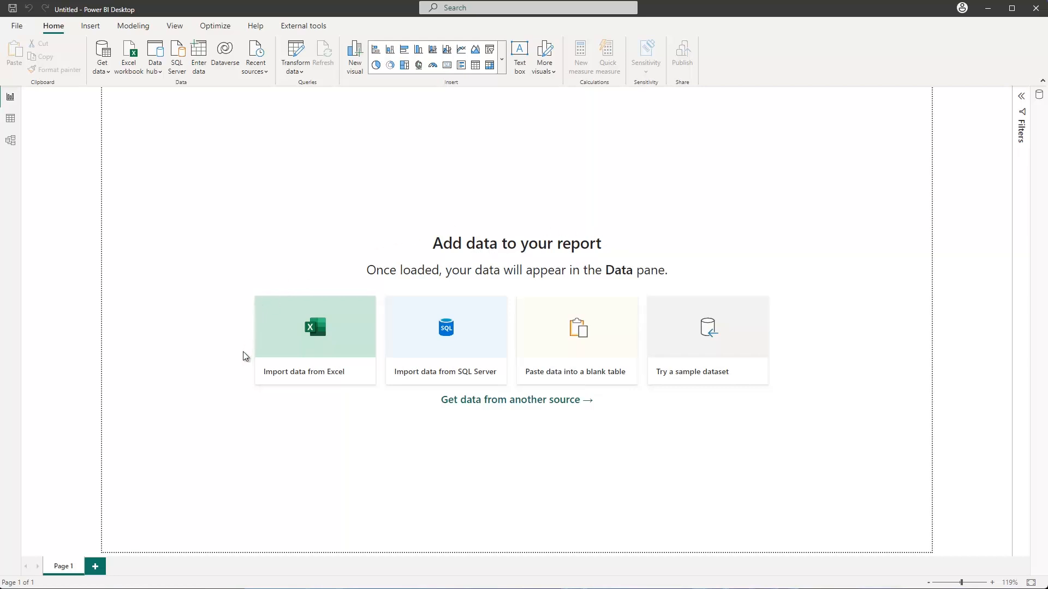
Try to import the PBI_Training_1 workbook from the Power BI Tutorial for Beginners - DataSet folder
{"action": "left_click", "coordinate": [315, 336]}
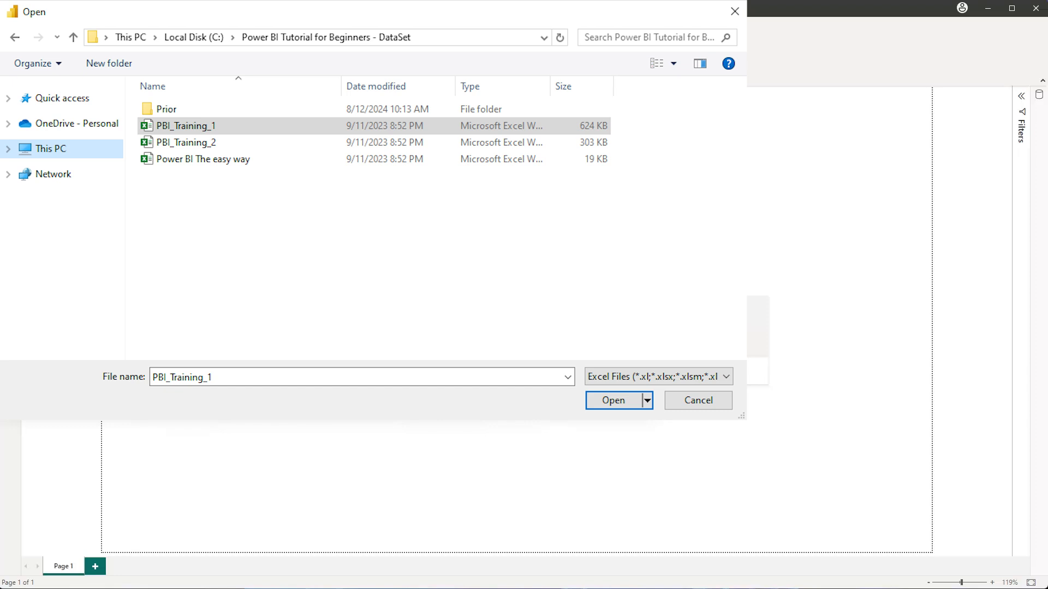
{"action": "key", "text": "Return"}
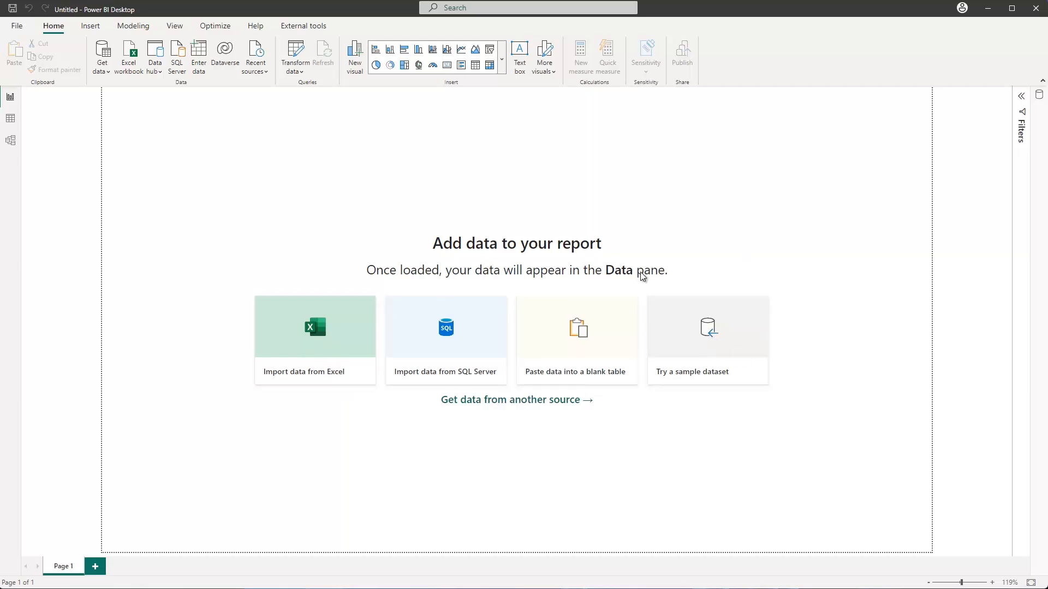
Browse the full list of data source connectors and search it for "ora", then clear the search
{"action": "left_click", "coordinate": [496, 403]}
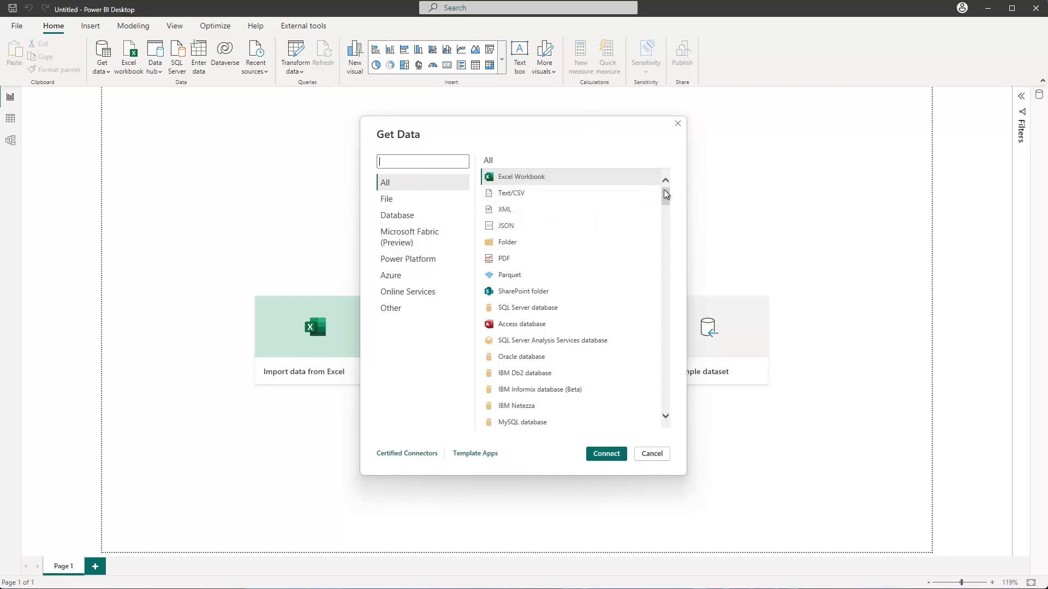
{"action": "left_click_drag", "start_coordinate": [664, 189], "coordinate": [665, 272]}
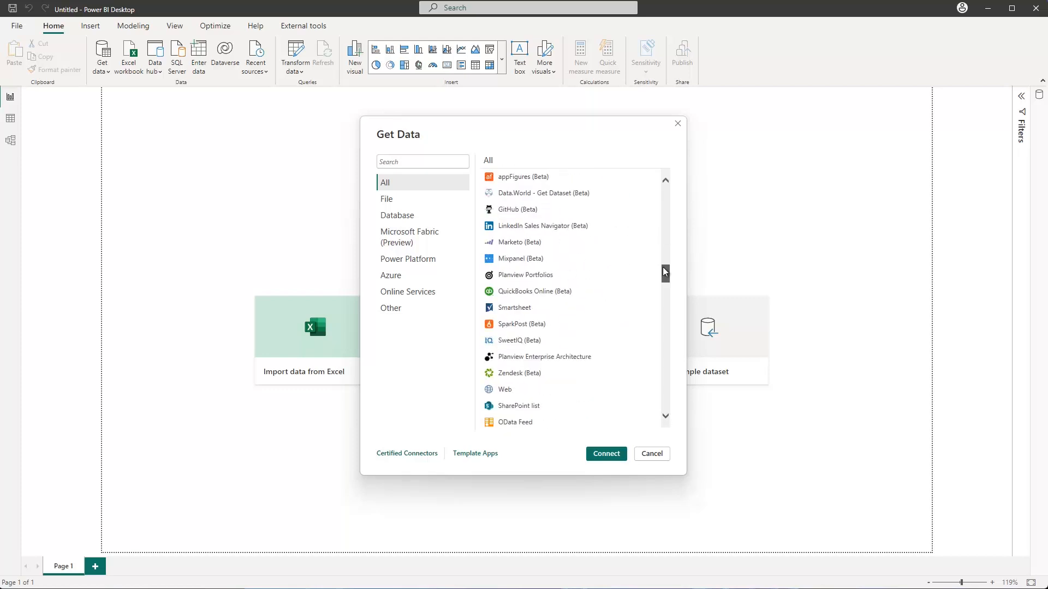
{"action": "left_click_drag", "start_coordinate": [664, 268], "coordinate": [664, 290]}
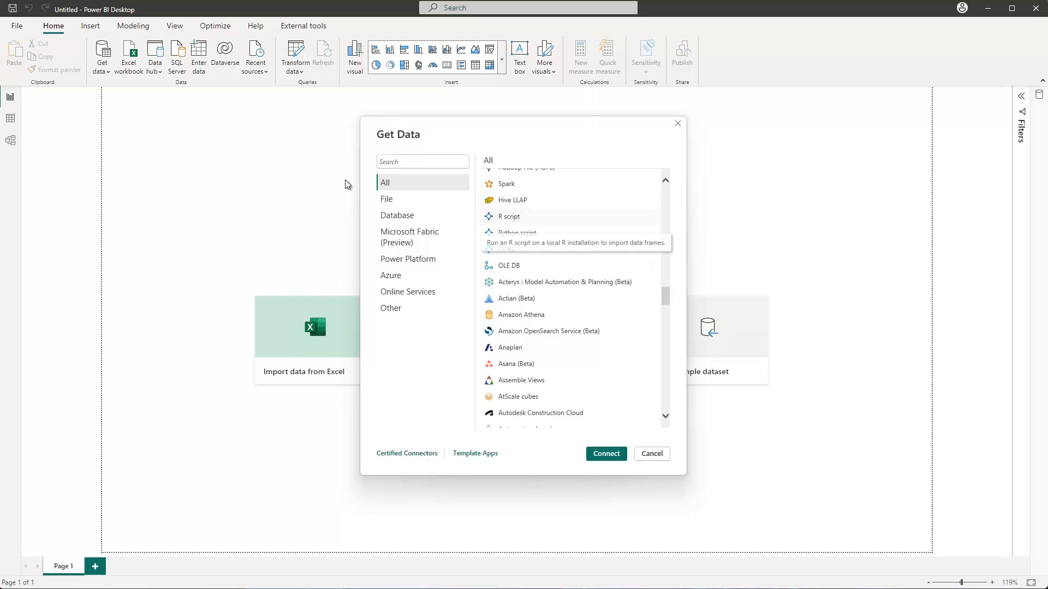
{"action": "left_click", "coordinate": [392, 162]}
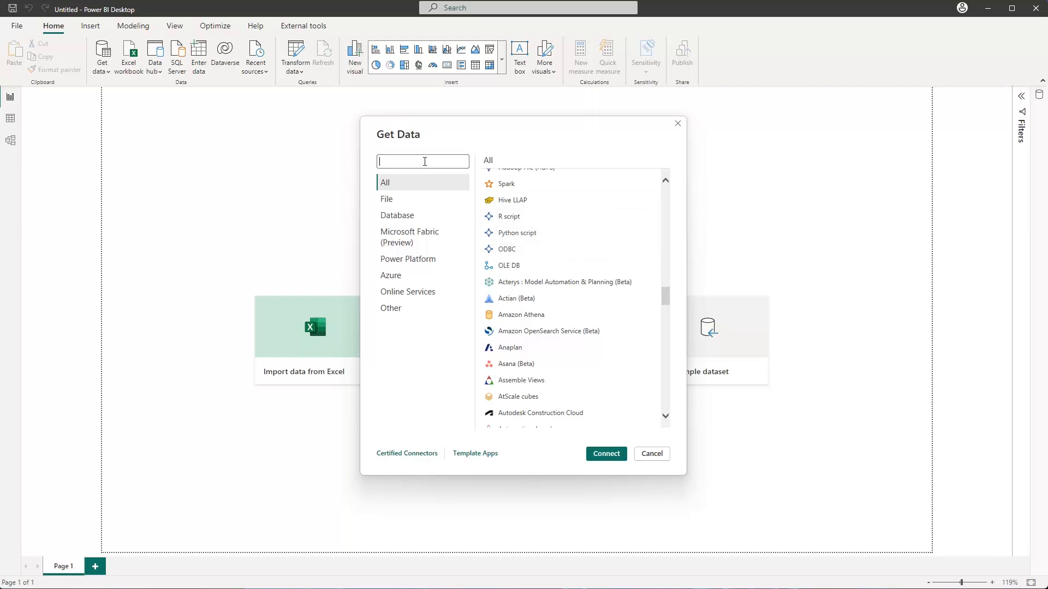
{"action": "type", "text": "ora"}
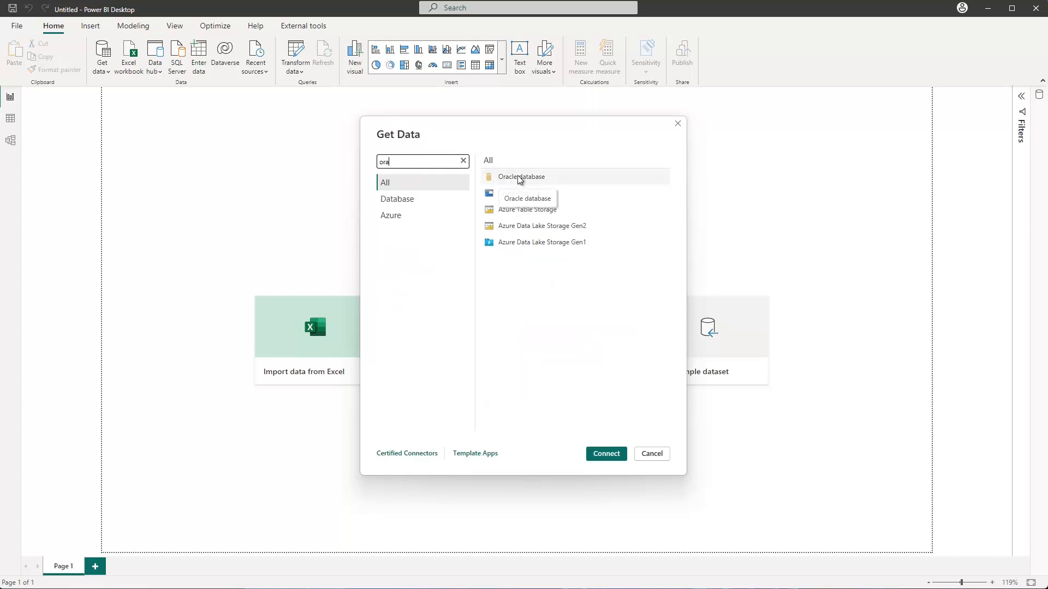
{"action": "left_click", "coordinate": [463, 161]}
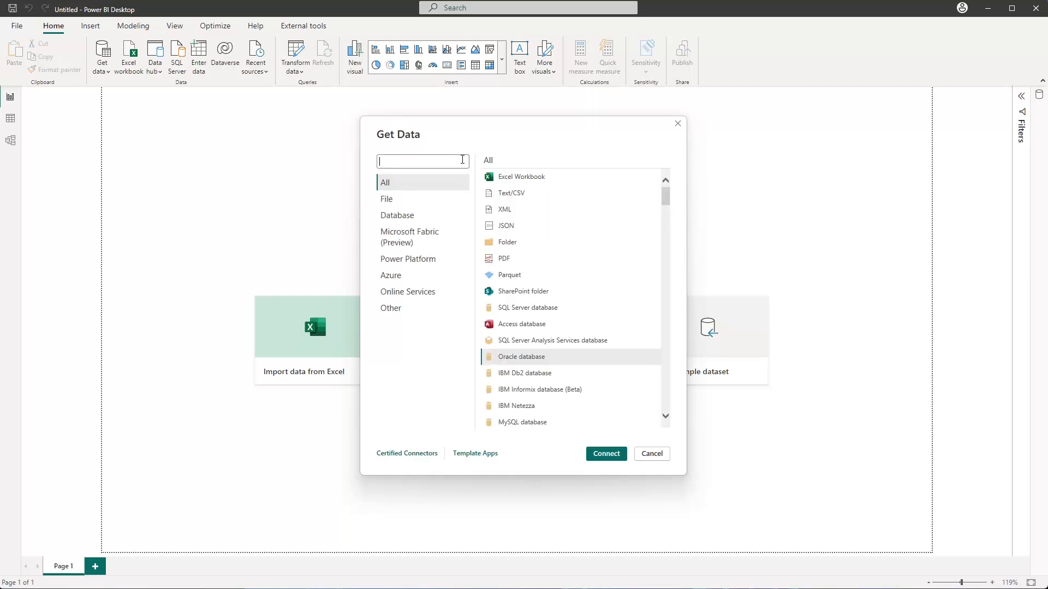
Review the connectors in the File, Azure and Other categories, then close the Get Data dialog
{"action": "left_click", "coordinate": [388, 202]}
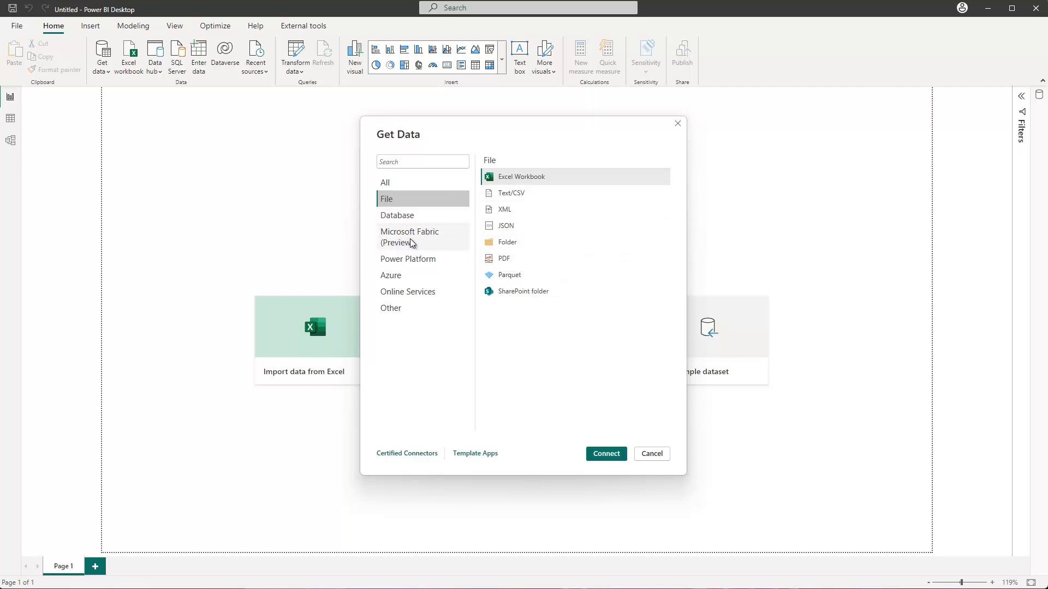
{"action": "left_click", "coordinate": [397, 278]}
{"action": "left_click", "coordinate": [398, 309]}
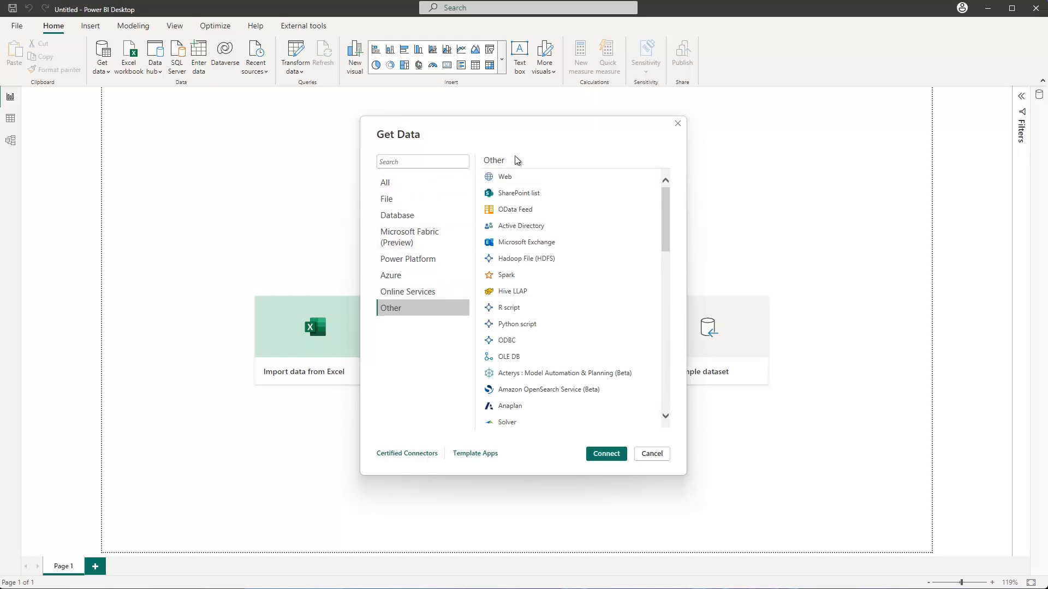
{"action": "left_click", "coordinate": [678, 125]}
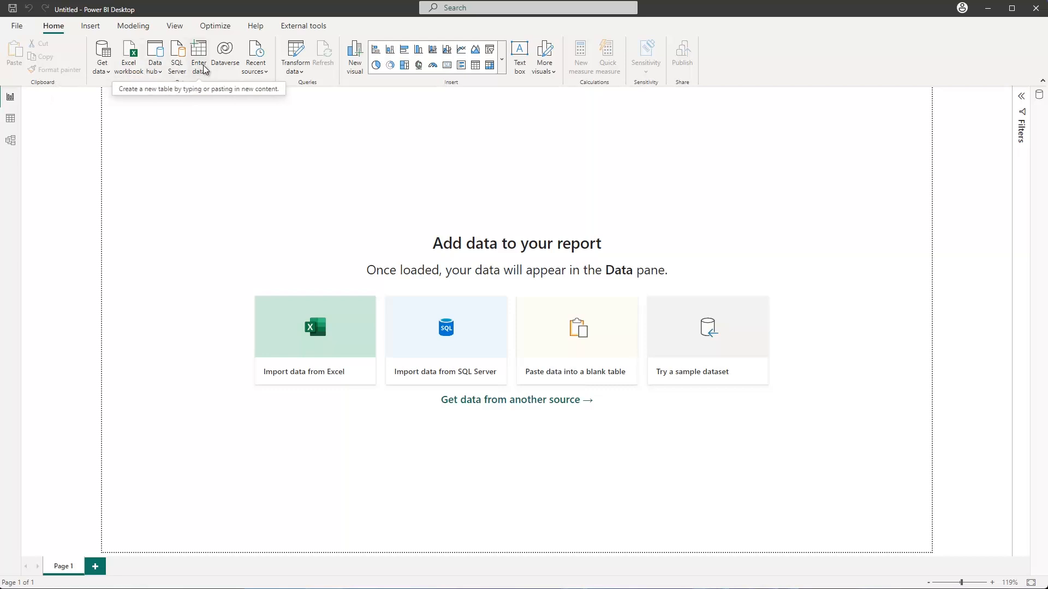
Review the OneLake data hub, recent sources and common data source options, including the full connector list
{"action": "left_click", "coordinate": [161, 73]}
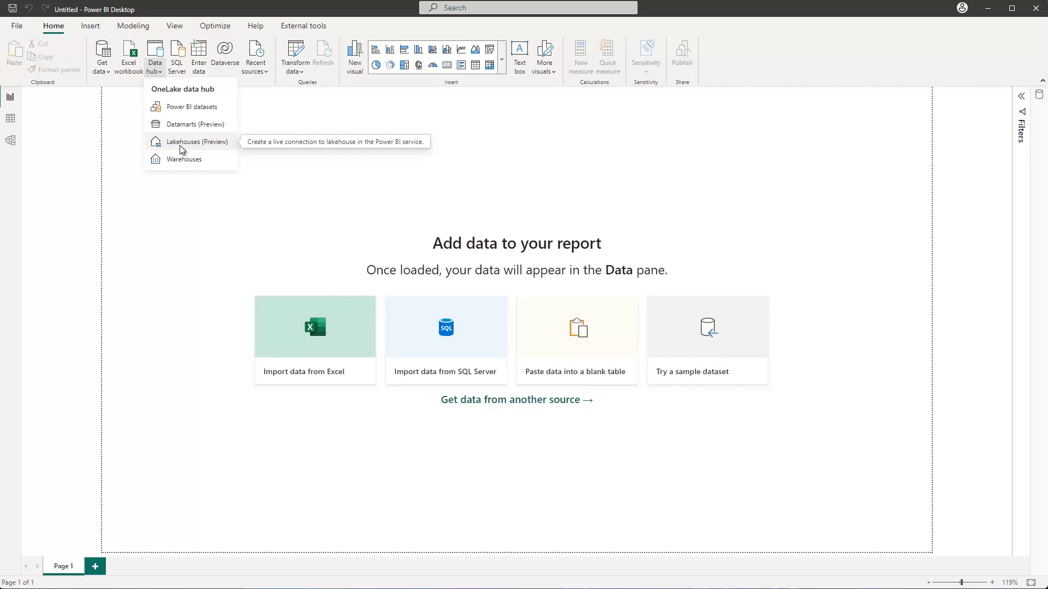
{"action": "left_click", "coordinate": [250, 75]}
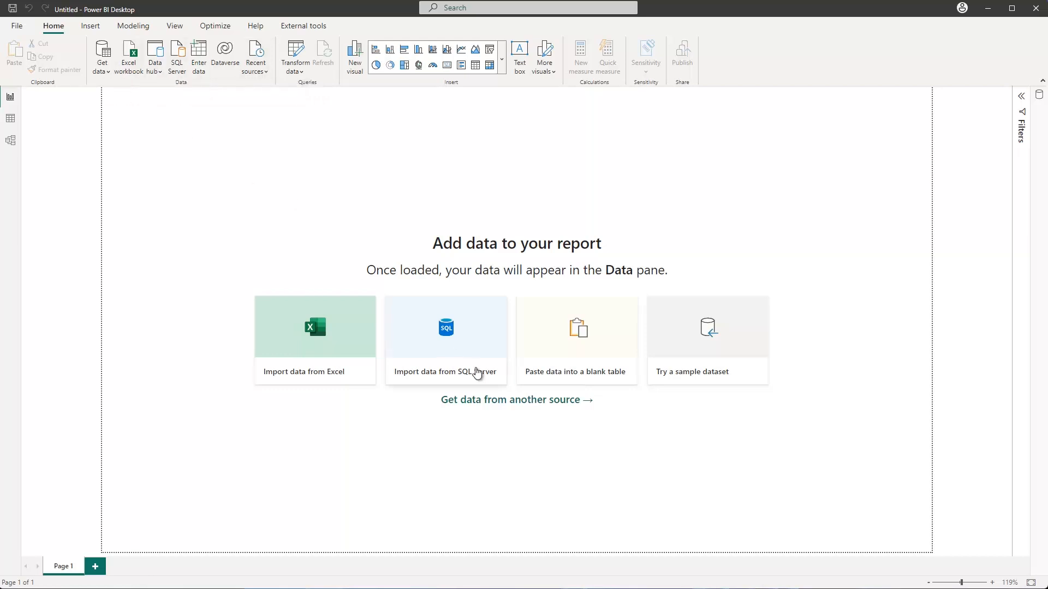
{"action": "left_click", "coordinate": [103, 72]}
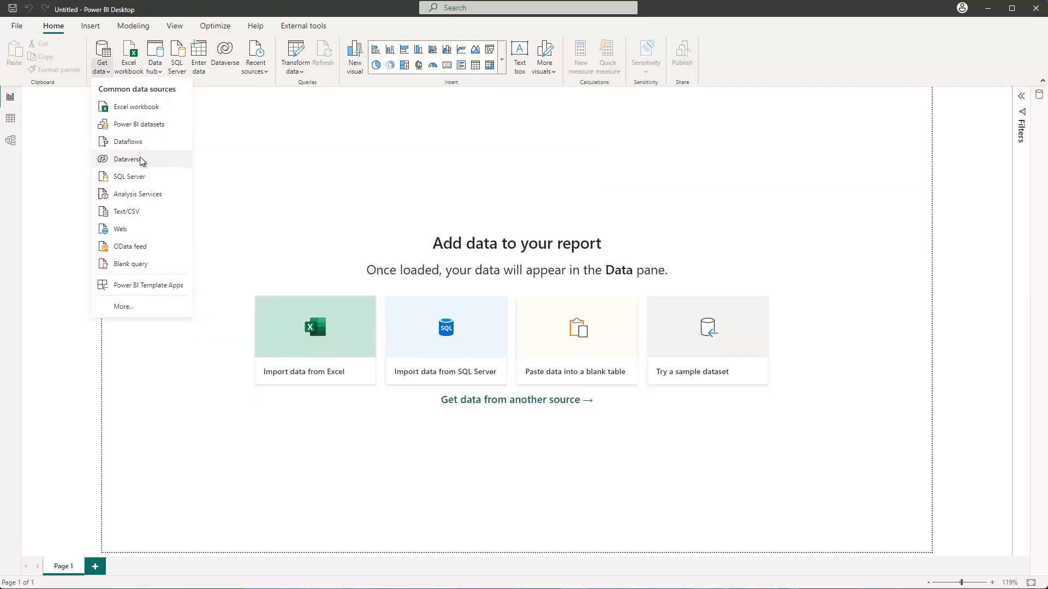
{"action": "left_click", "coordinate": [136, 307]}
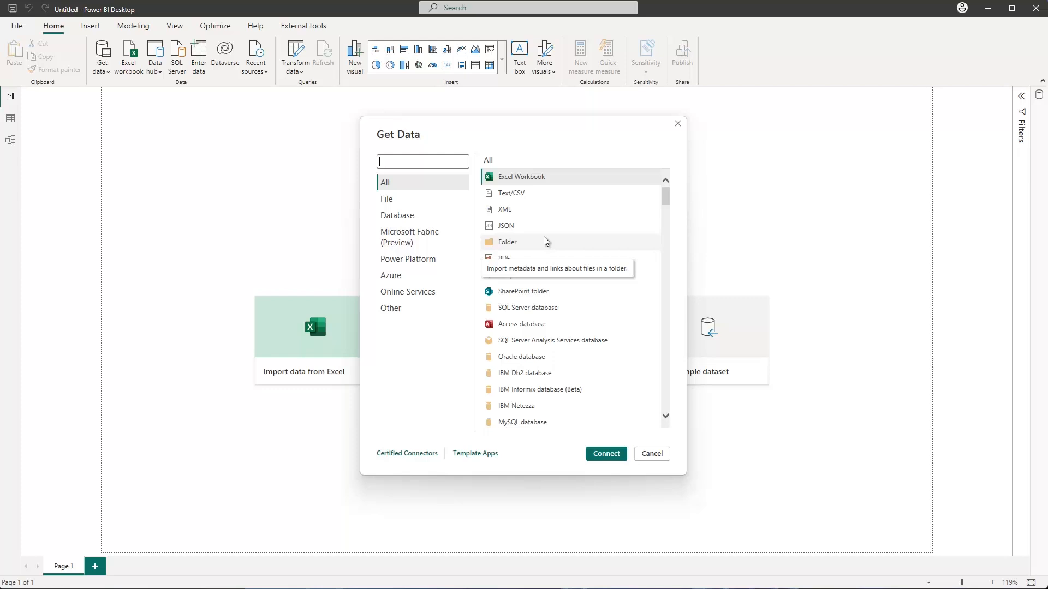
{"action": "left_click", "coordinate": [678, 125]}
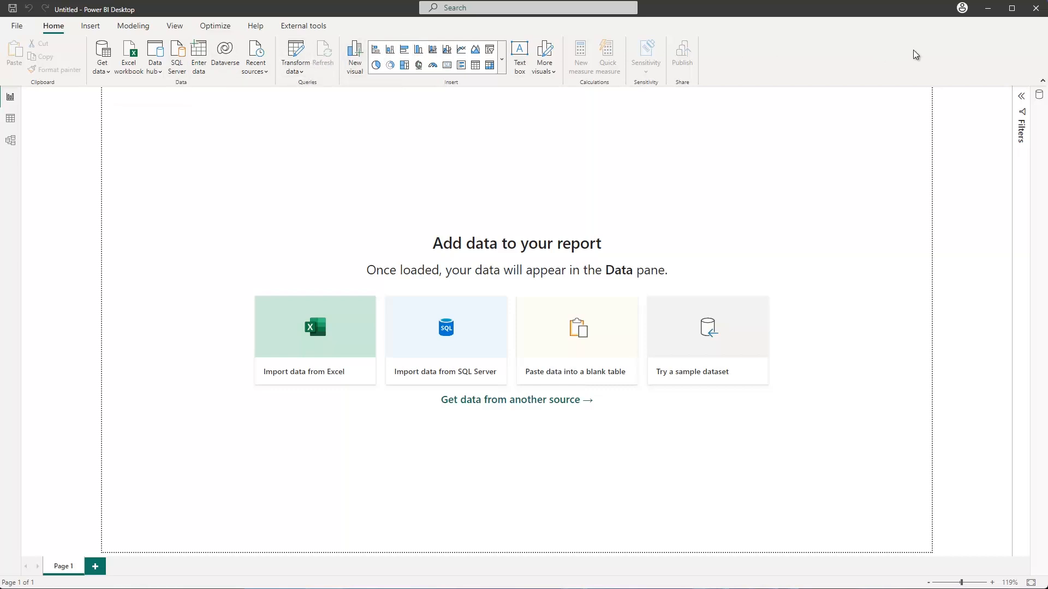
Collapse the ribbon to its compact layout and expand it back to full size
{"action": "left_click", "coordinate": [1043, 83]}
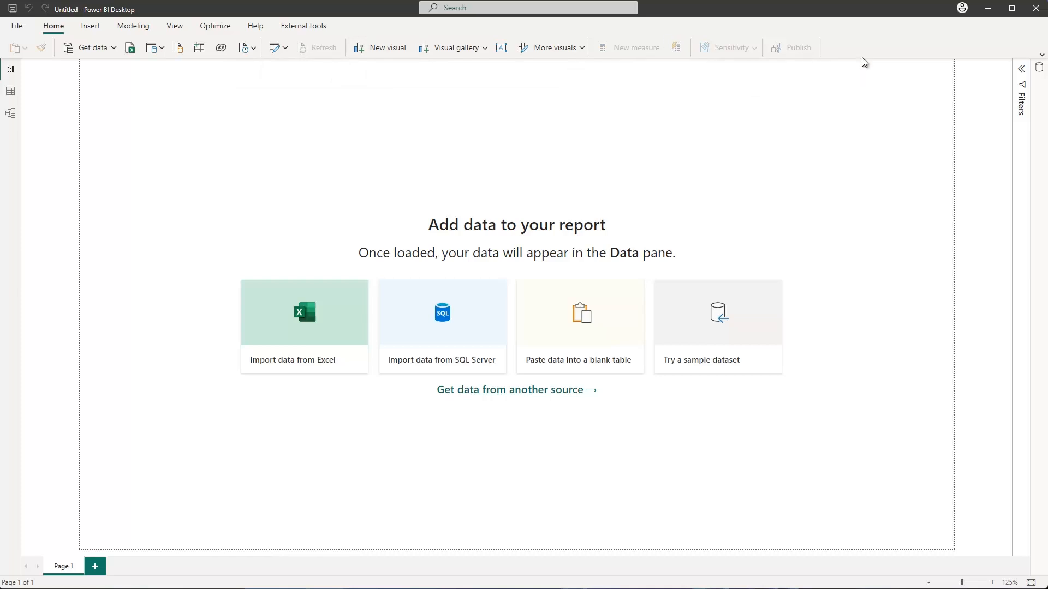
{"action": "left_click", "coordinate": [1042, 55]}
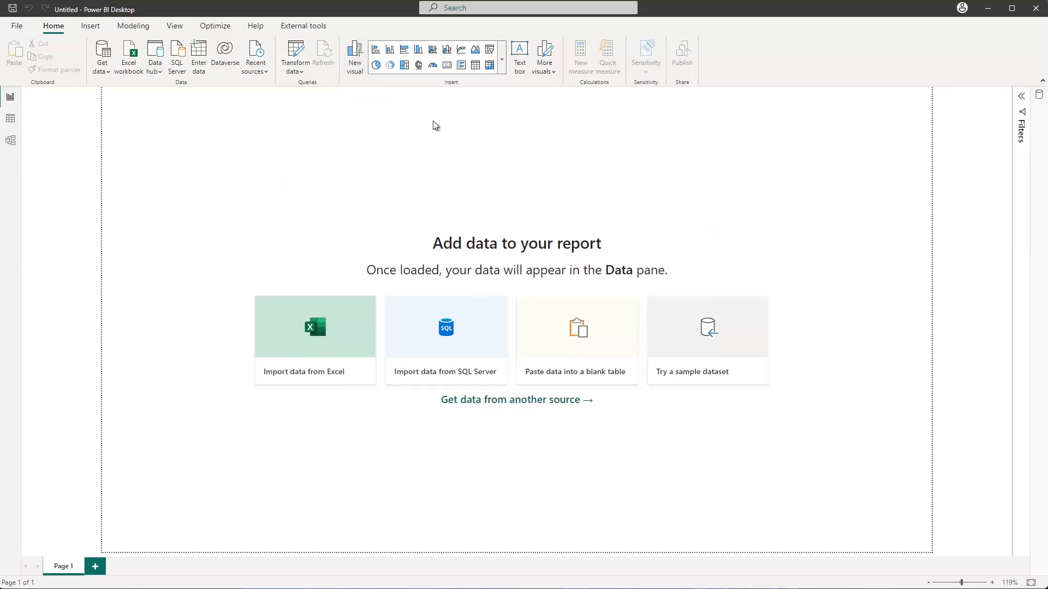
Add a blank stacked column chart and delete it, then view the gallery of available visual types
{"action": "left_click", "coordinate": [355, 59]}
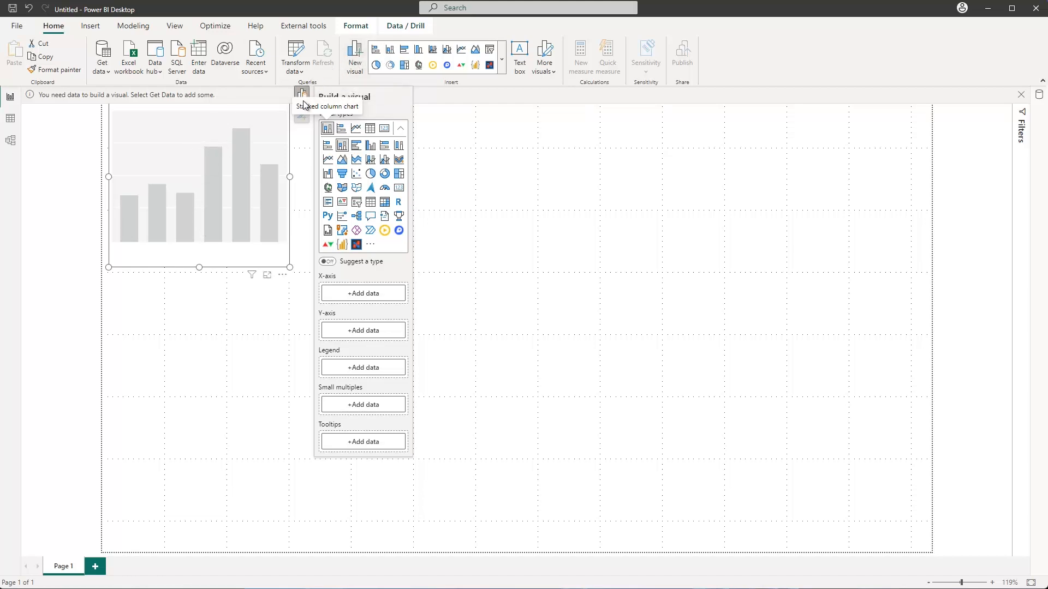
{"action": "key", "text": "Delete"}
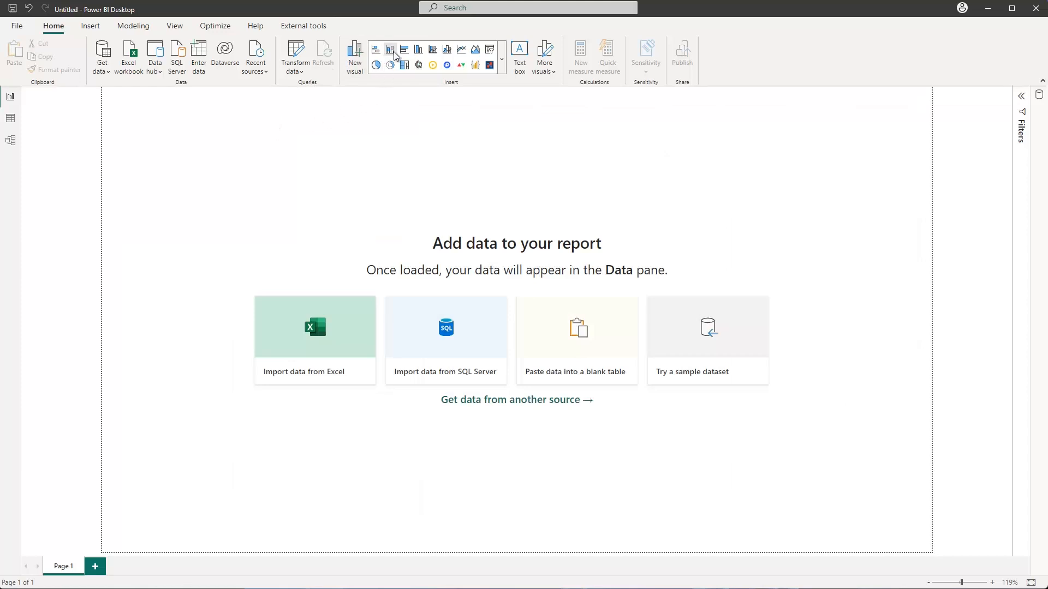
{"action": "left_click", "coordinate": [503, 64]}
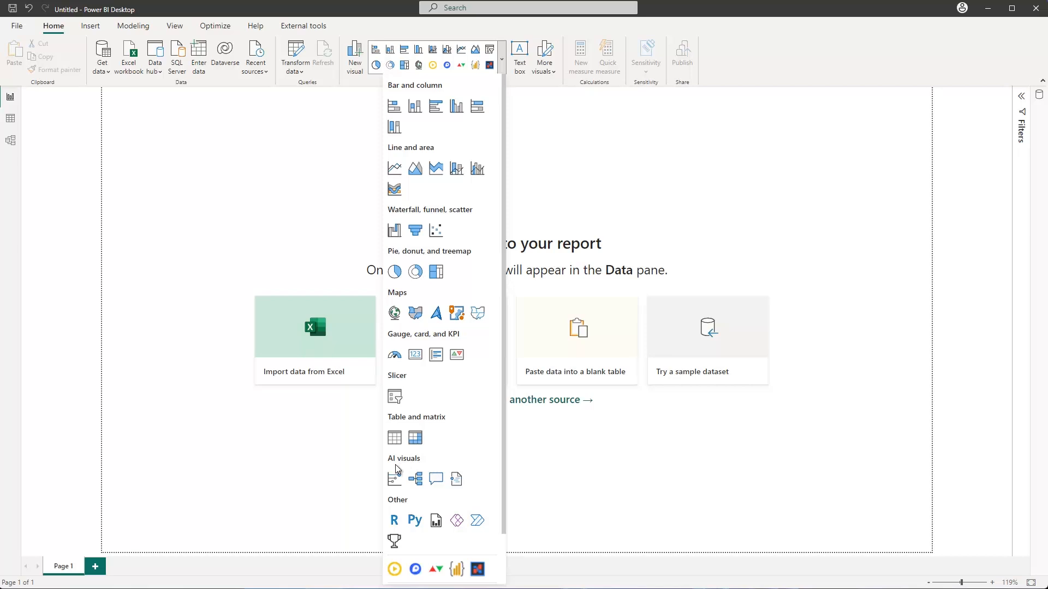
{"action": "left_click", "coordinate": [575, 454]}
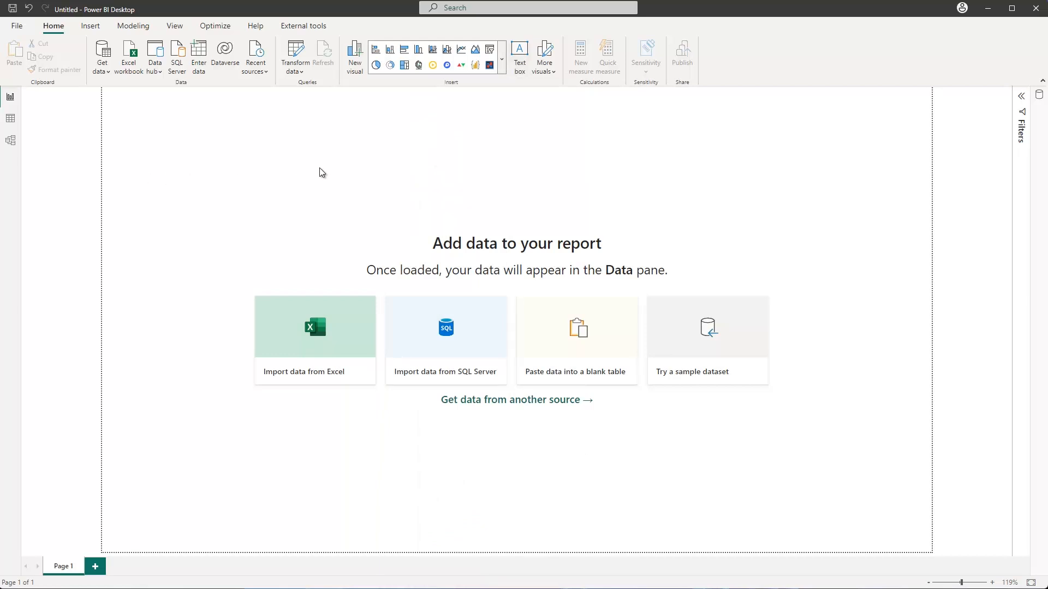
Insert a text box reading "Hello welcome to Power BI" and make its text bold
{"action": "left_click", "coordinate": [519, 60]}
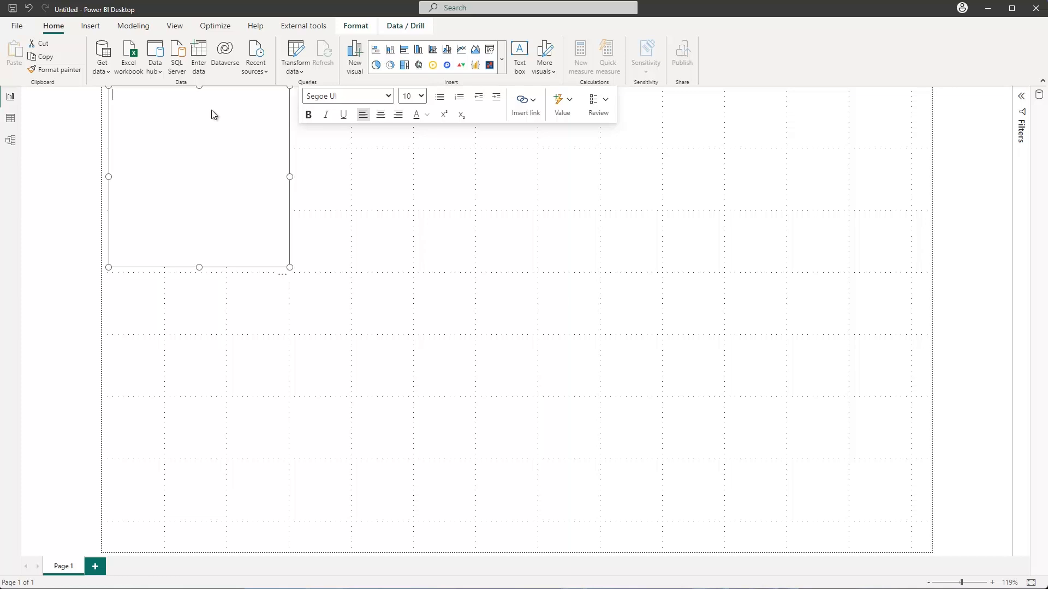
{"action": "type", "text": "Hello welcome to Power BI"}
{"action": "key", "text": "ctrl+a"}
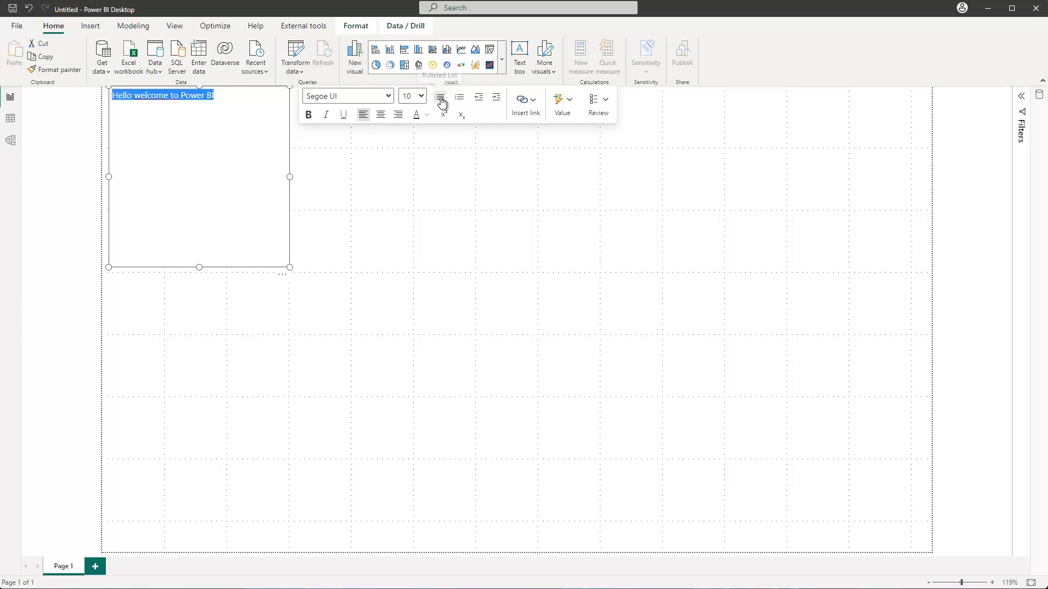
{"action": "left_click", "coordinate": [309, 115]}
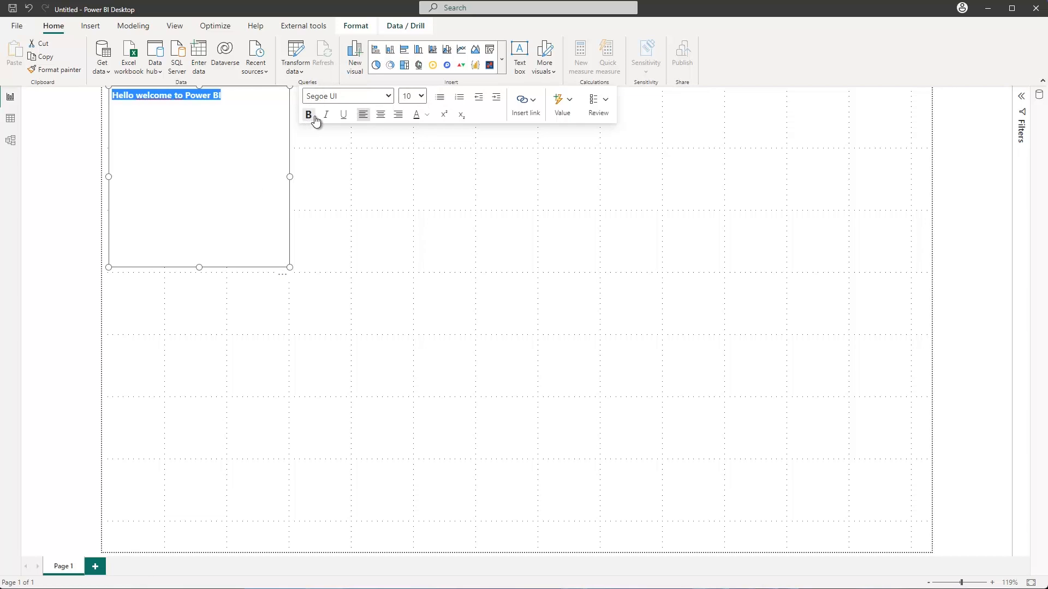
Set the text box's font to DIN and its font size to 20
{"action": "left_click", "coordinate": [389, 96]}
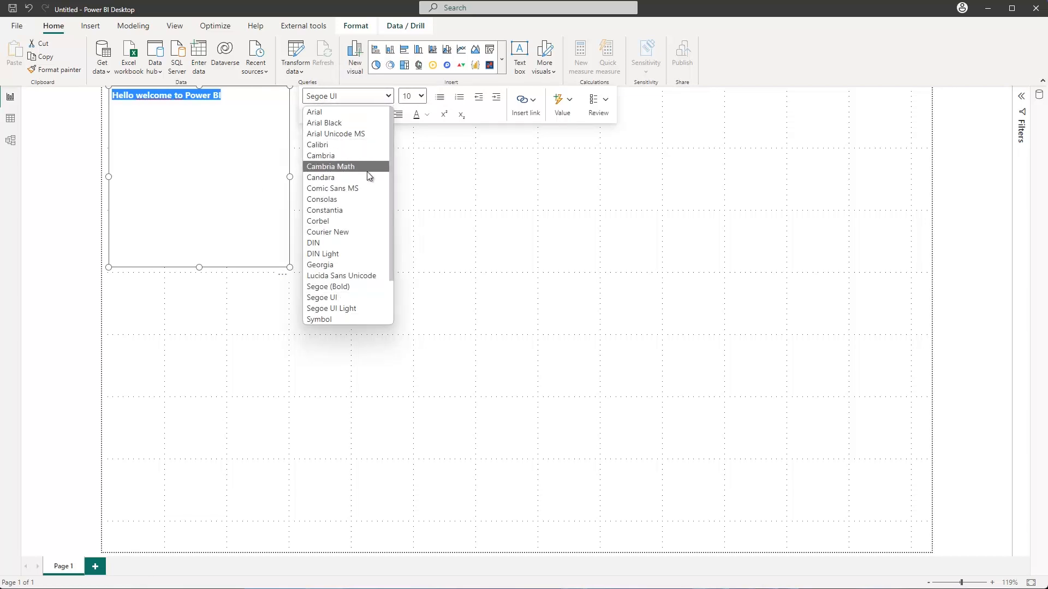
{"action": "left_click", "coordinate": [345, 243]}
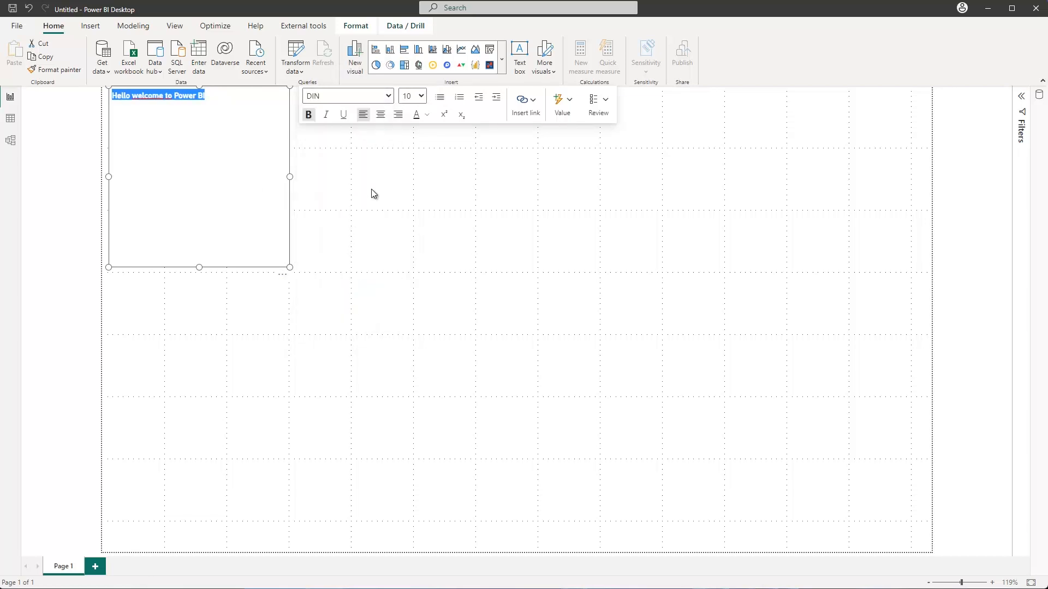
{"action": "left_click", "coordinate": [421, 98]}
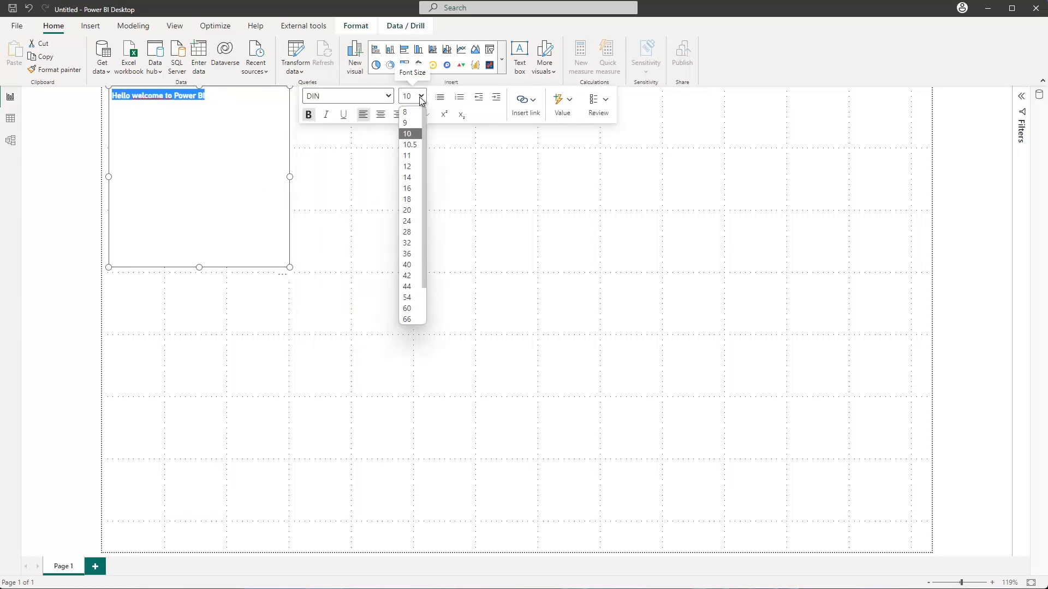
{"action": "left_click", "coordinate": [418, 212]}
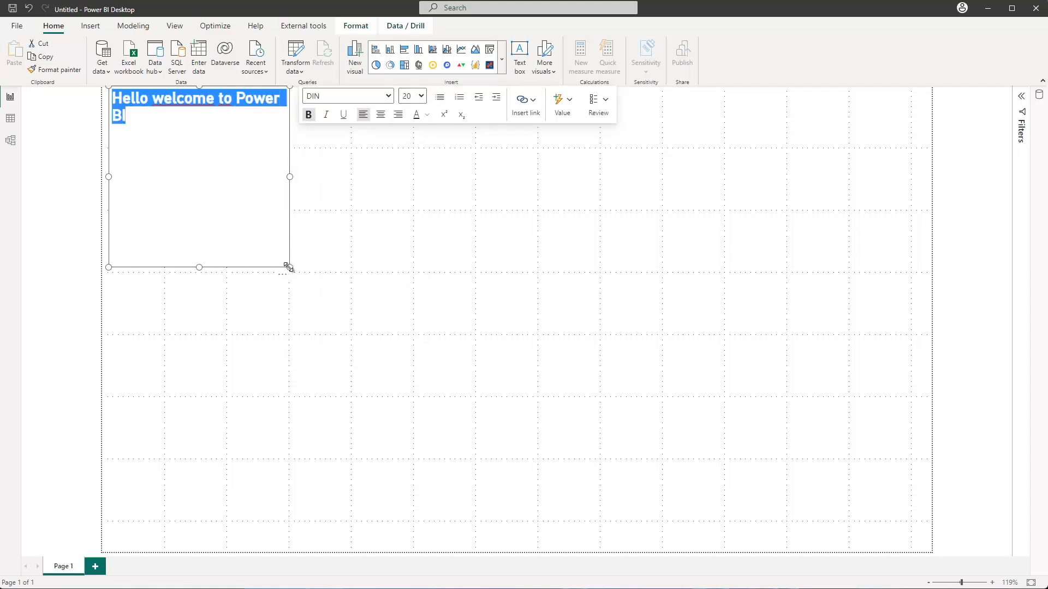
Make the text box wider and shorter so its text fits one line, and move it to the upper middle of the page
{"action": "left_click_drag", "start_coordinate": [290, 268], "coordinate": [350, 213]}
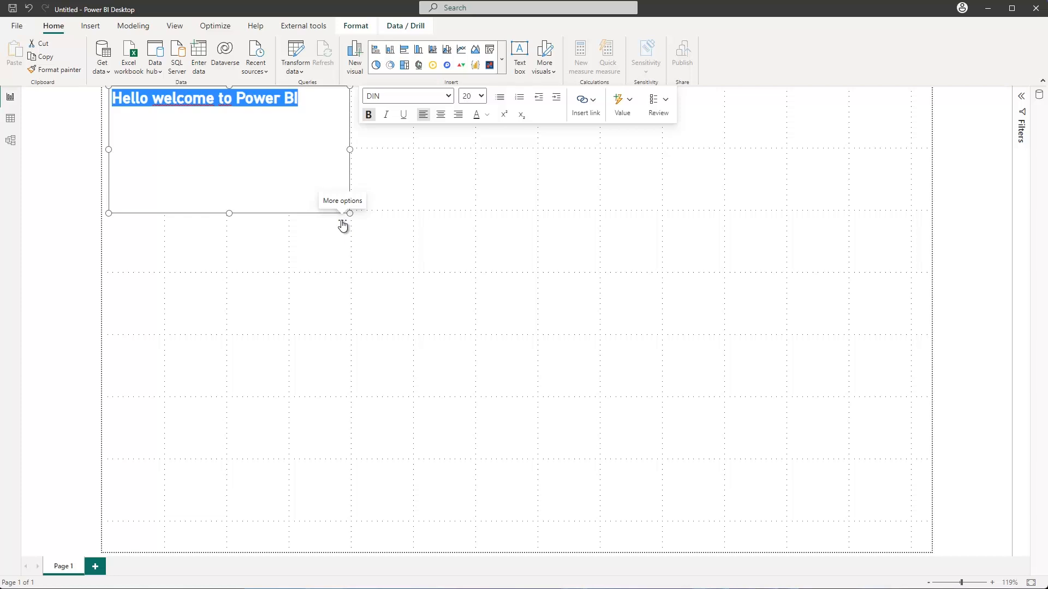
{"action": "left_click_drag", "start_coordinate": [343, 225], "coordinate": [523, 255]}
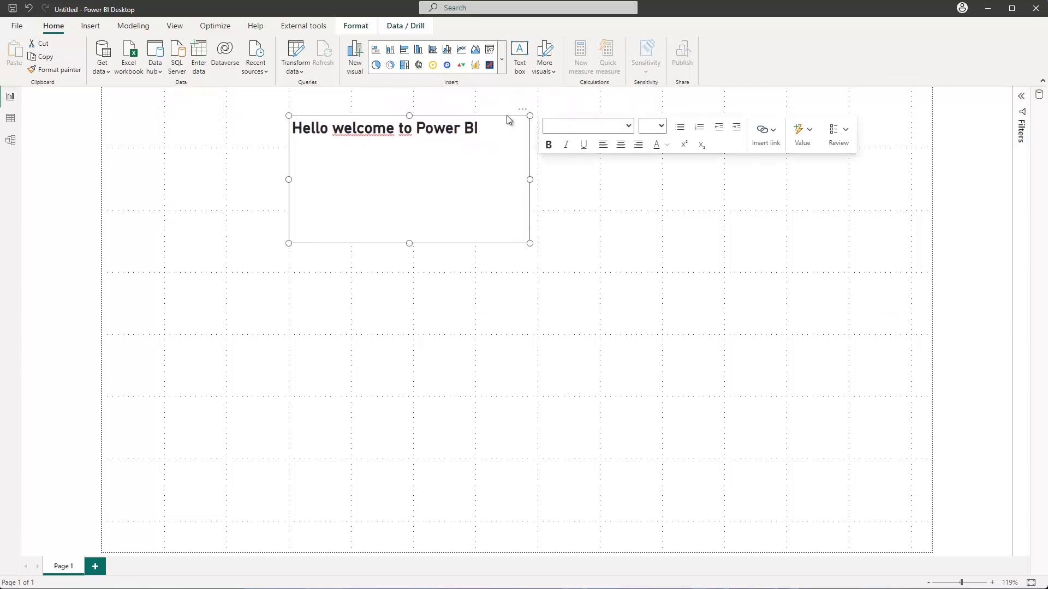
{"action": "left_click", "coordinate": [498, 127]}
{"action": "left_click_drag", "start_coordinate": [496, 116], "coordinate": [563, 121]}
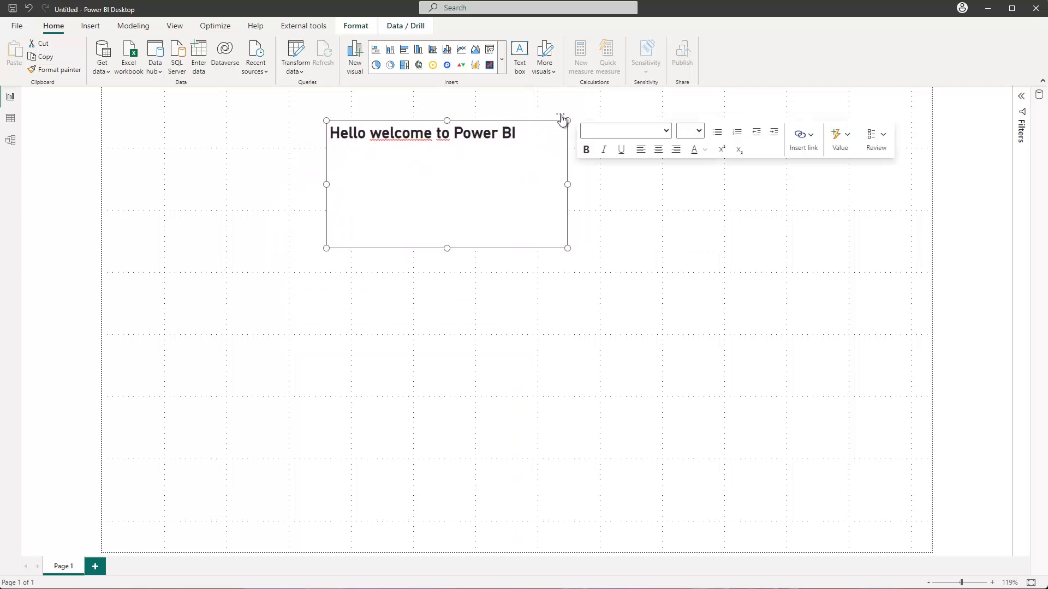
Centre the "Hello welcome to Power BI" text horizontally within its text box
{"action": "left_click", "coordinate": [413, 131]}
{"action": "triple_click", "coordinate": [410, 131]}
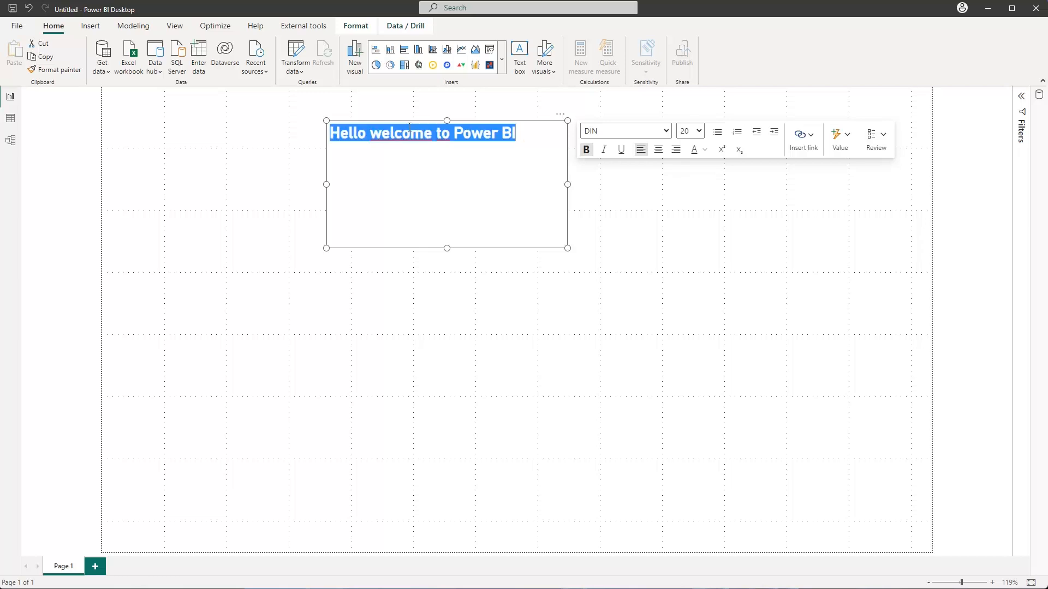
{"action": "left_click", "coordinate": [658, 150]}
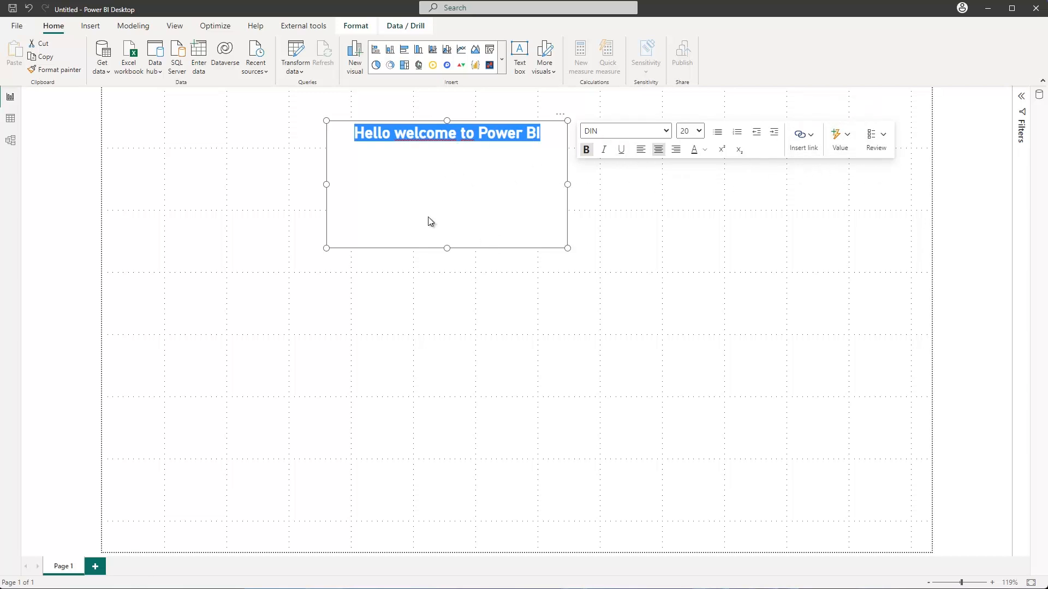
{"action": "left_click", "coordinate": [418, 203]}
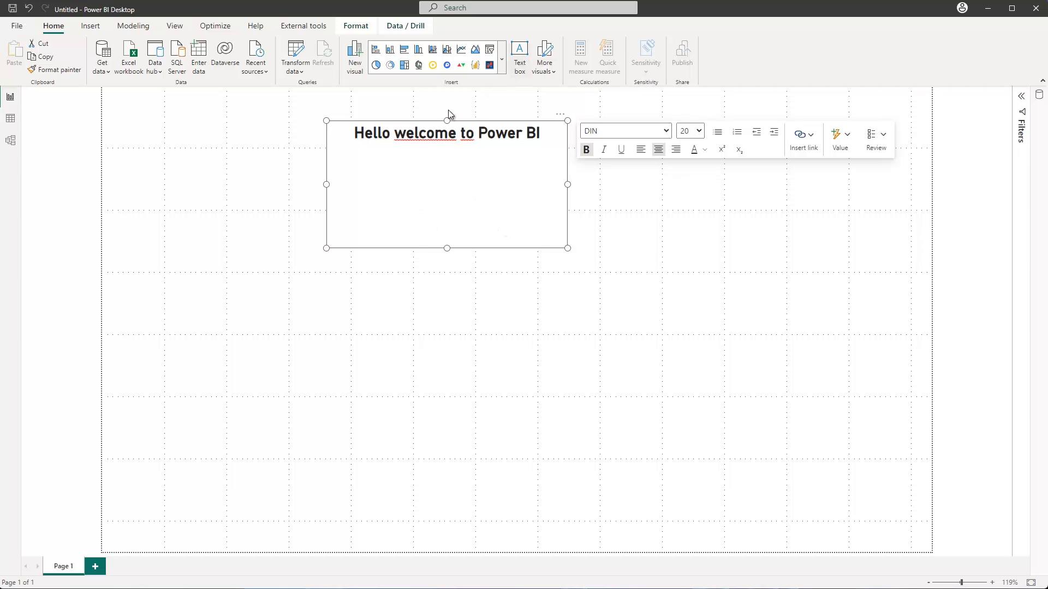
Deselect the text box and look through the full gallery of available visuals
{"action": "left_click", "coordinate": [459, 300]}
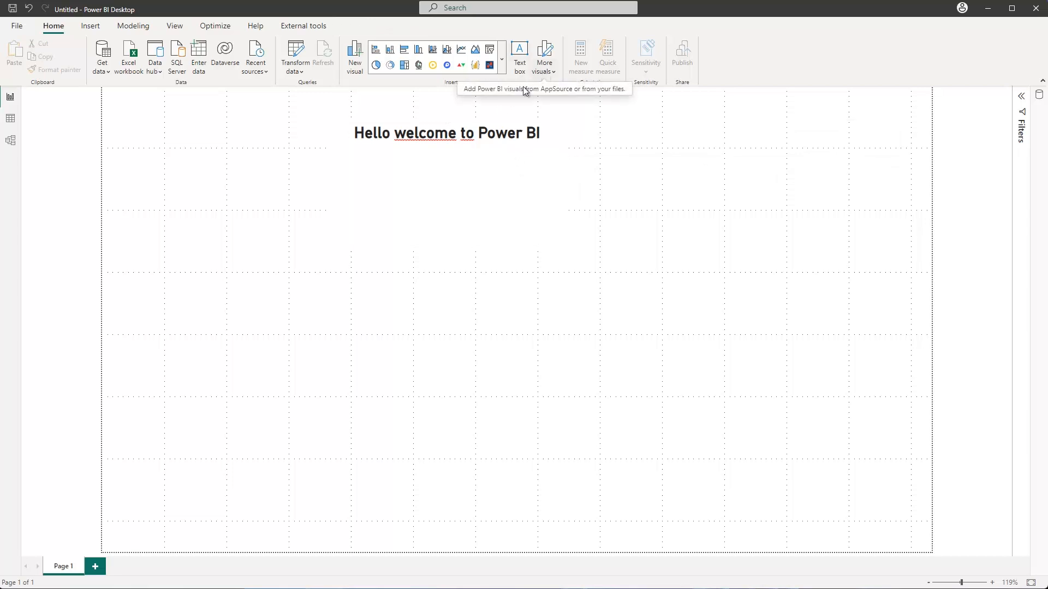
{"action": "left_click", "coordinate": [502, 67]}
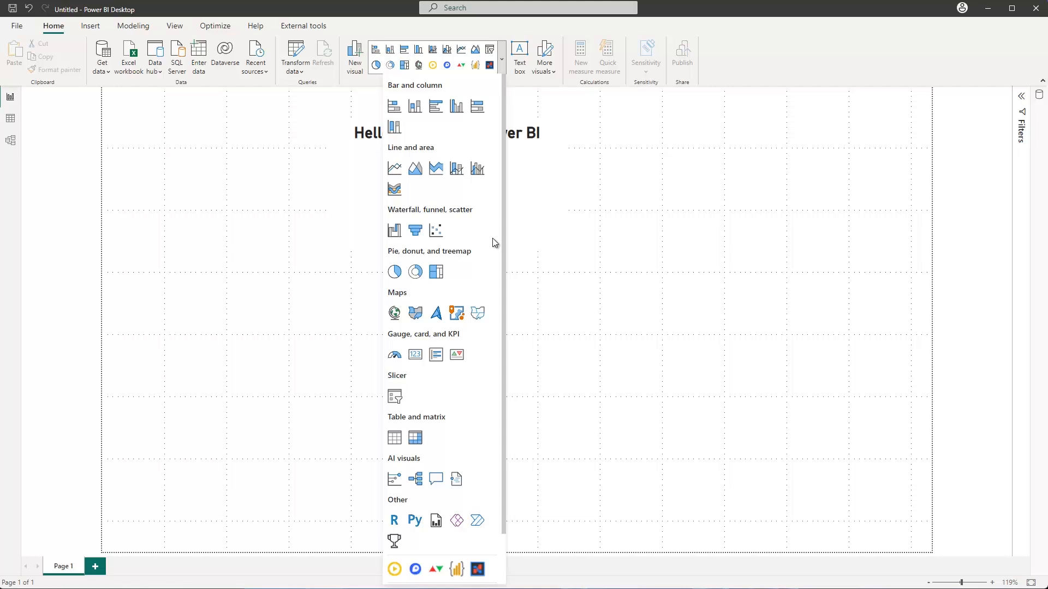
{"action": "left_click", "coordinate": [607, 243]}
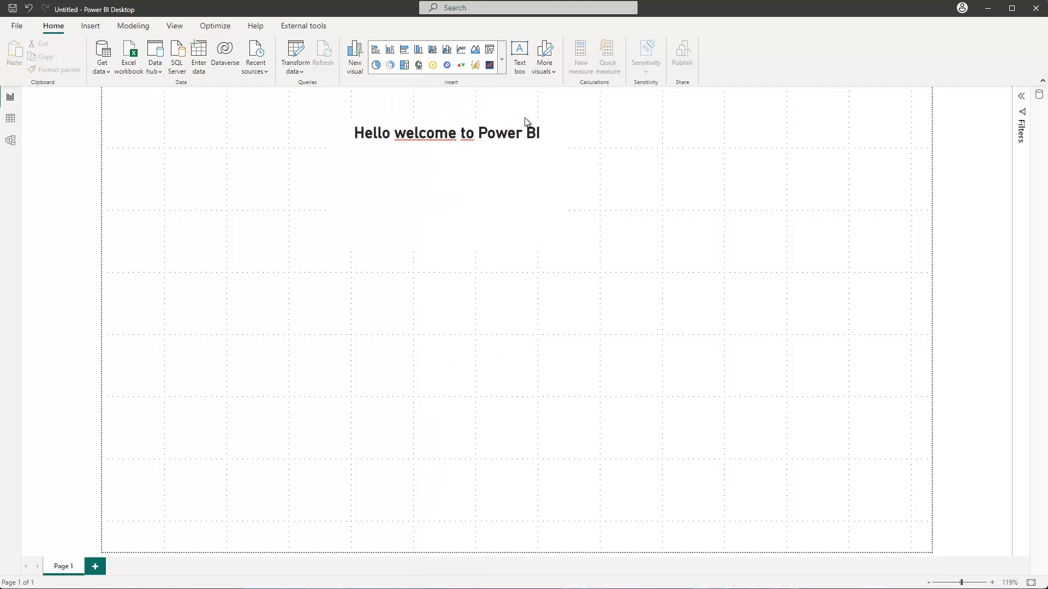
Start importing a custom visual from local files, accept the caution, and cancel without choosing a file
{"action": "left_click", "coordinate": [549, 76]}
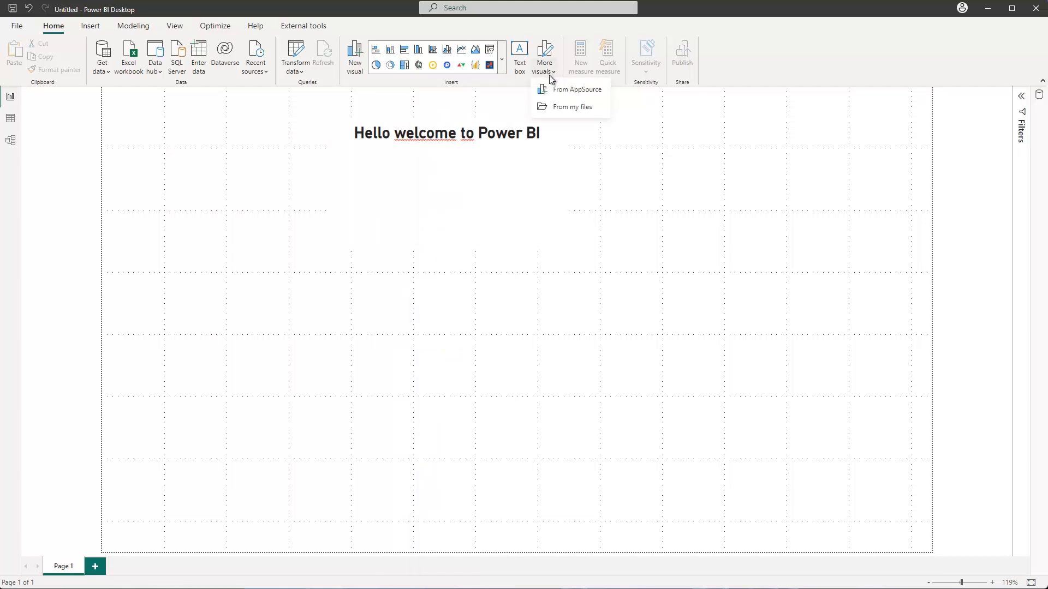
{"action": "left_click", "coordinate": [568, 109]}
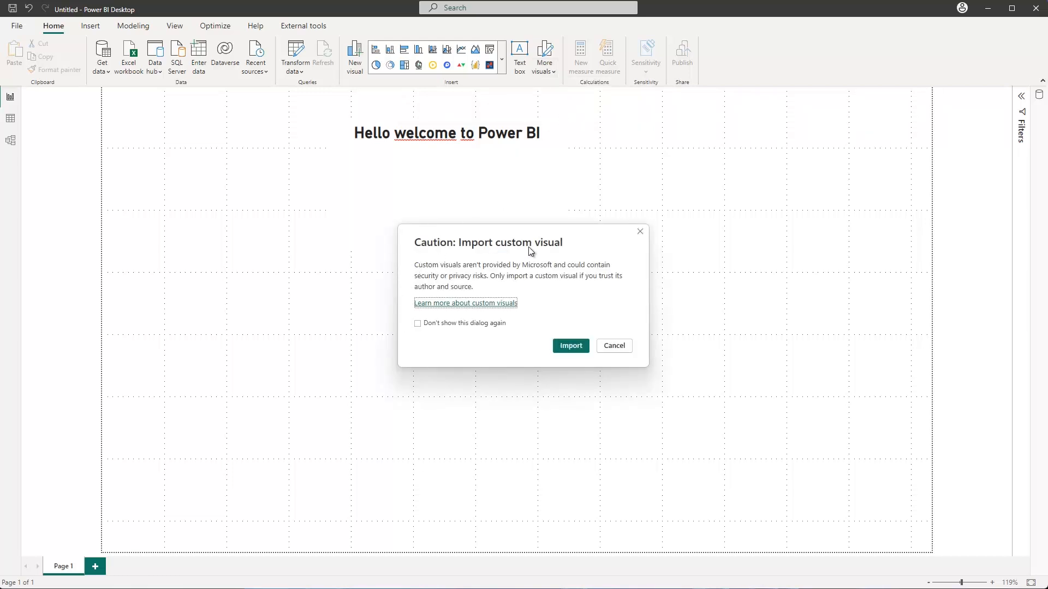
{"action": "left_click", "coordinate": [568, 350]}
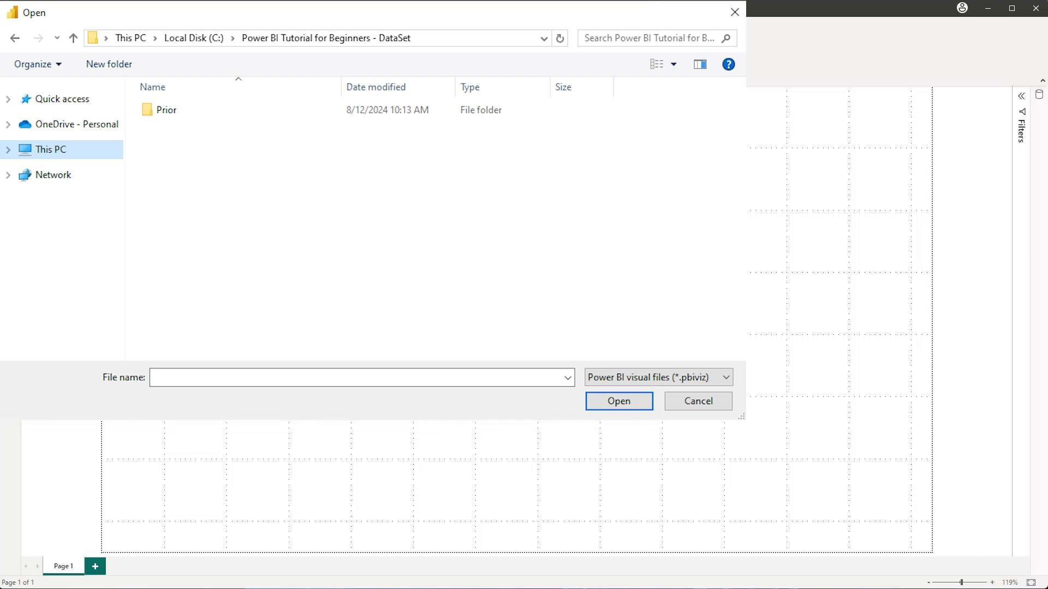
{"action": "key", "text": "Escape"}
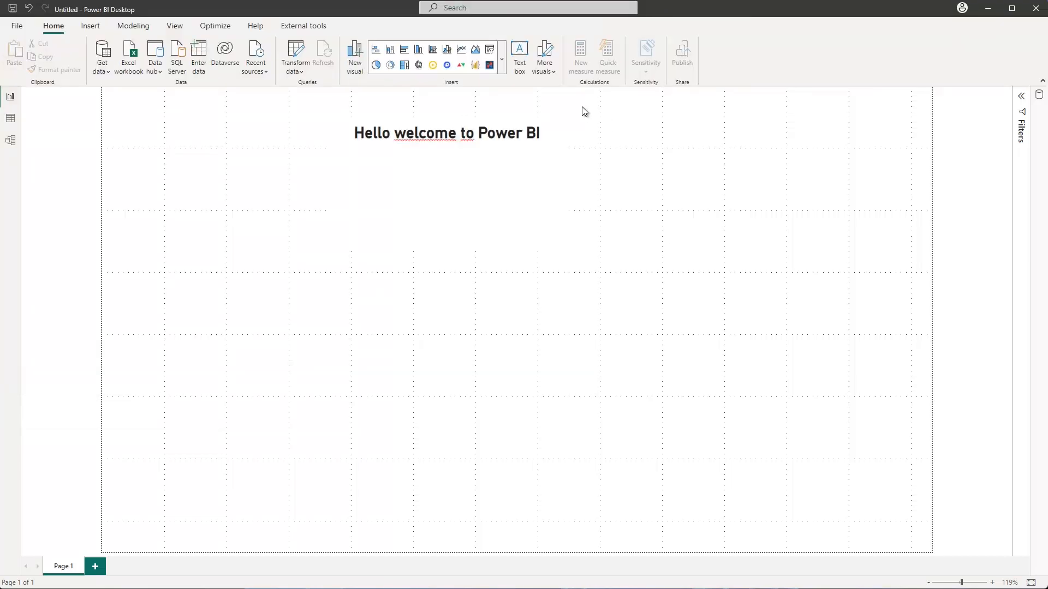
Open the AppSource visuals catalogue and browse its available visuals and filter categories
{"action": "left_click", "coordinate": [551, 76]}
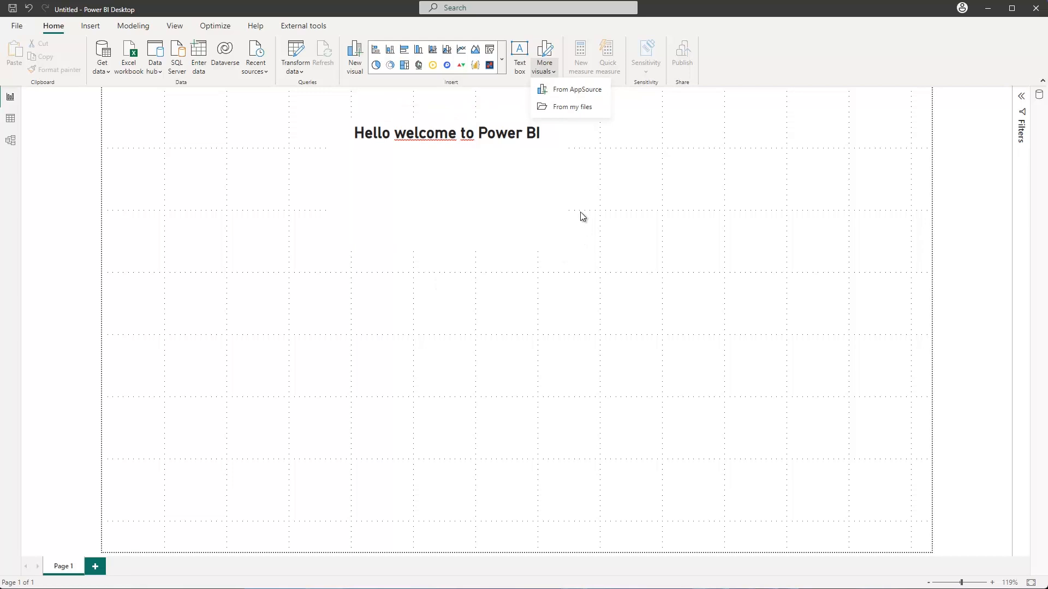
{"action": "left_click", "coordinate": [572, 94]}
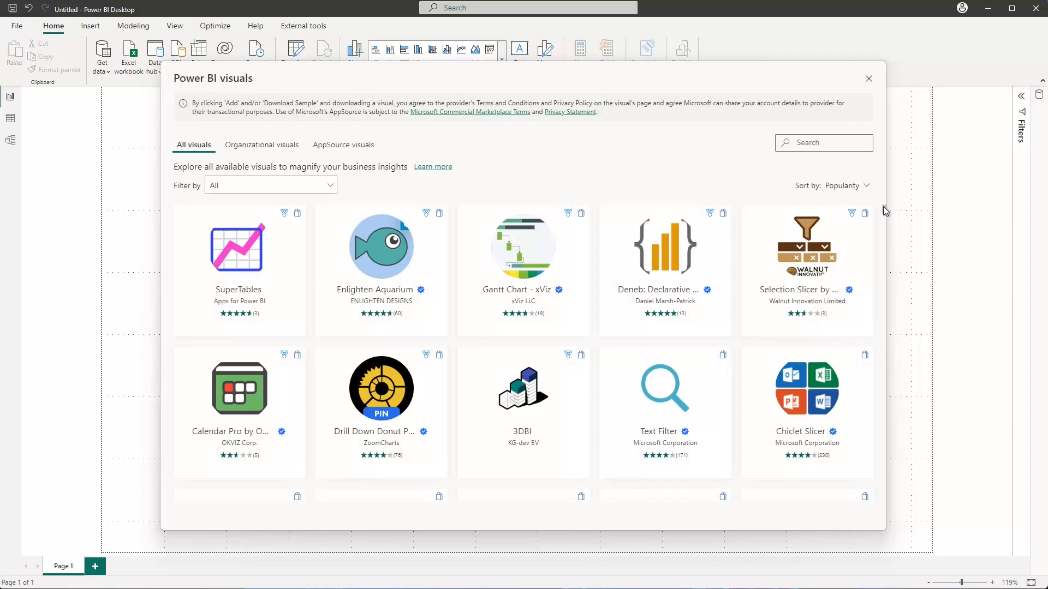
{"action": "left_click_drag", "start_coordinate": [884, 210], "coordinate": [885, 274]}
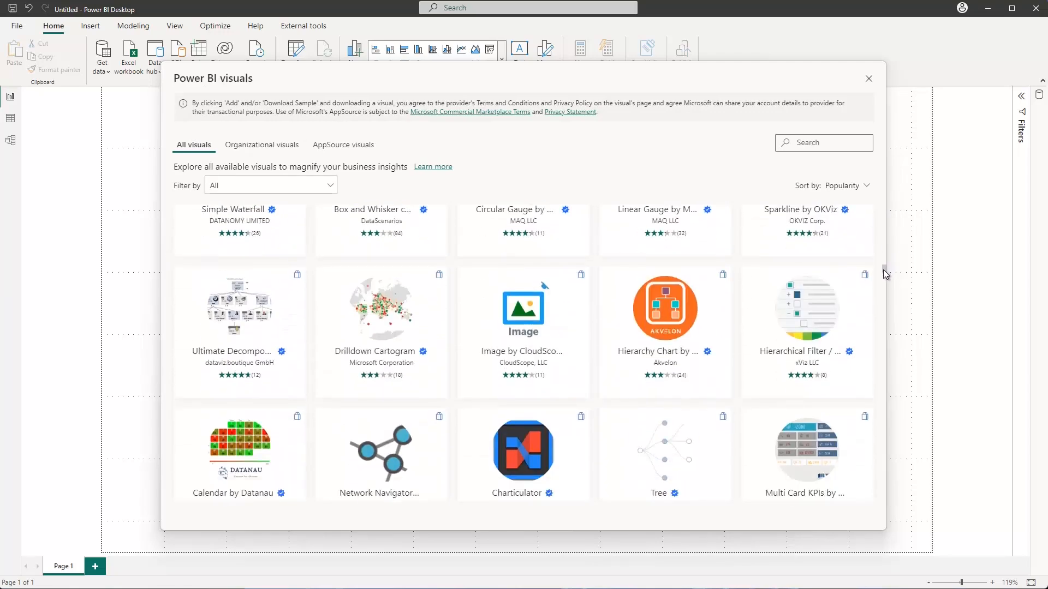
{"action": "left_click_drag", "start_coordinate": [883, 271], "coordinate": [879, 209]}
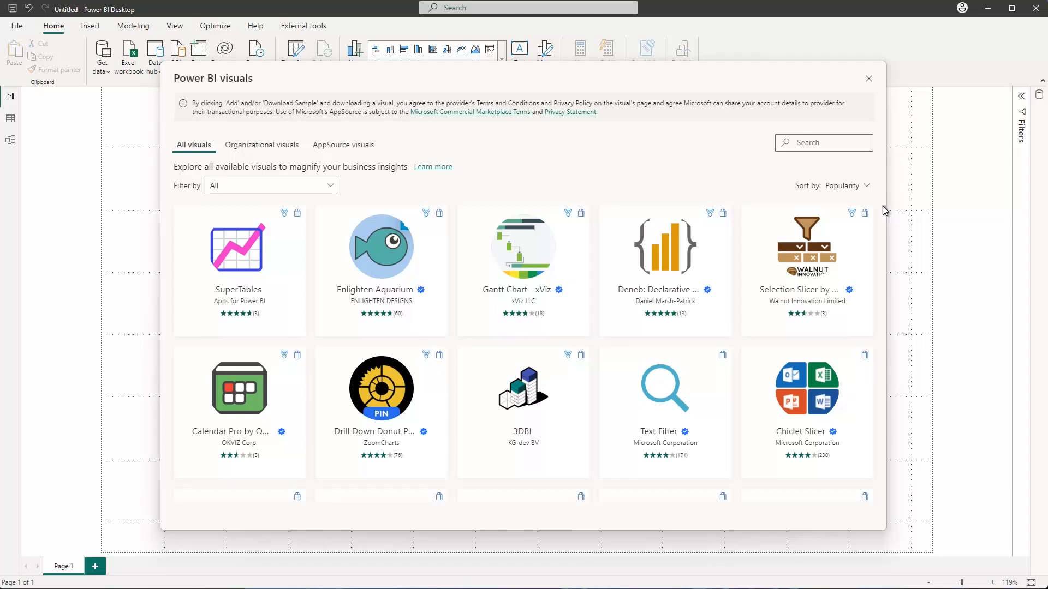
{"action": "left_click", "coordinate": [325, 190]}
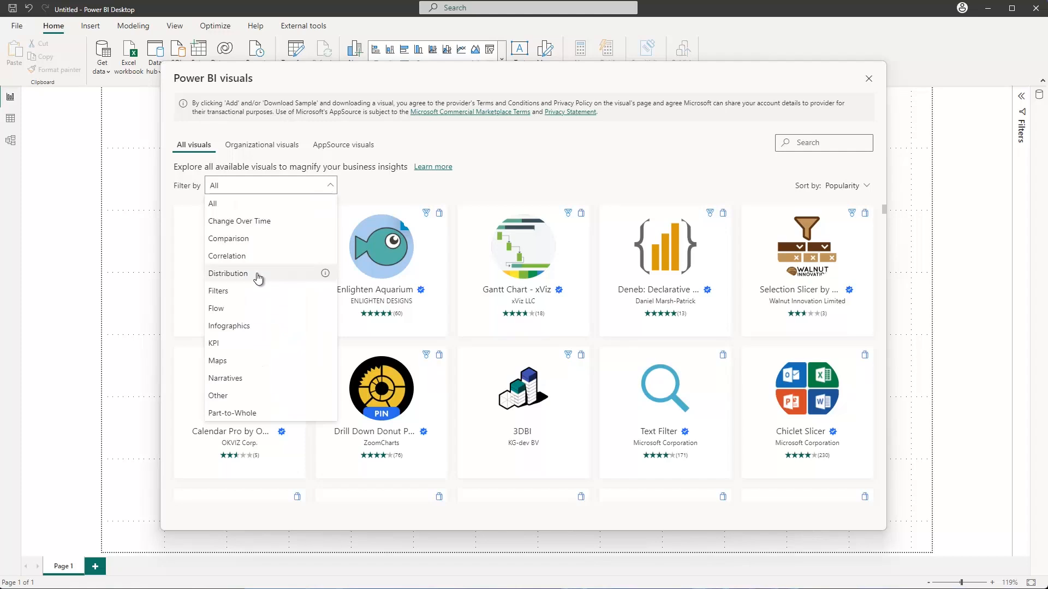
{"action": "left_click", "coordinate": [554, 157]}
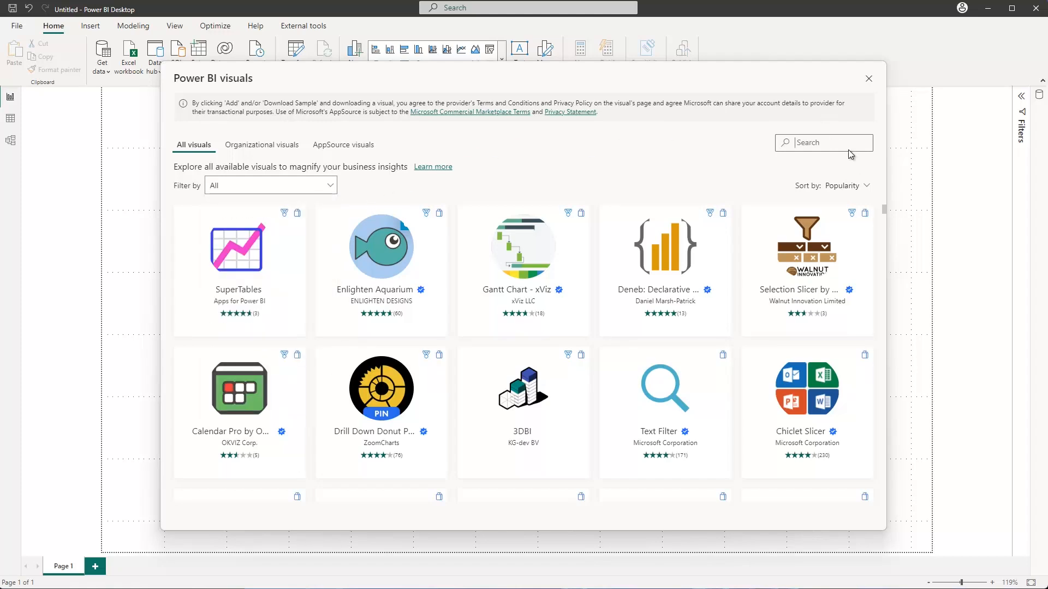
Sort the visuals catalogue by Power BI Certified and review the other sort options
{"action": "left_click", "coordinate": [867, 187]}
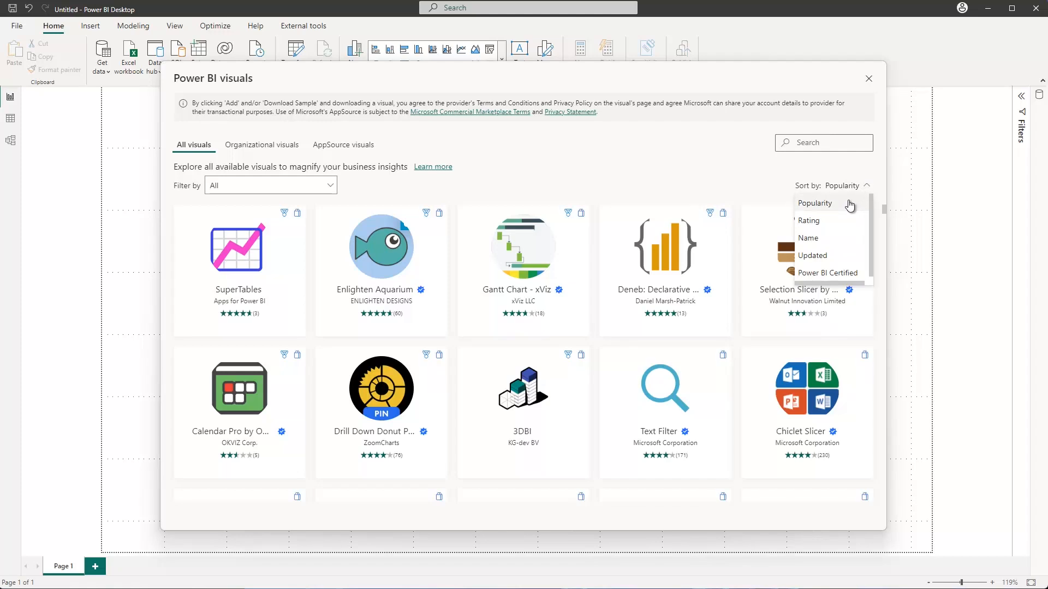
{"action": "left_click", "coordinate": [825, 278]}
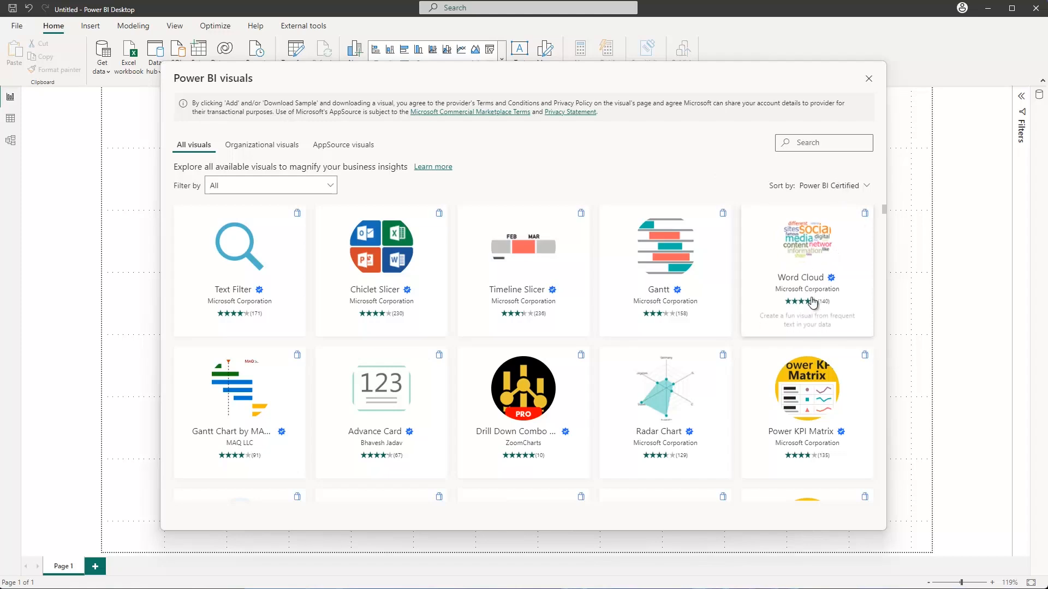
{"action": "left_click", "coordinate": [829, 186]}
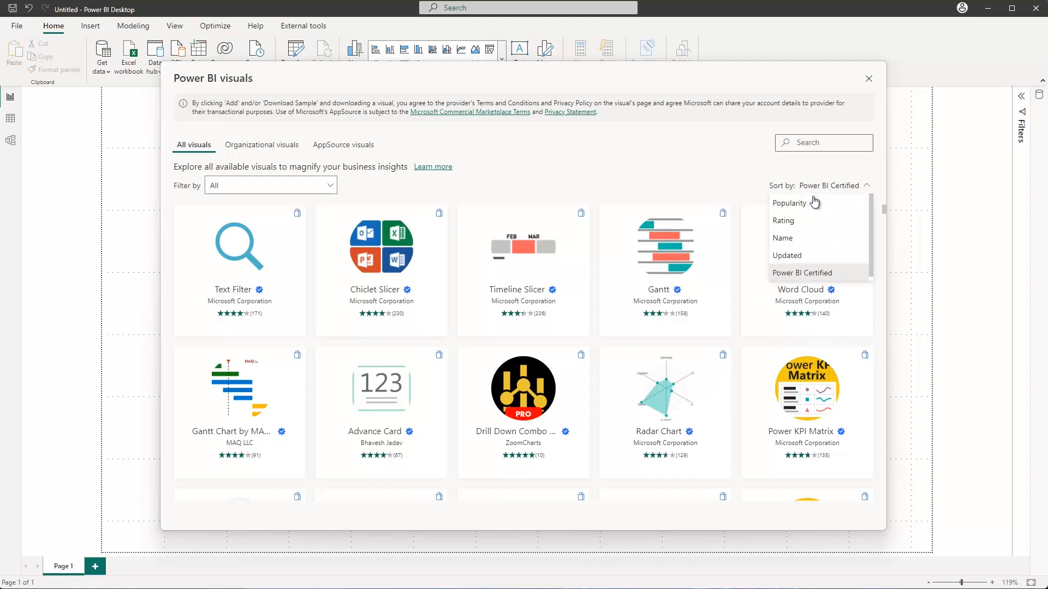
{"action": "left_click", "coordinate": [658, 181]}
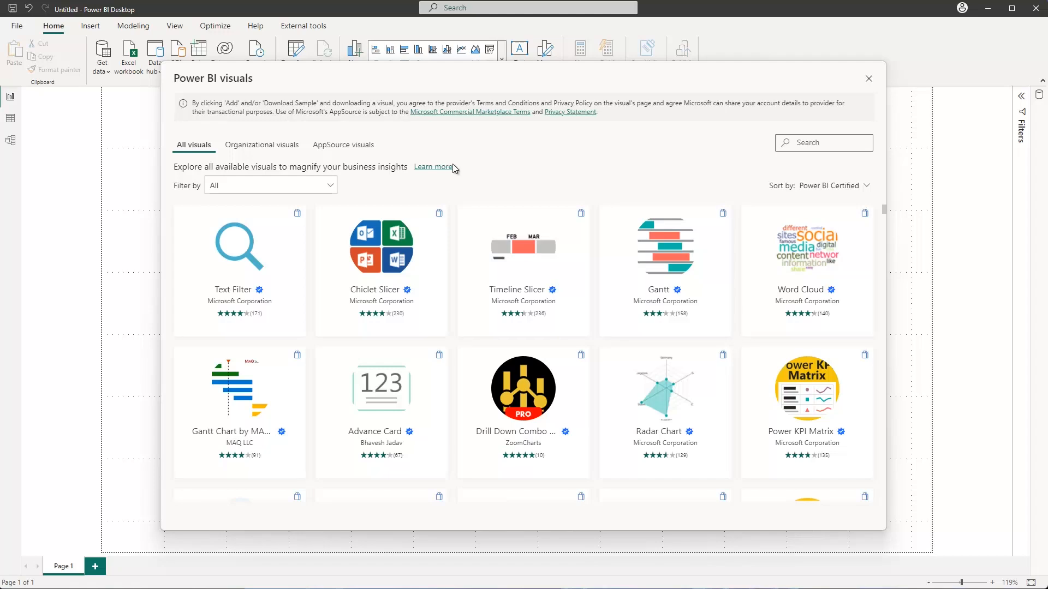
Add Microsoft's Chiclet Slicer visual from AppSource to the report and acknowledge the import
{"action": "mouse_move", "coordinate": [389, 257]}
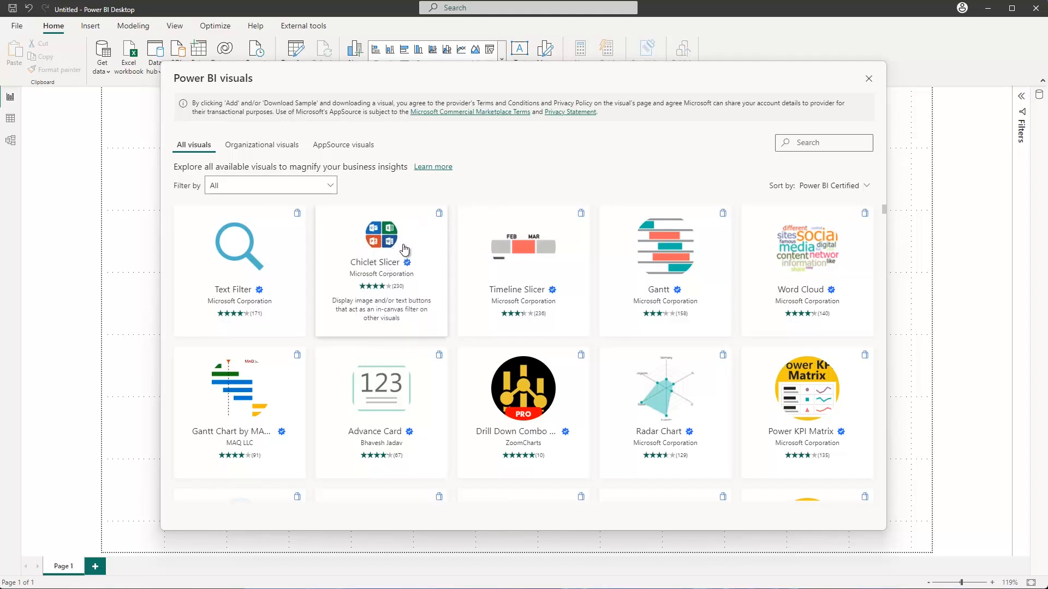
{"action": "left_click", "coordinate": [382, 244]}
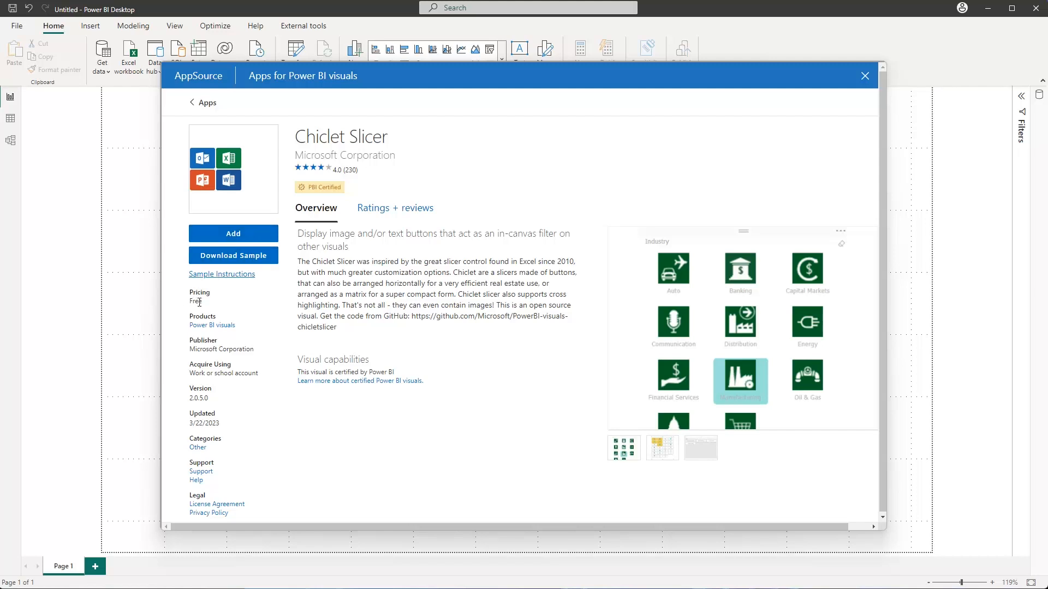
{"action": "left_click", "coordinate": [233, 234]}
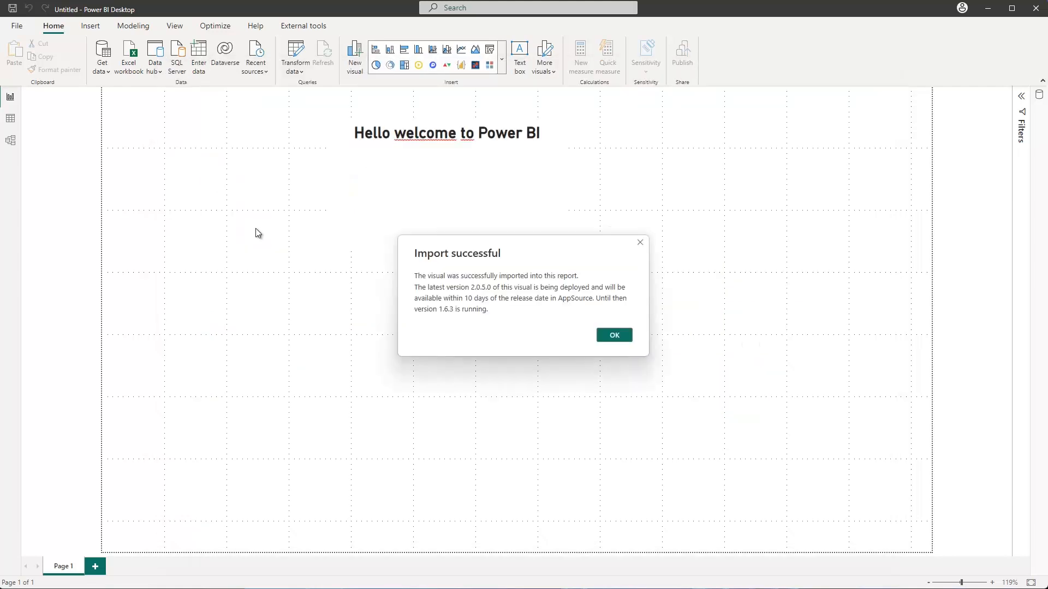
{"action": "left_click", "coordinate": [619, 336]}
Check the visual gallery for the imported Chiclet Slicer
{"action": "left_click", "coordinate": [502, 65]}
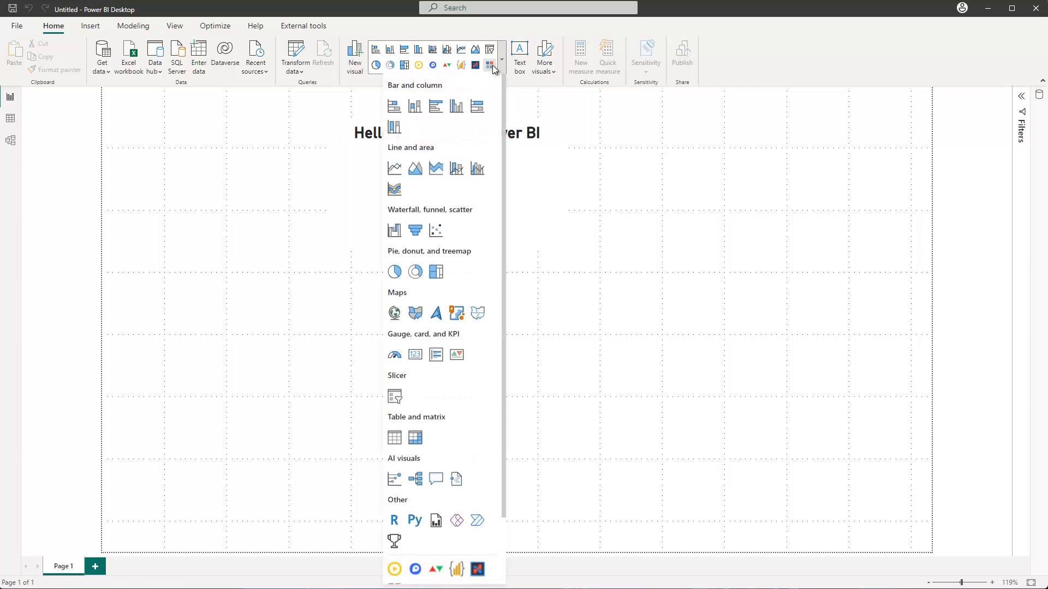
{"action": "scroll", "coordinate": [480, 86], "scroll_direction": "down", "scroll_amount": 2}
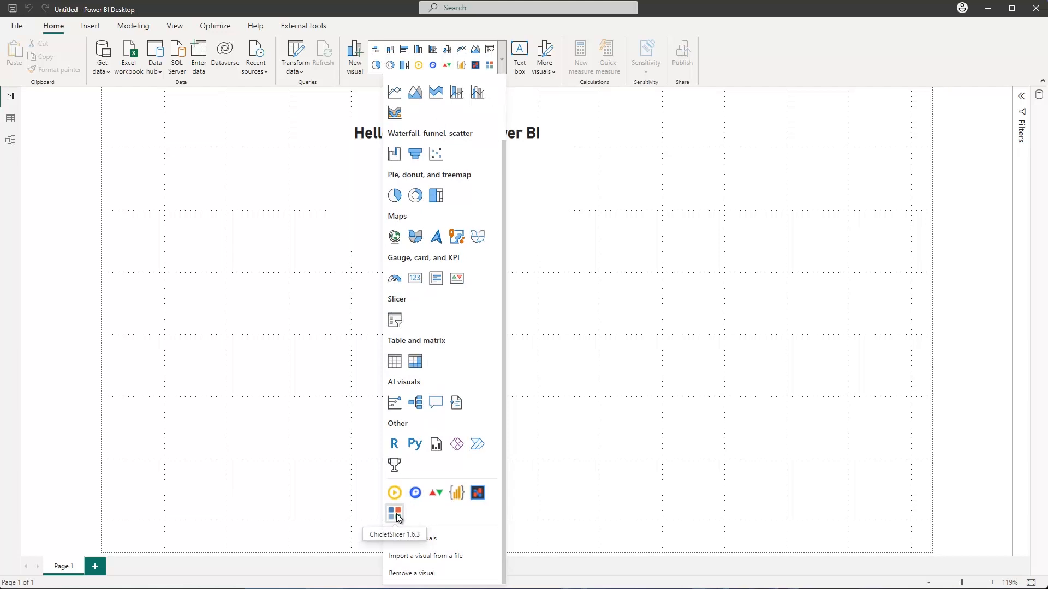
{"action": "left_click", "coordinate": [591, 200]}
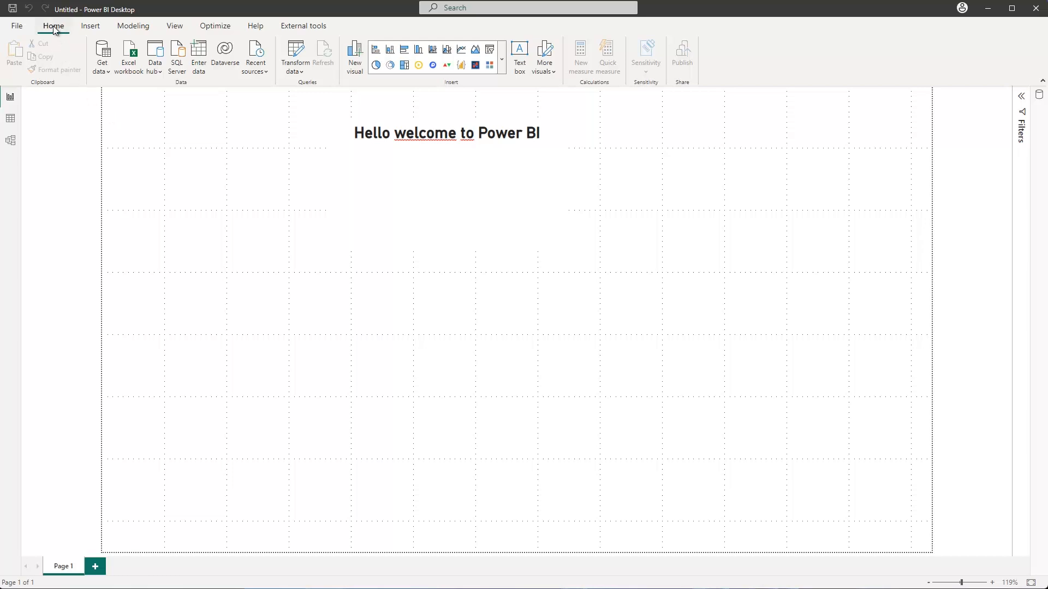
Insert a stacked bar chart on the page and delete it
{"action": "left_click", "coordinate": [92, 31]}
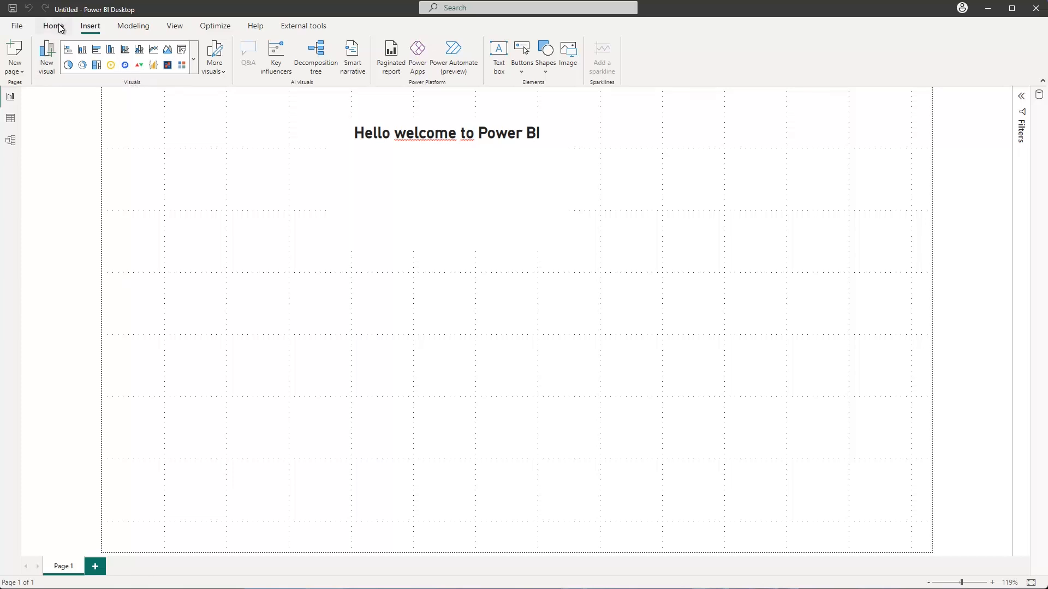
{"action": "left_click", "coordinate": [67, 52]}
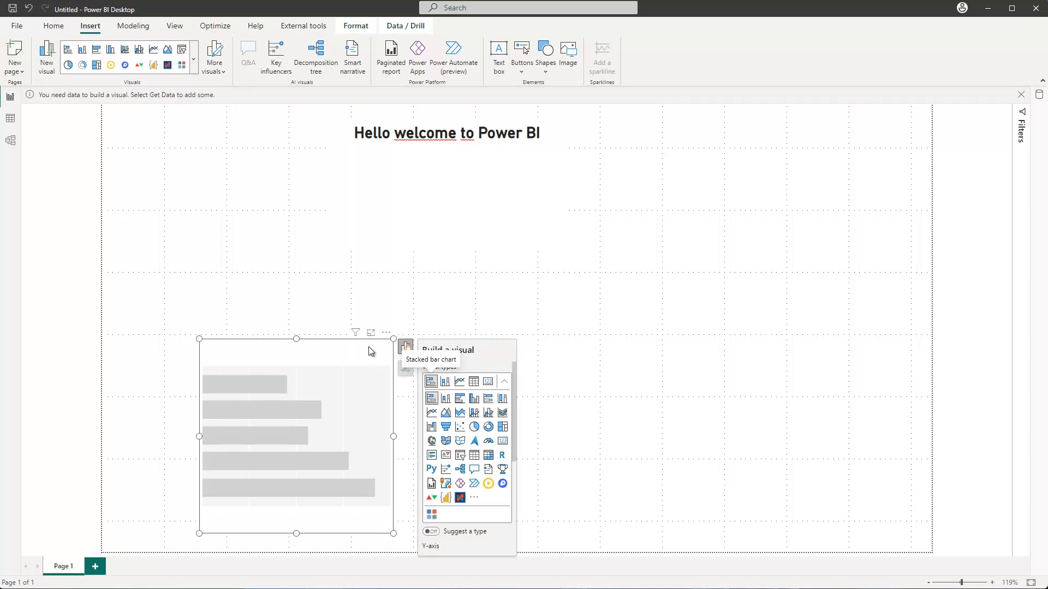
{"action": "key", "text": "Delete"}
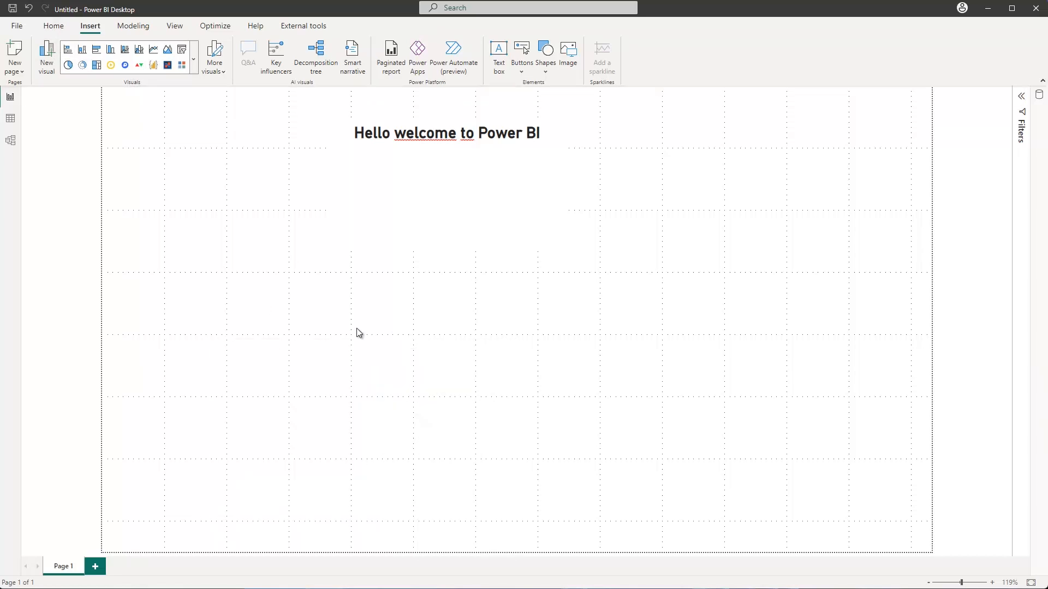
Compare the visual commands in the Home and Insert ribbons, and view the sources offered for more visuals
{"action": "left_click", "coordinate": [55, 26]}
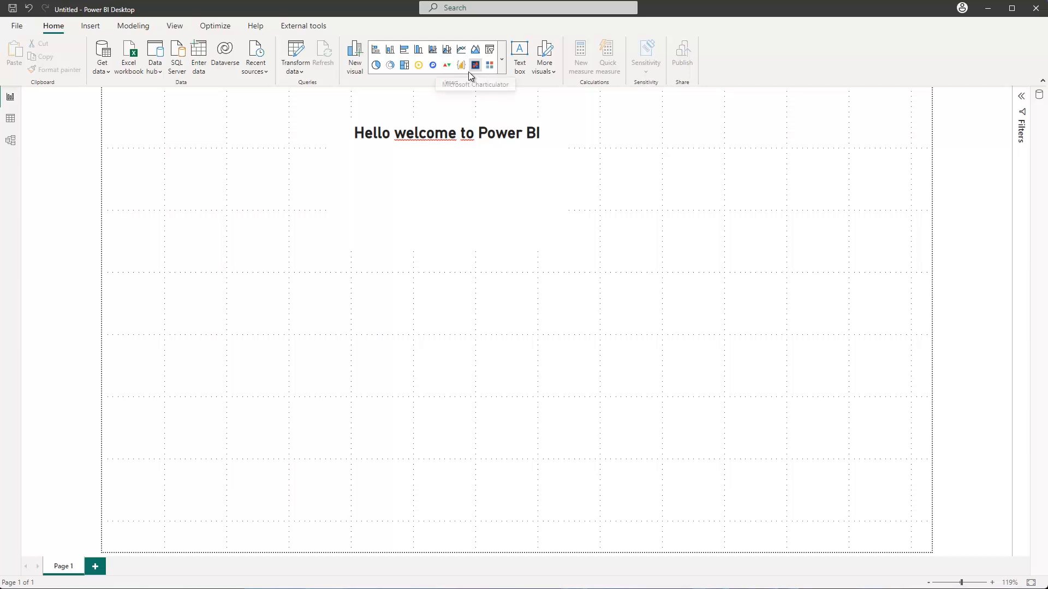
{"action": "left_click", "coordinate": [86, 27]}
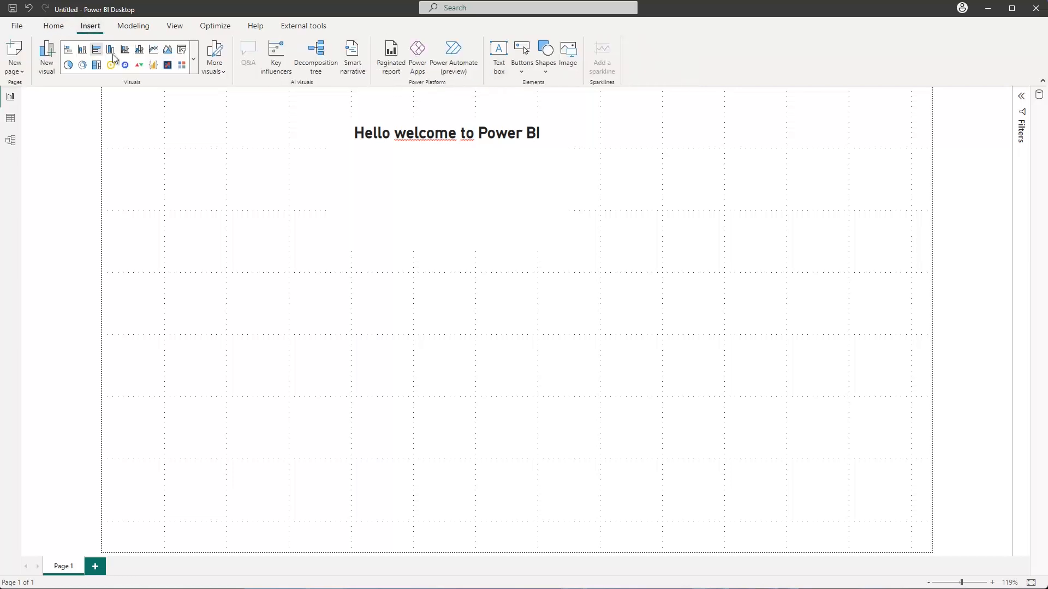
{"action": "left_click", "coordinate": [217, 71]}
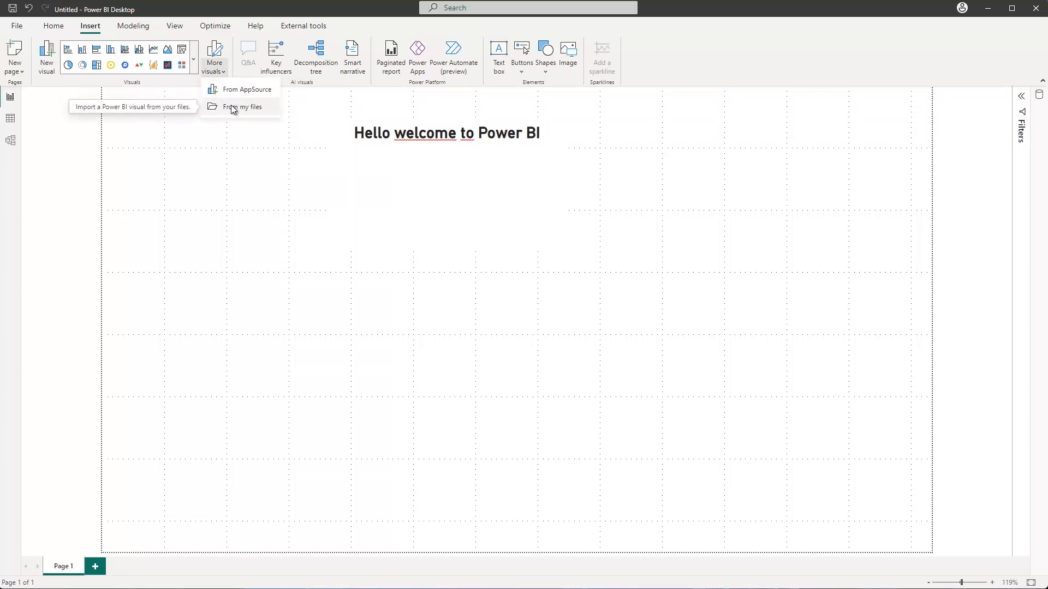
{"action": "left_click", "coordinate": [254, 155]}
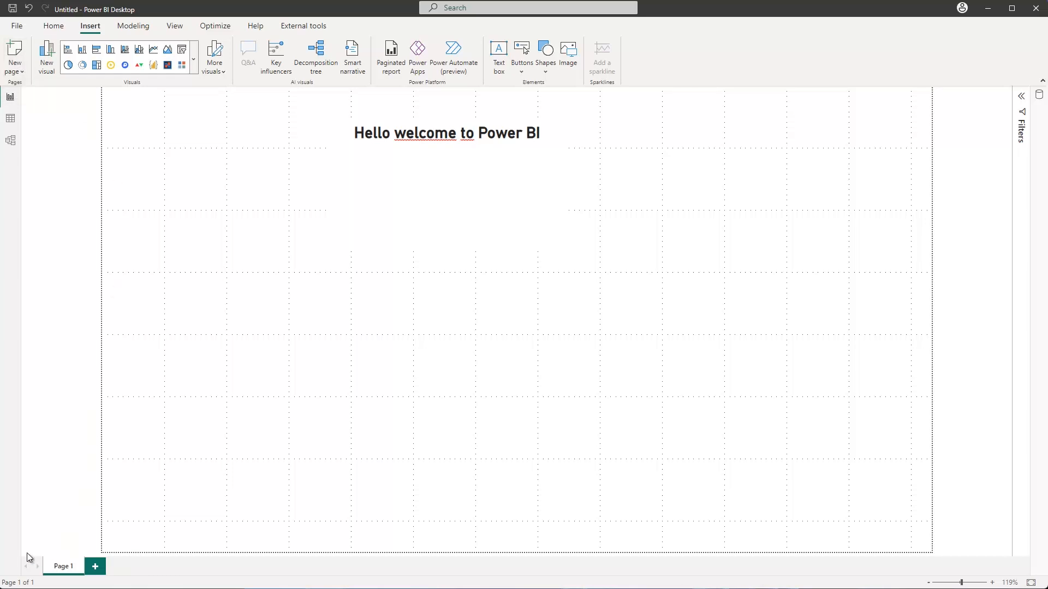
Rename the report page Page 1 as "Start"
{"action": "double_click", "coordinate": [64, 567]}
{"action": "type", "text": "Start"}
{"action": "key", "text": "Return"}
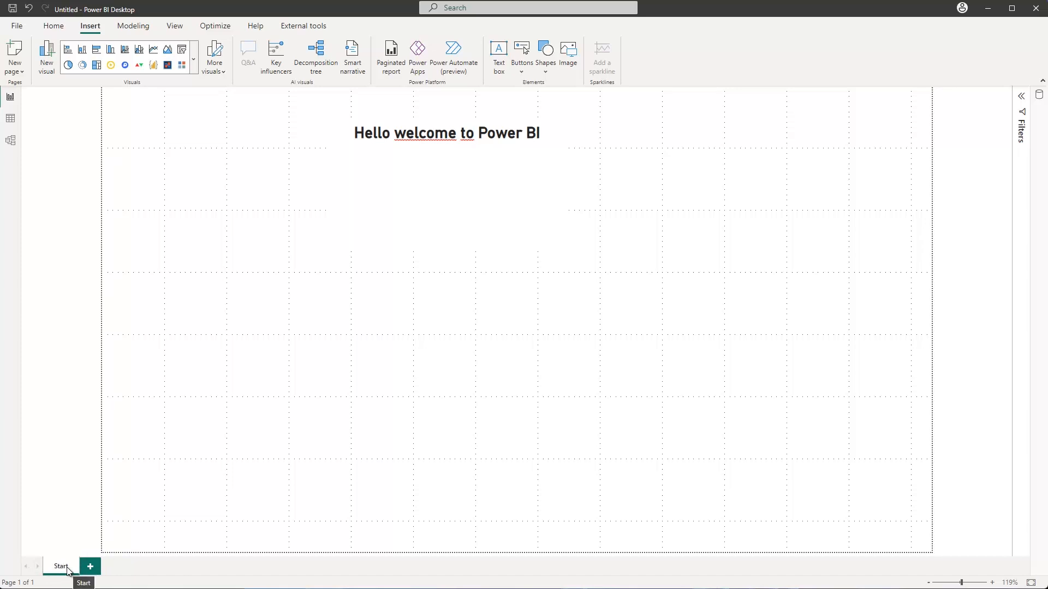
Review the options for duplicating or renaming the Start page and for adding a blank or duplicate page
{"action": "right_click", "coordinate": [66, 569]}
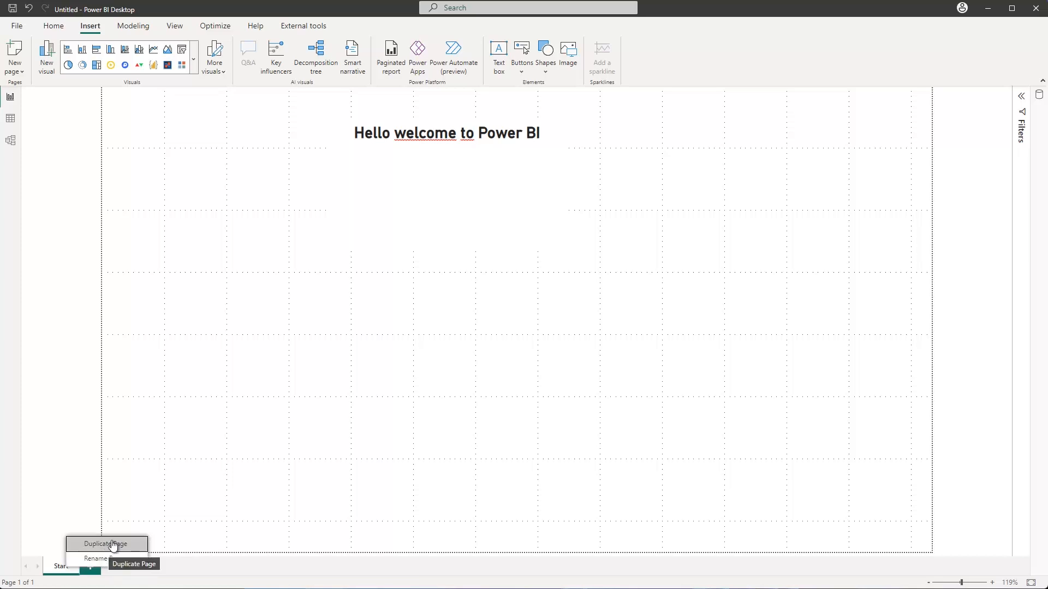
{"action": "left_click", "coordinate": [190, 382]}
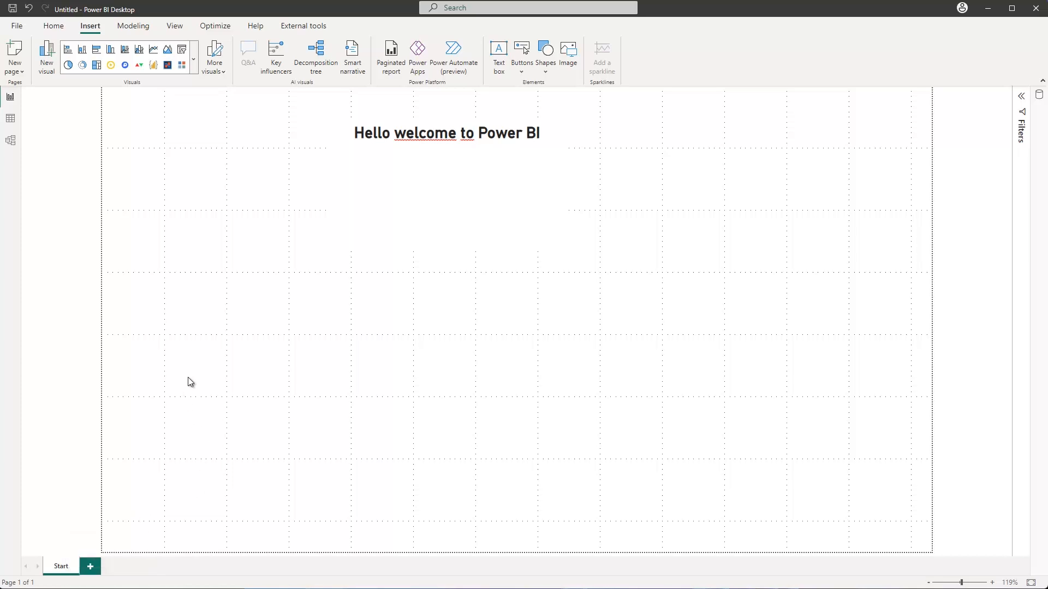
{"action": "left_click", "coordinate": [21, 72]}
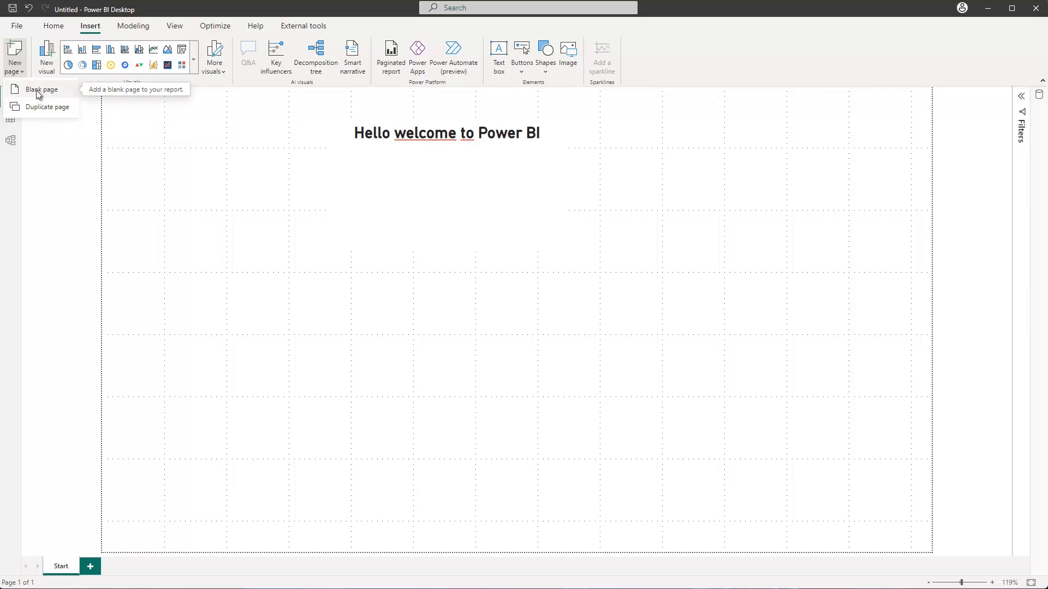
{"action": "left_click", "coordinate": [281, 213]}
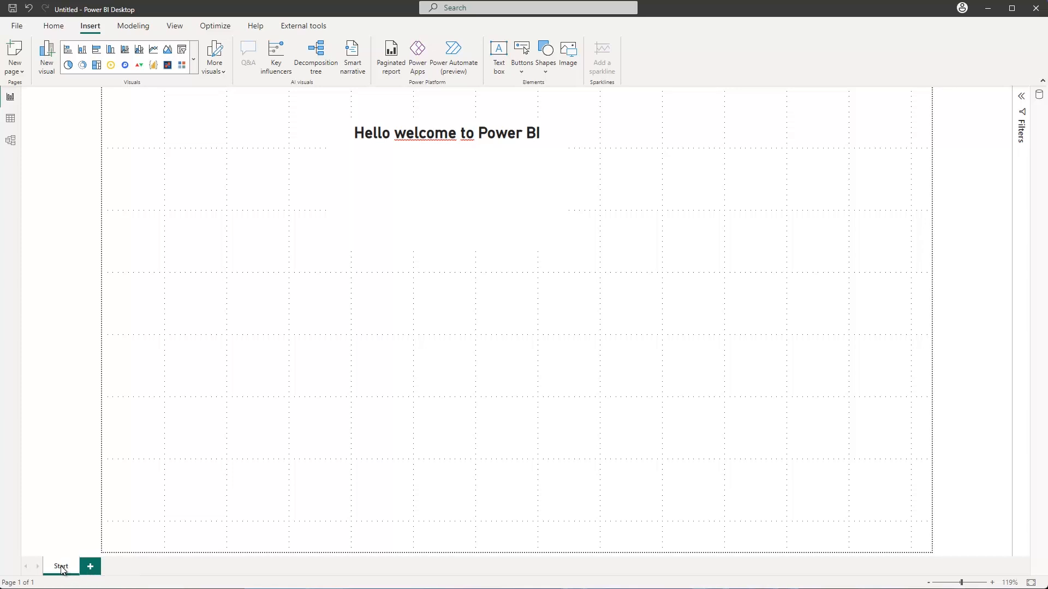
Duplicate the Start page and change the text box on the copy to "Hello Page Number 2"
{"action": "right_click", "coordinate": [62, 570]}
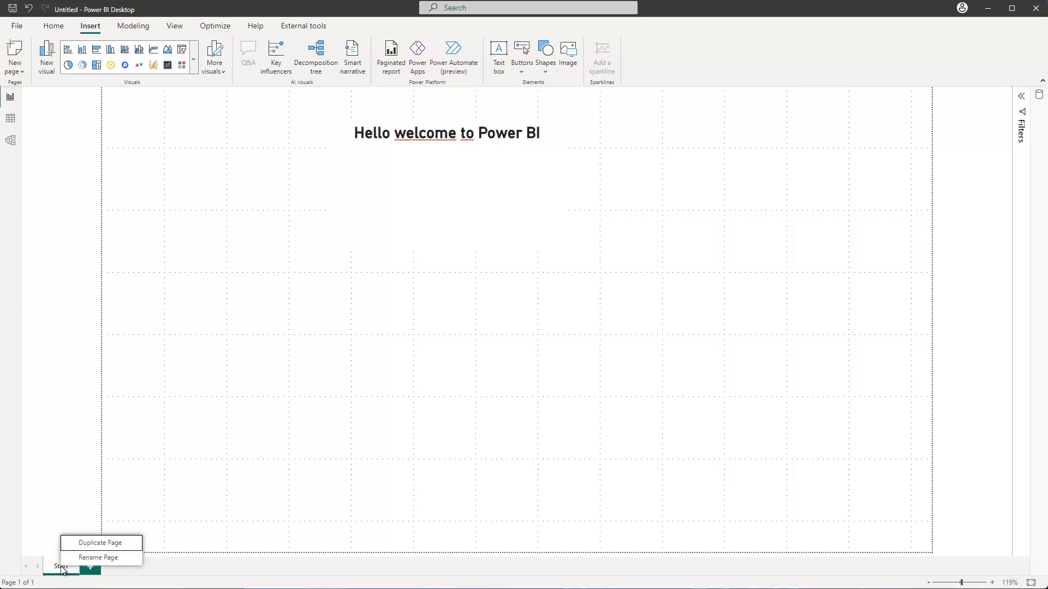
{"action": "left_click", "coordinate": [106, 542]}
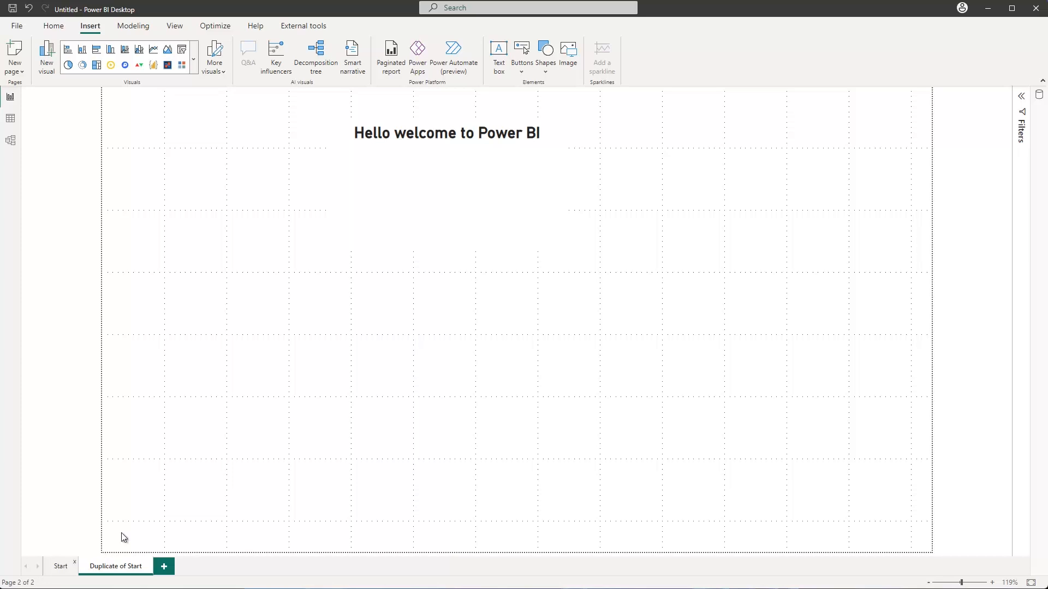
{"action": "left_click", "coordinate": [436, 133]}
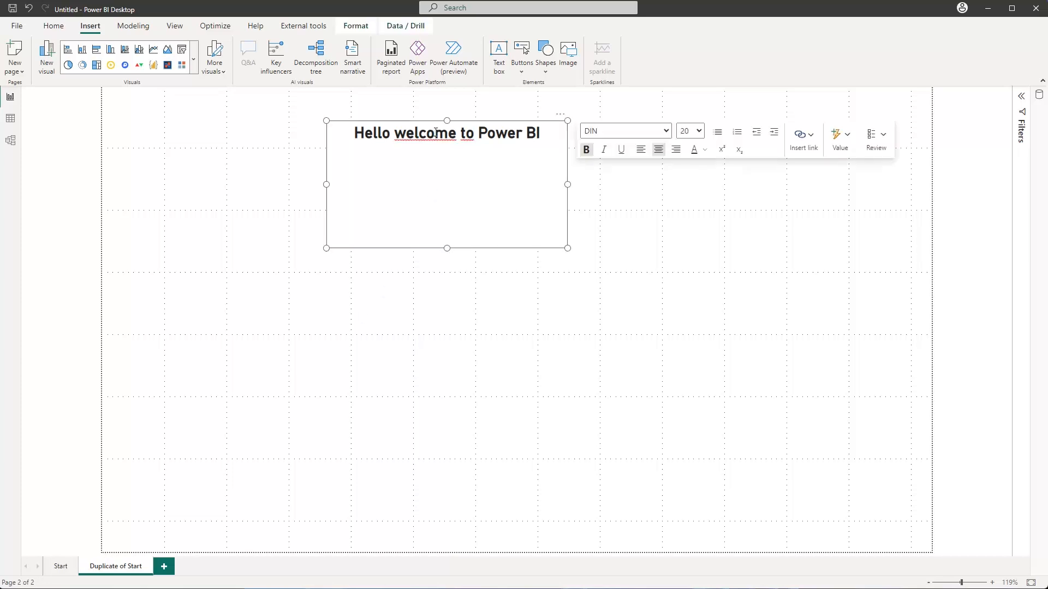
{"action": "triple_click", "coordinate": [436, 132]}
{"action": "type", "text": "He"}
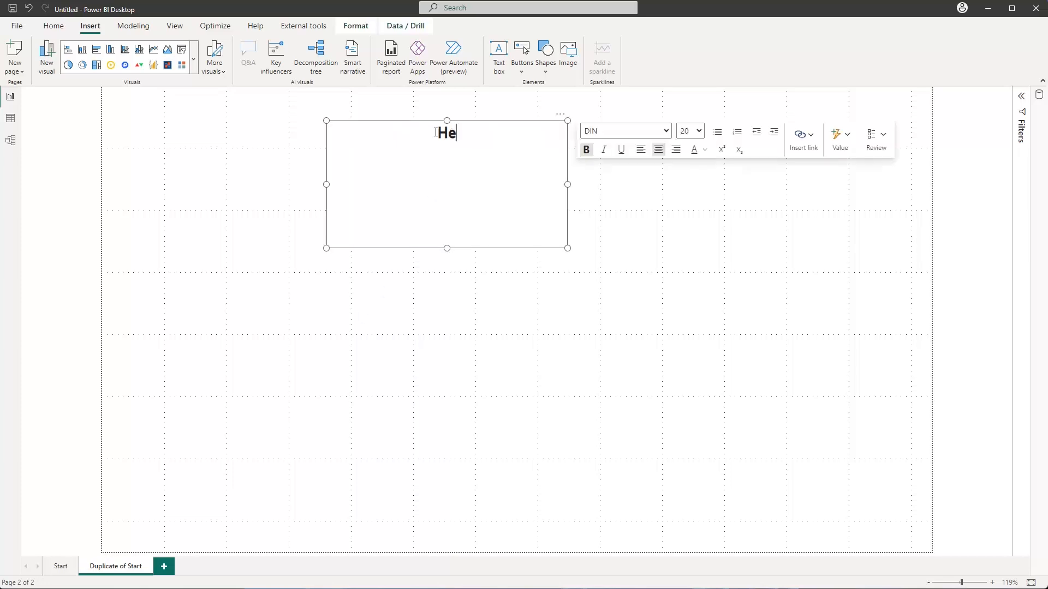
{"action": "type", "text": "llo Page "}
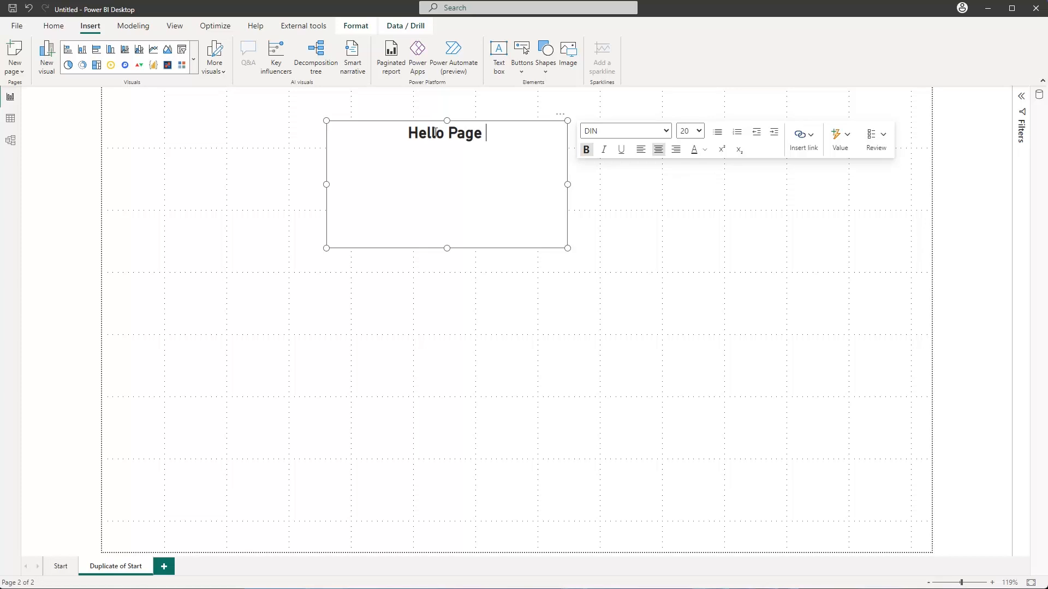
{"action": "type", "text": "Nbr"}
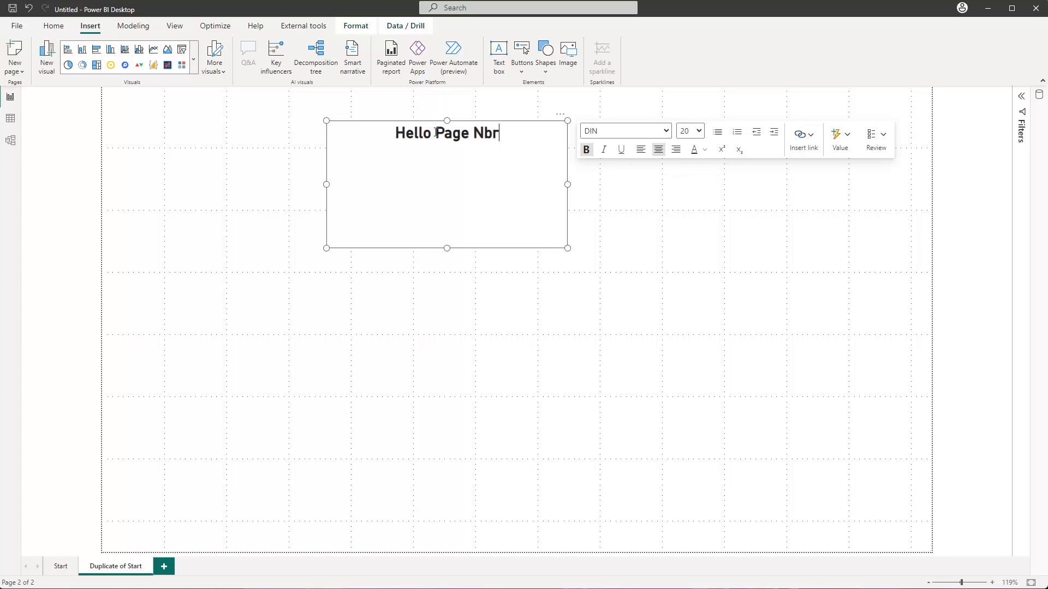
{"action": "key", "text": "BackSpace"}
{"action": "key", "text": "BackSpace"}
{"action": "type", "text": "umber 2"}
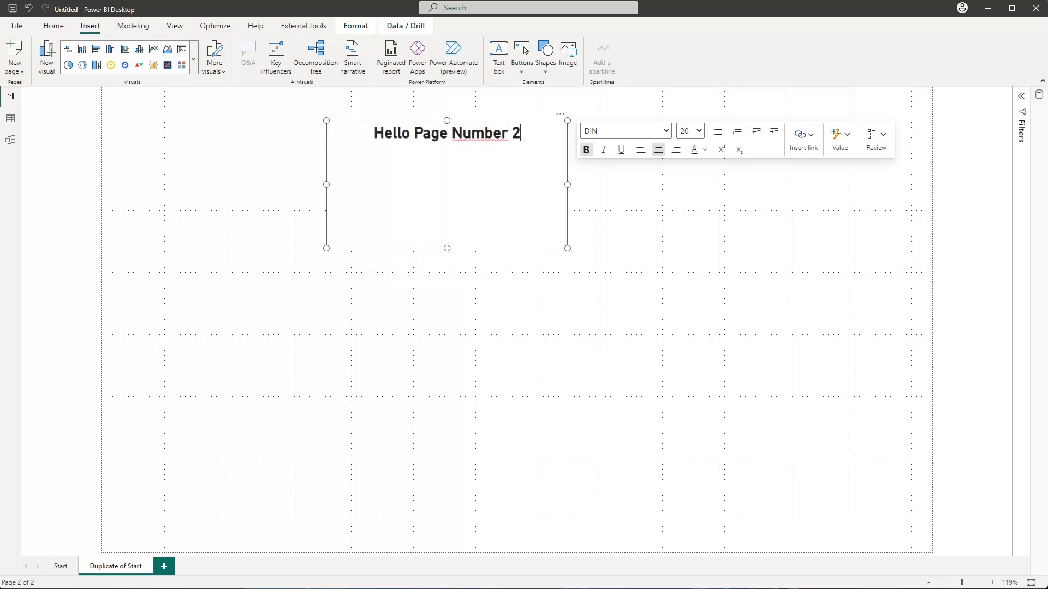
{"action": "left_click", "coordinate": [435, 296]}
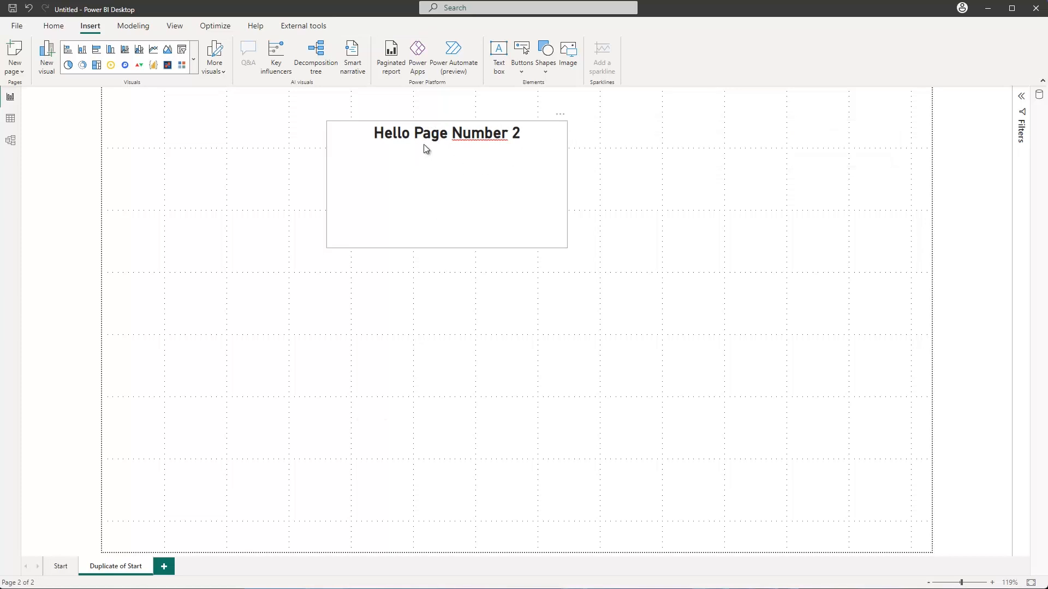
Compare the Start page with its duplicate and rename the duplicate page as "Page 2"
{"action": "left_click", "coordinate": [61, 567]}
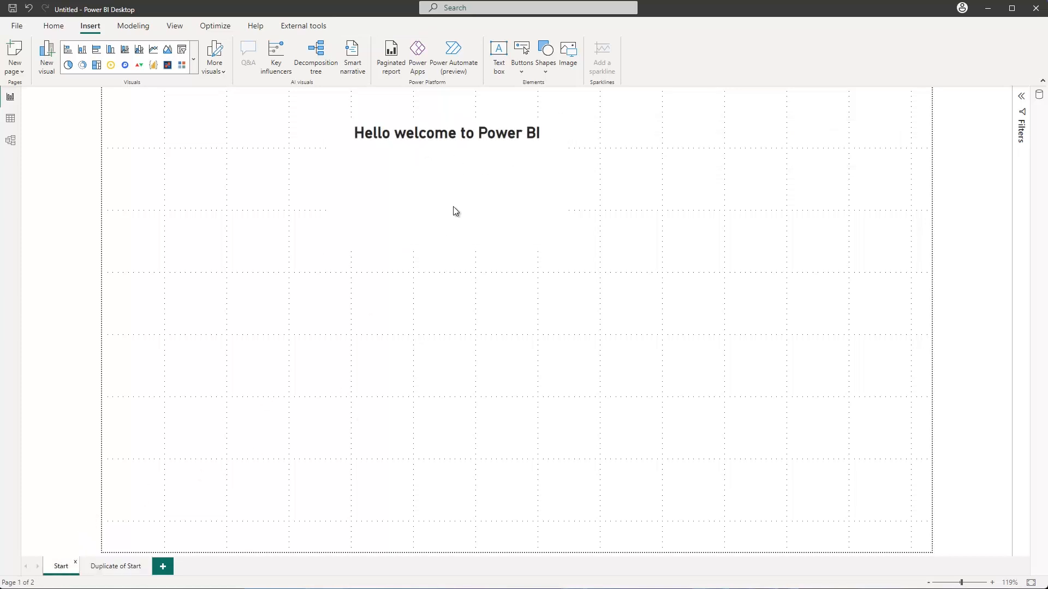
{"action": "left_click", "coordinate": [115, 566]}
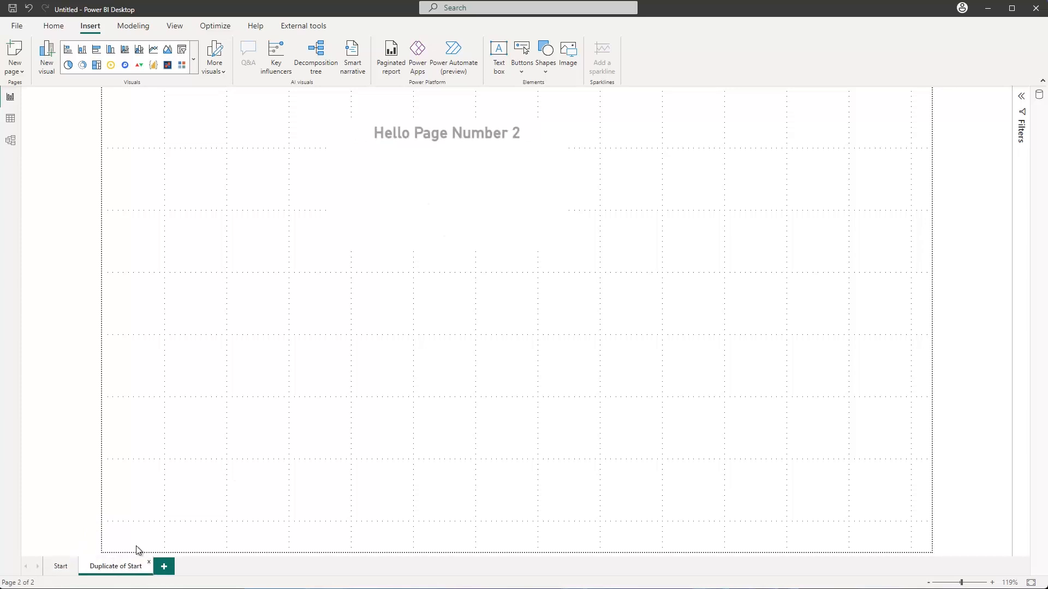
{"action": "double_click", "coordinate": [111, 567]}
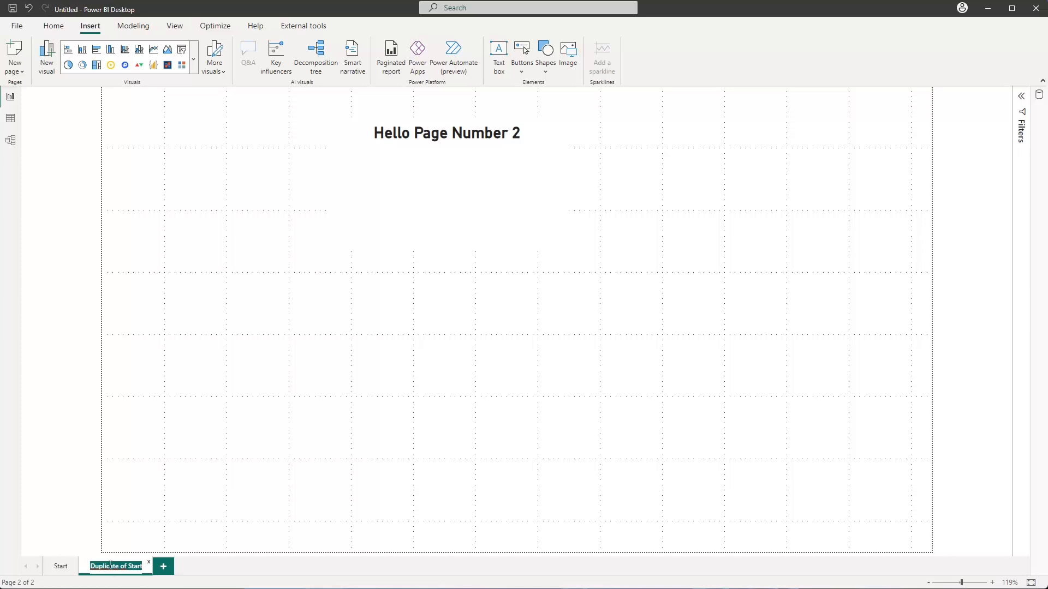
{"action": "type", "text": "Page 2"}
{"action": "key", "text": "Return"}
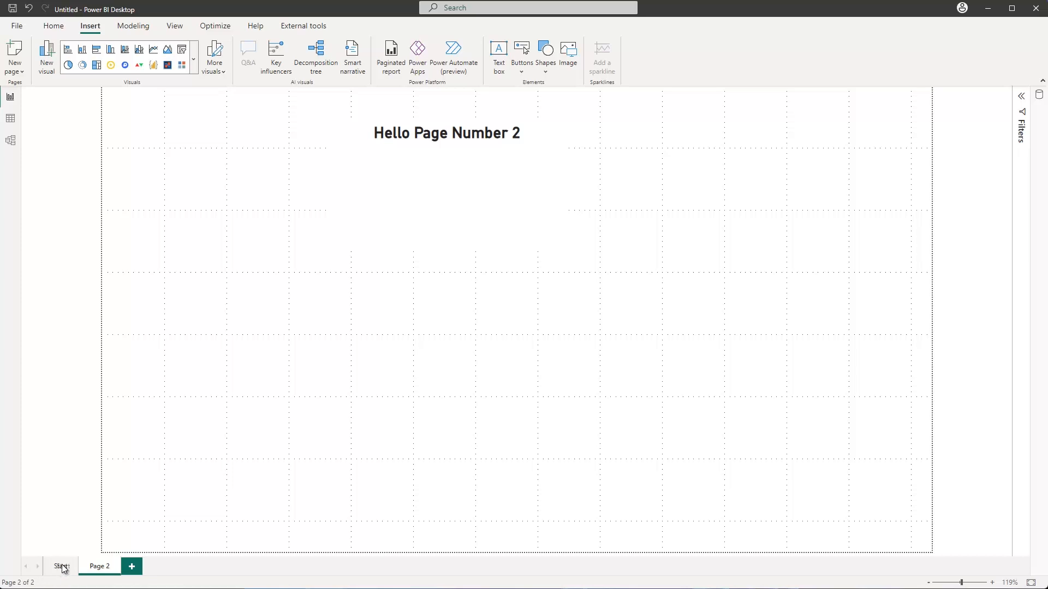
Reorder the report pages so Start follows Page 2, and move Start back to first place
{"action": "left_click_drag", "start_coordinate": [64, 570], "coordinate": [115, 567]}
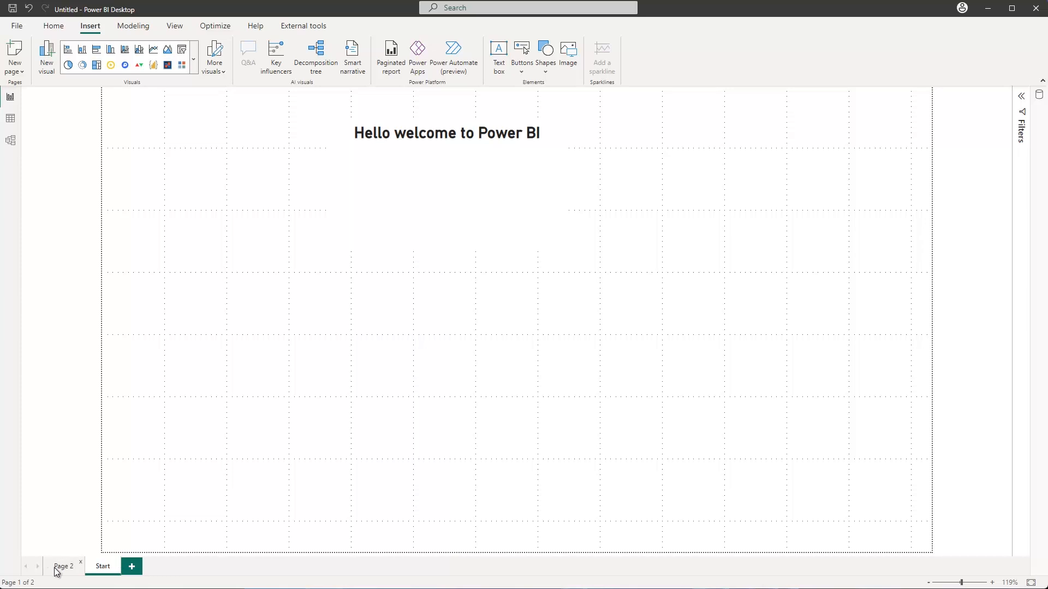
{"action": "left_click", "coordinate": [61, 569]}
{"action": "left_click", "coordinate": [104, 570]}
{"action": "left_click_drag", "start_coordinate": [104, 569], "coordinate": [66, 567]}
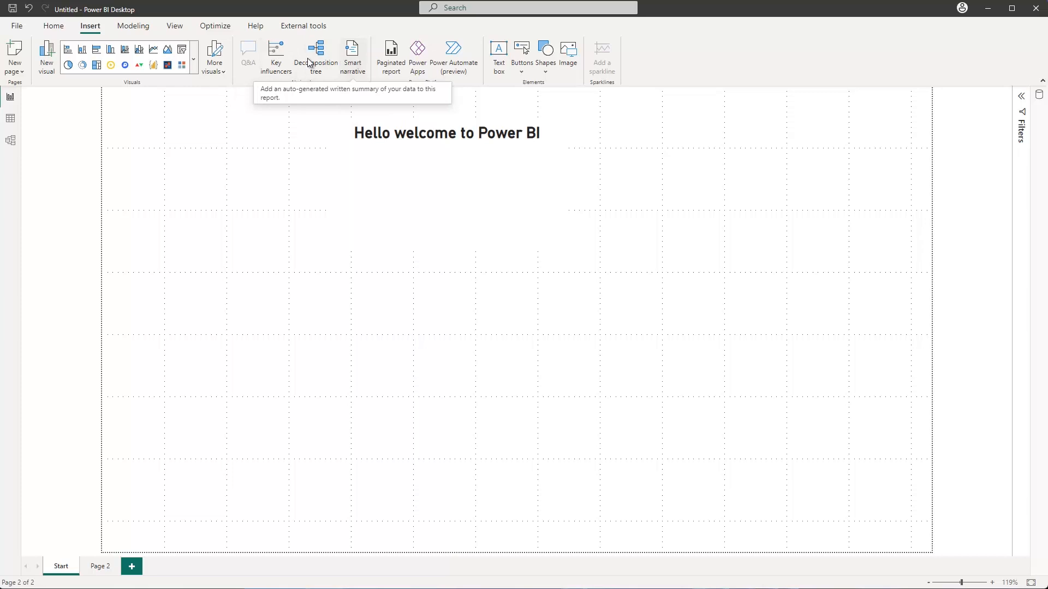
Review the gallery of built-in visuals and the available button types, including the page and bookmark navigators
{"action": "left_click", "coordinate": [195, 60]}
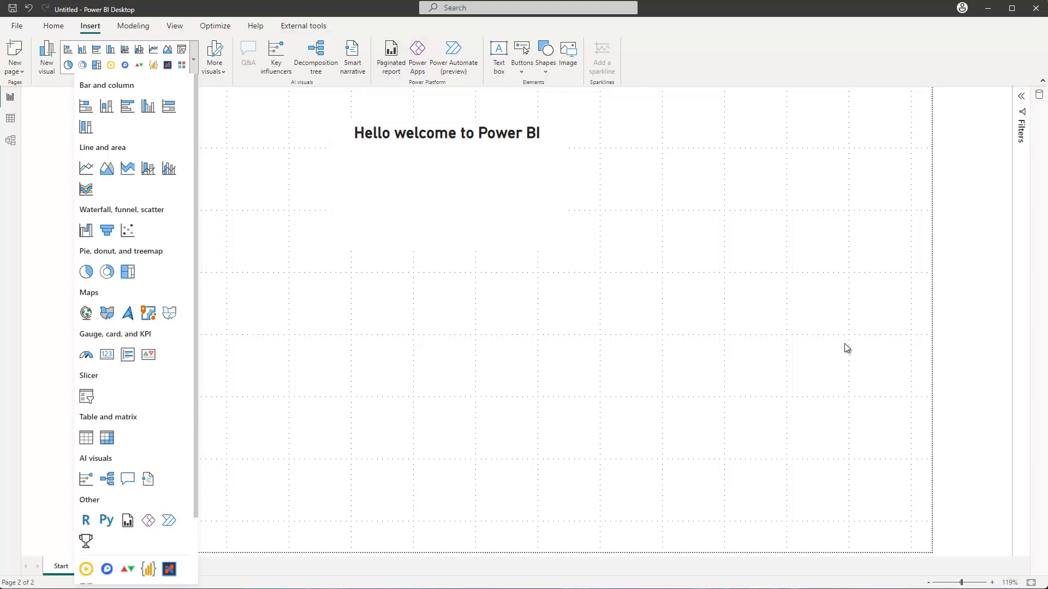
{"action": "left_click", "coordinate": [699, 304]}
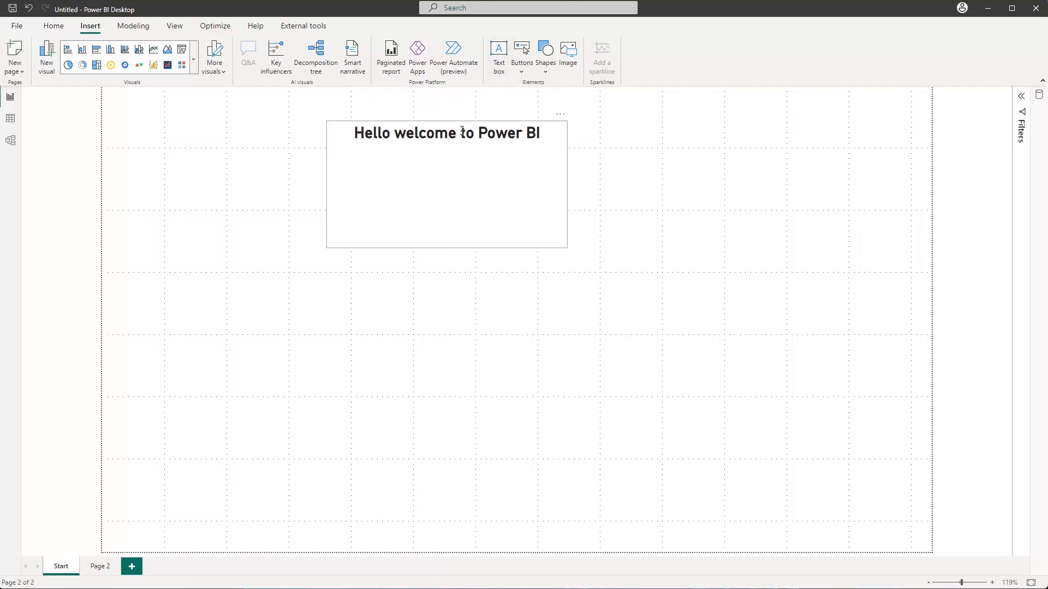
{"action": "left_click", "coordinate": [522, 76]}
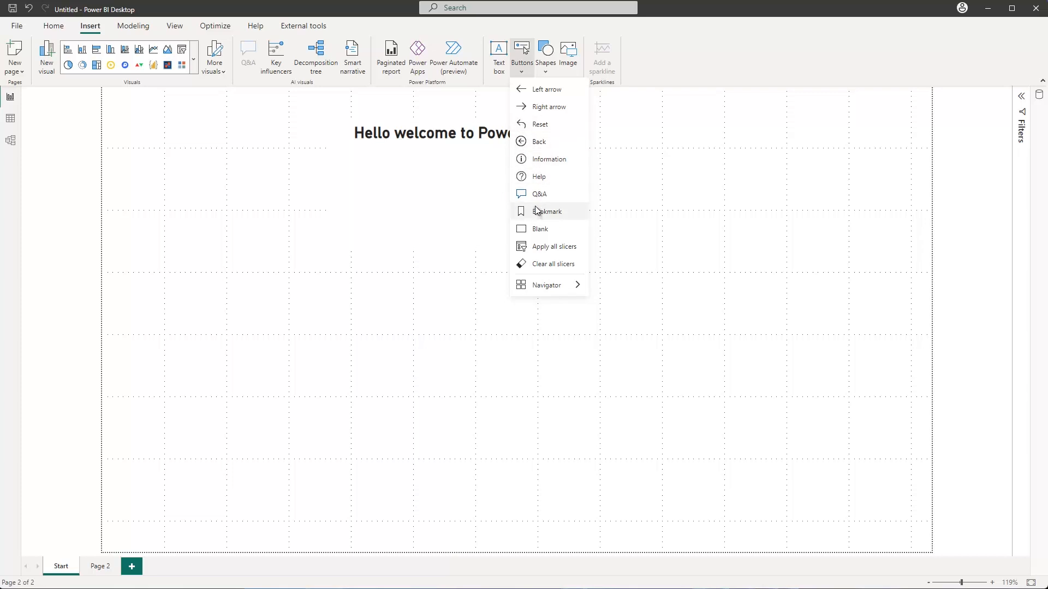
{"action": "mouse_move", "coordinate": [556, 289]}
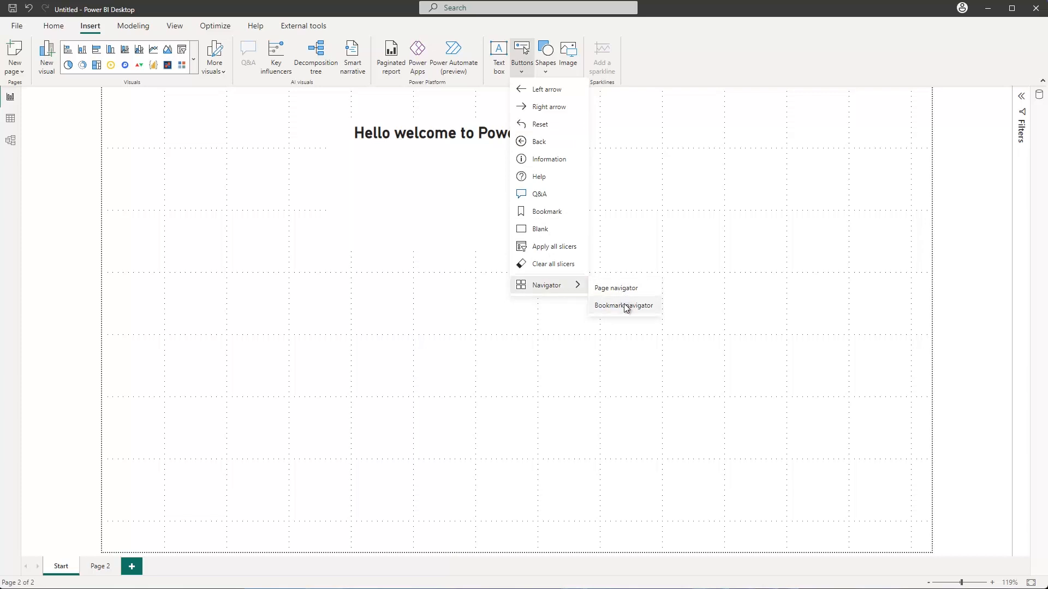
{"action": "left_click", "coordinate": [226, 331]}
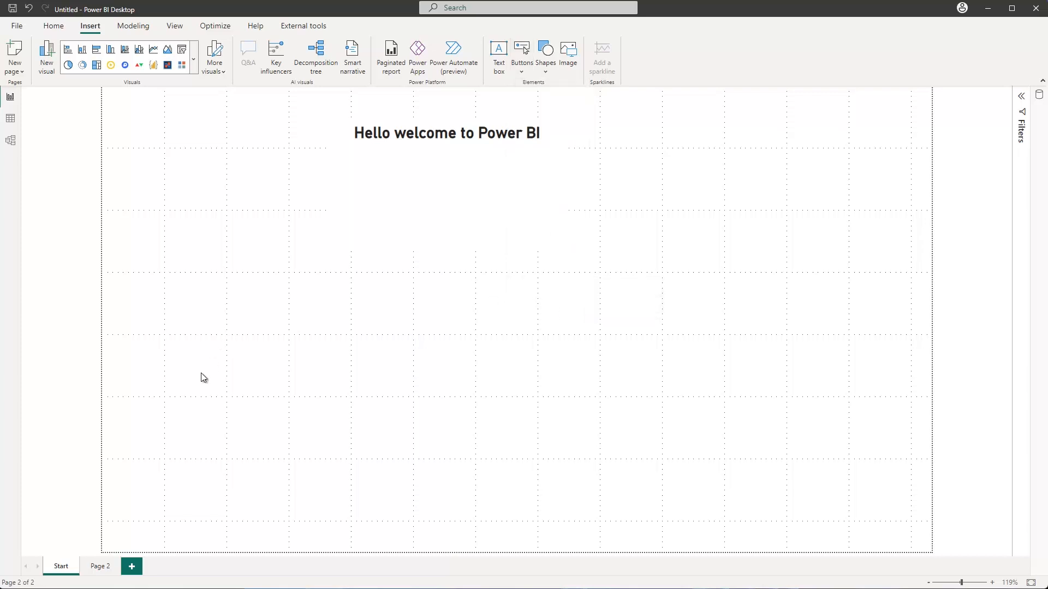
Add a Back button to Page 2 and test it by jumping to the Start page and returning
{"action": "left_click", "coordinate": [103, 566]}
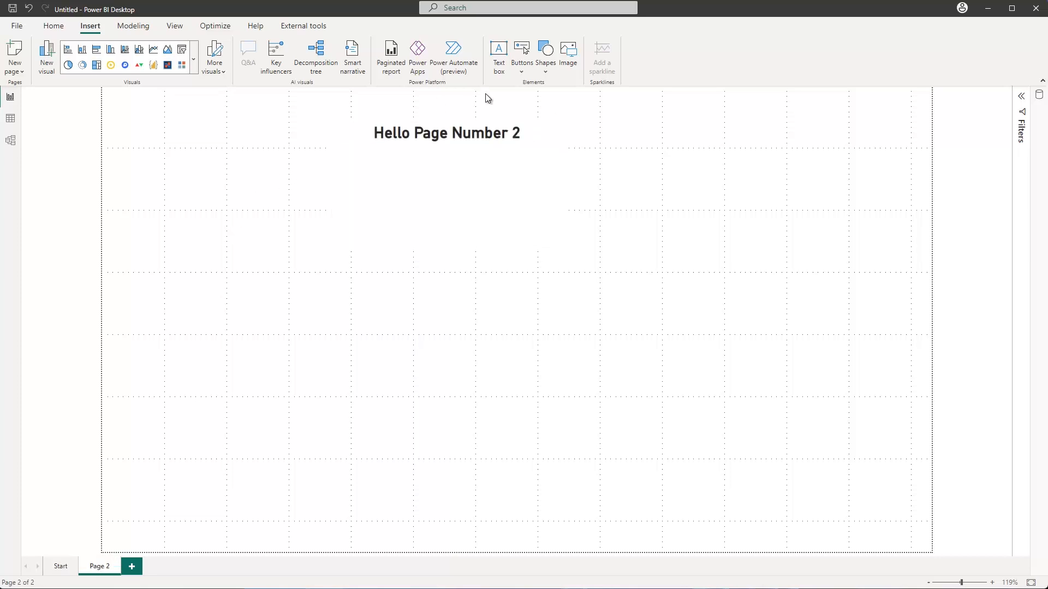
{"action": "left_click", "coordinate": [521, 73]}
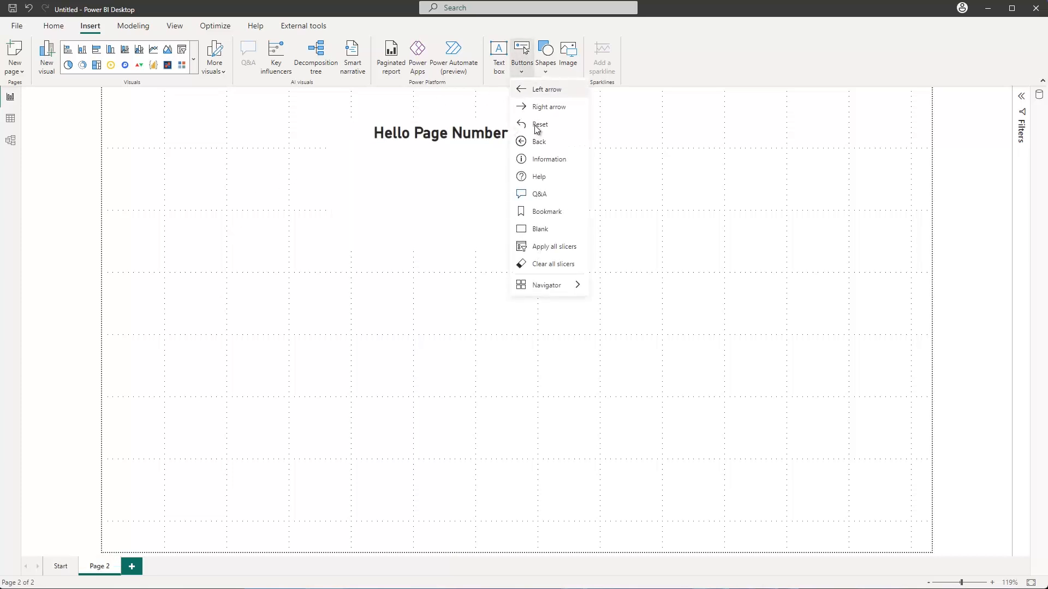
{"action": "left_click", "coordinate": [538, 143]}
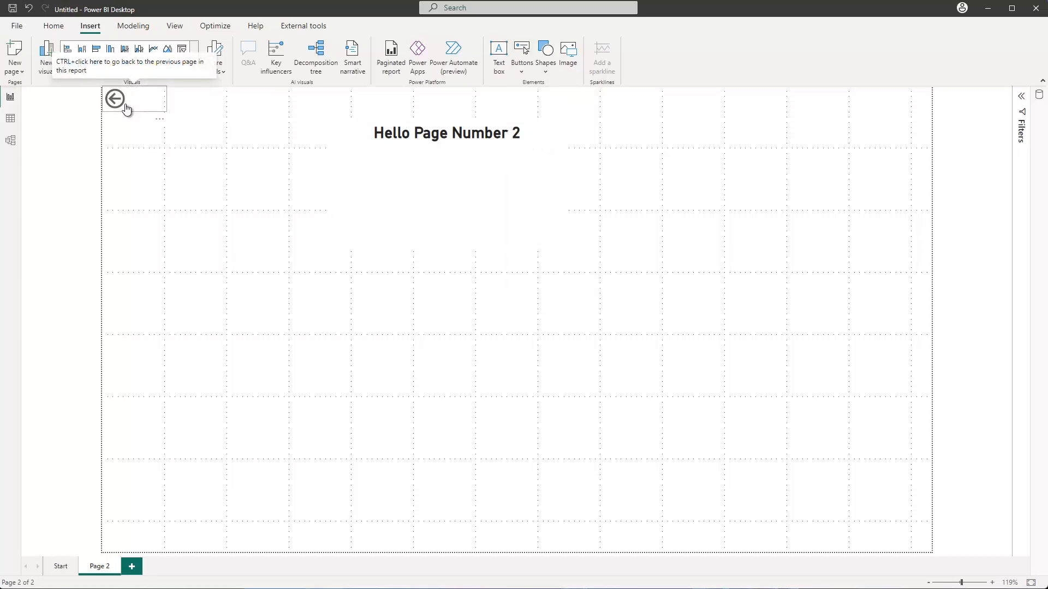
{"action": "left_click", "coordinate": [302, 157]}
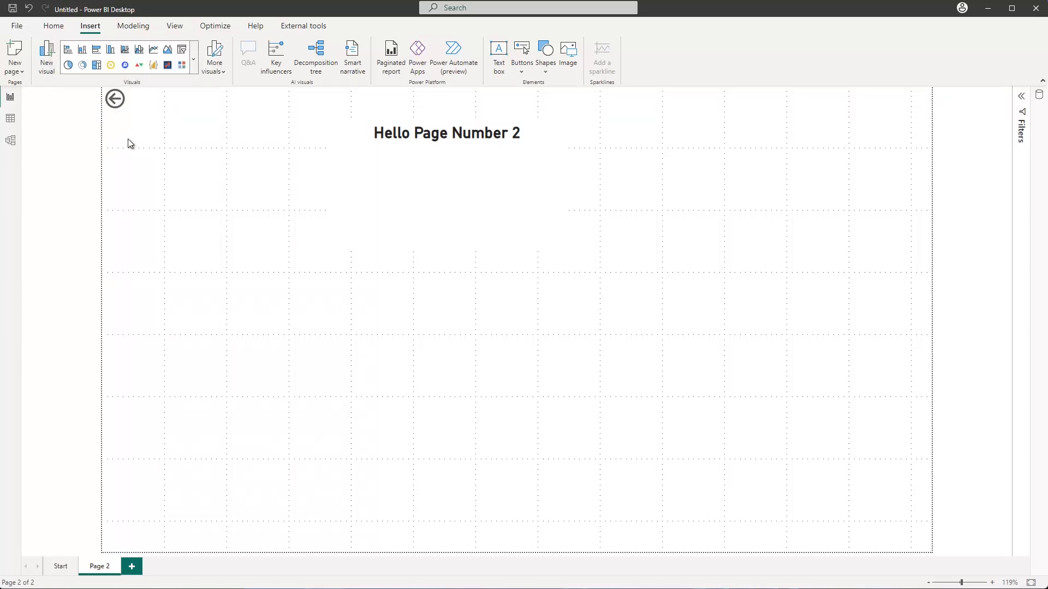
{"action": "left_click", "coordinate": [114, 105], "text": "ctrl"}
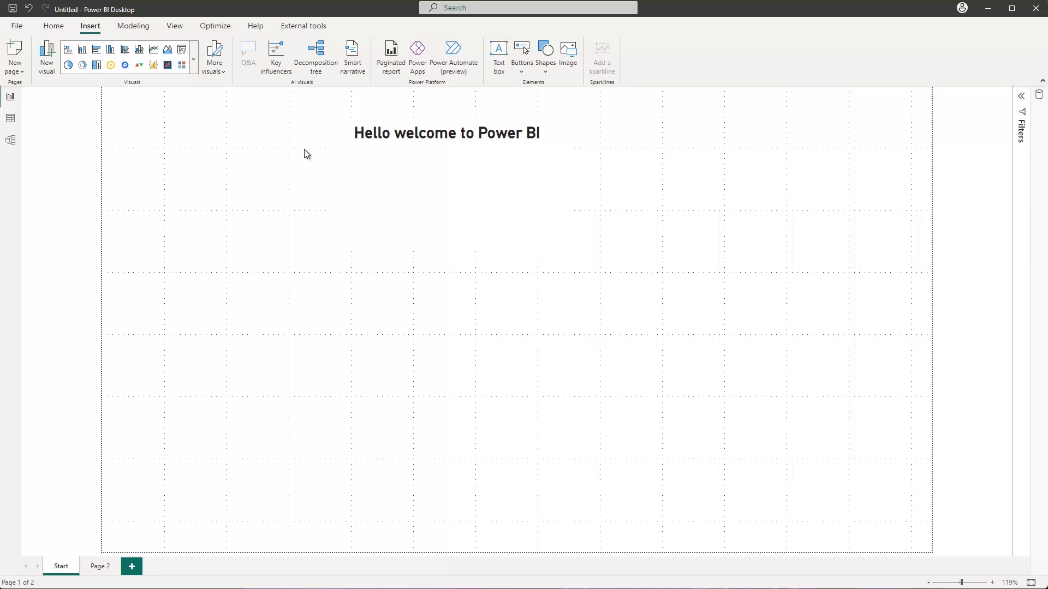
{"action": "left_click", "coordinate": [102, 566]}
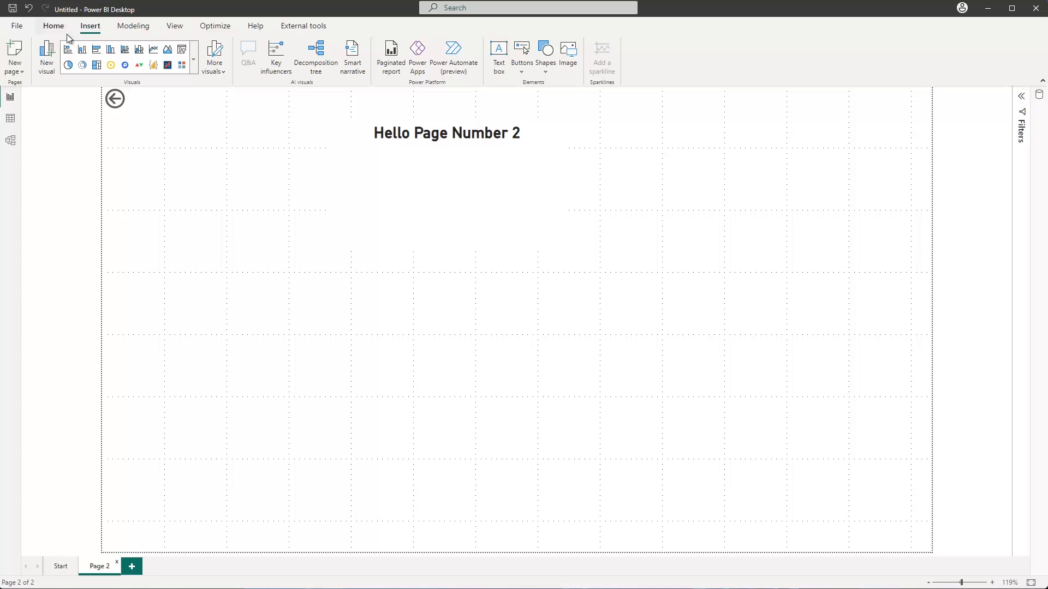
Compare the commands of the Home and Insert ribbons and review the list of button types again
{"action": "left_click", "coordinate": [50, 28]}
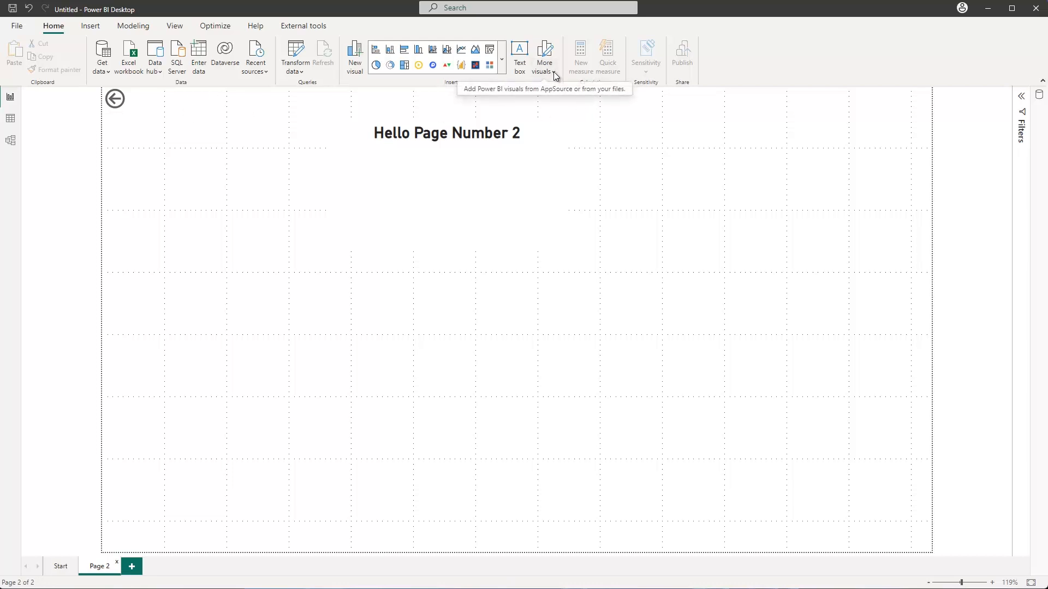
{"action": "left_click", "coordinate": [89, 29]}
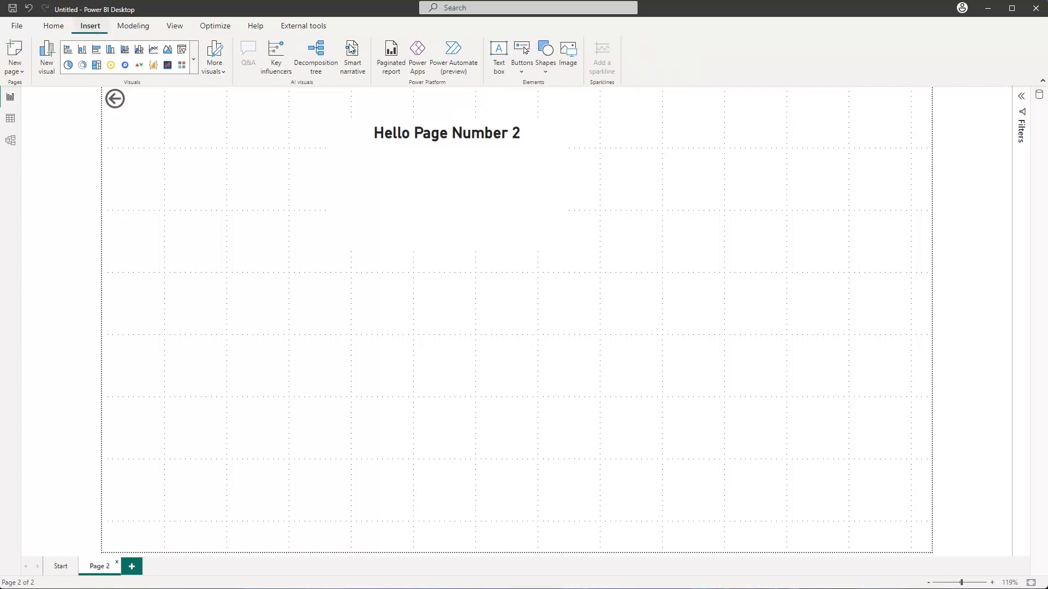
{"action": "left_click", "coordinate": [522, 73]}
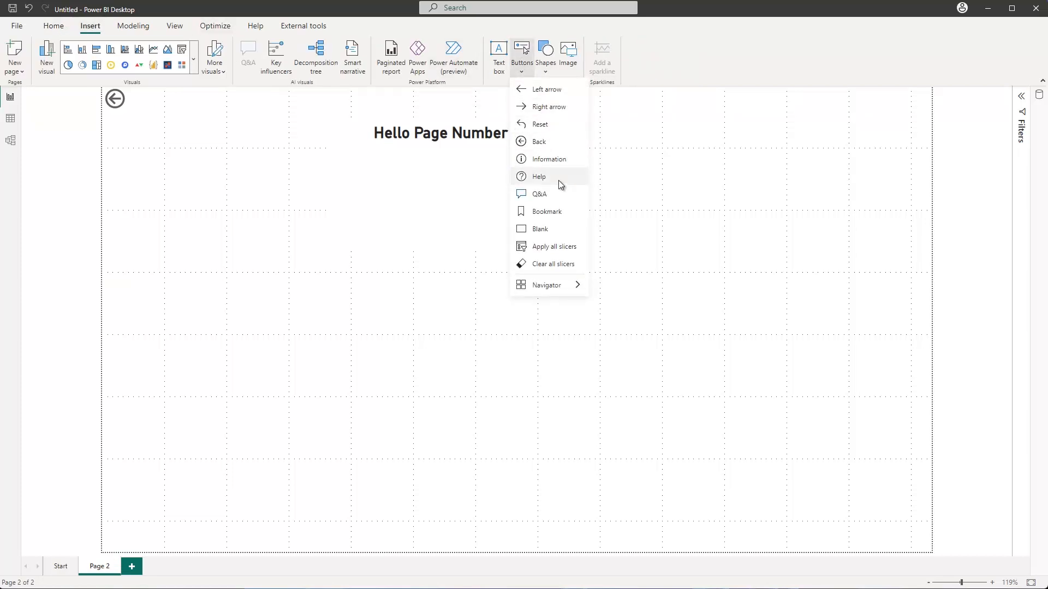
{"action": "left_click", "coordinate": [666, 169]}
Insert a page navigator on Page 2 and move it below the text box, toward the lower middle of the page
{"action": "left_click", "coordinate": [519, 74]}
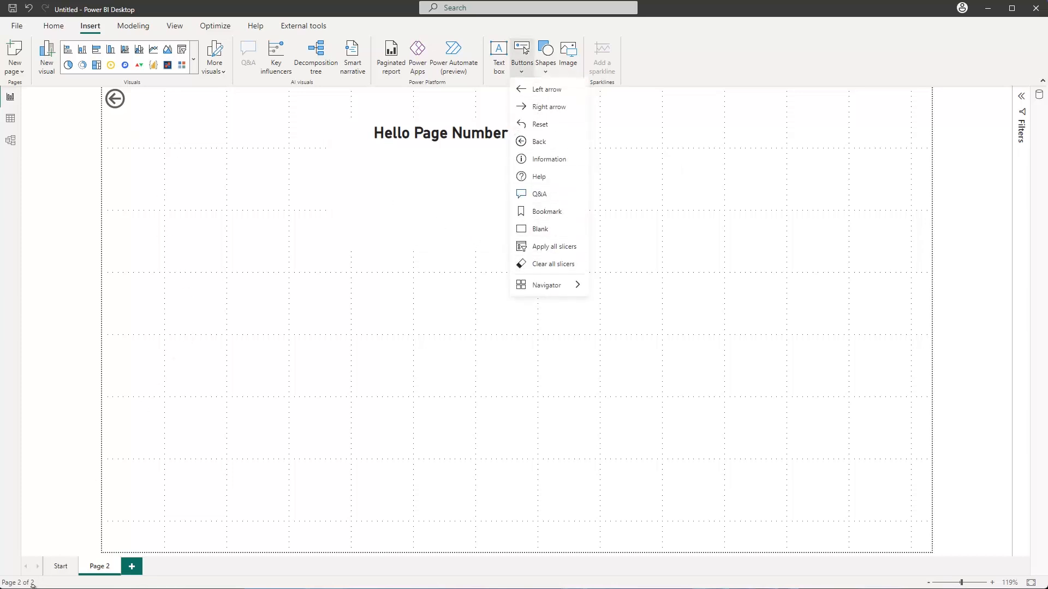
{"action": "mouse_move", "coordinate": [562, 293]}
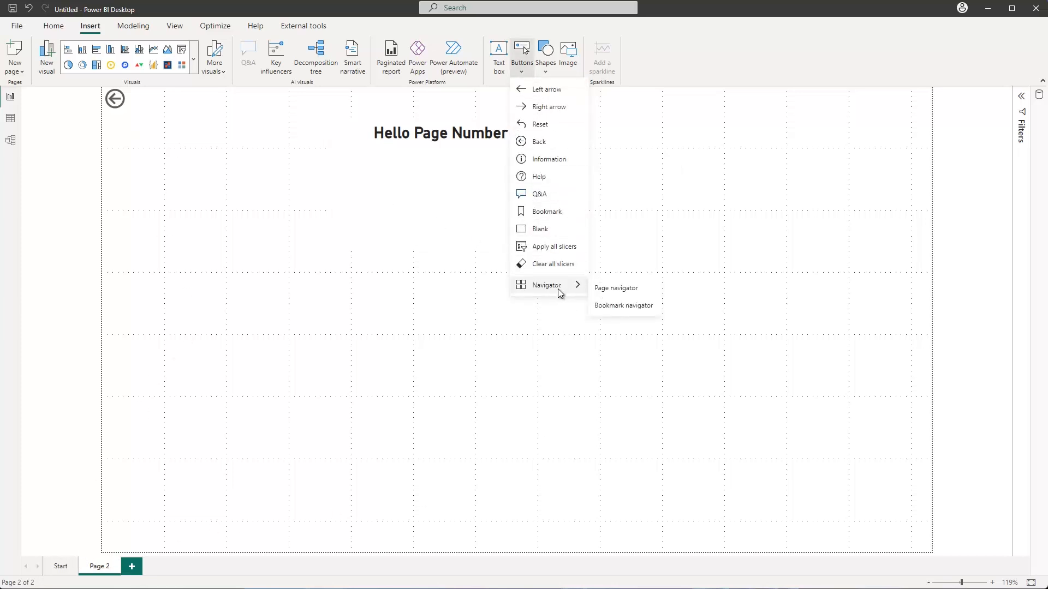
{"action": "left_click", "coordinate": [629, 294]}
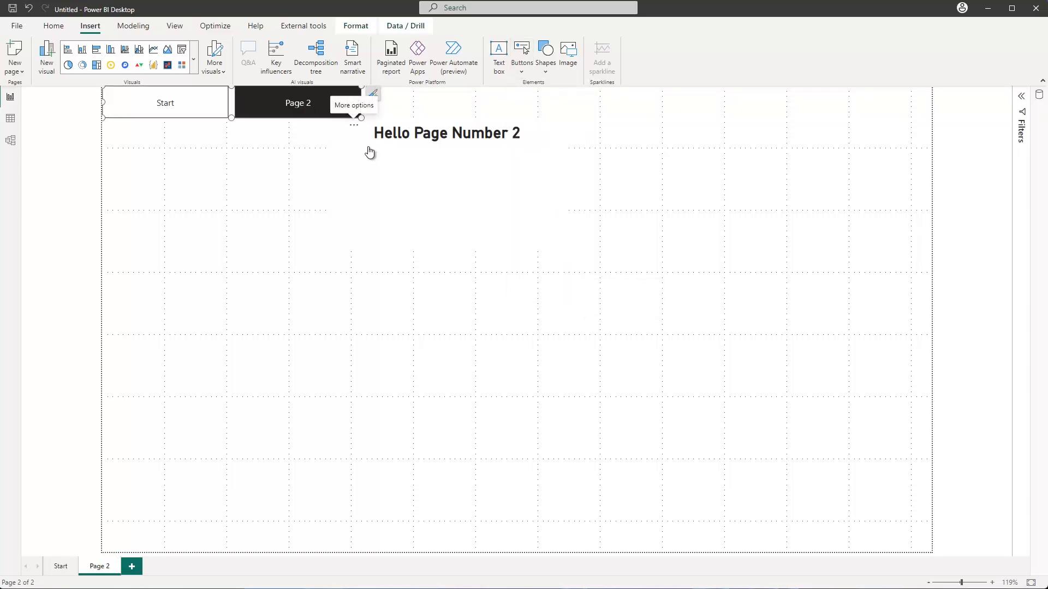
{"action": "left_click_drag", "start_coordinate": [358, 126], "coordinate": [683, 402]}
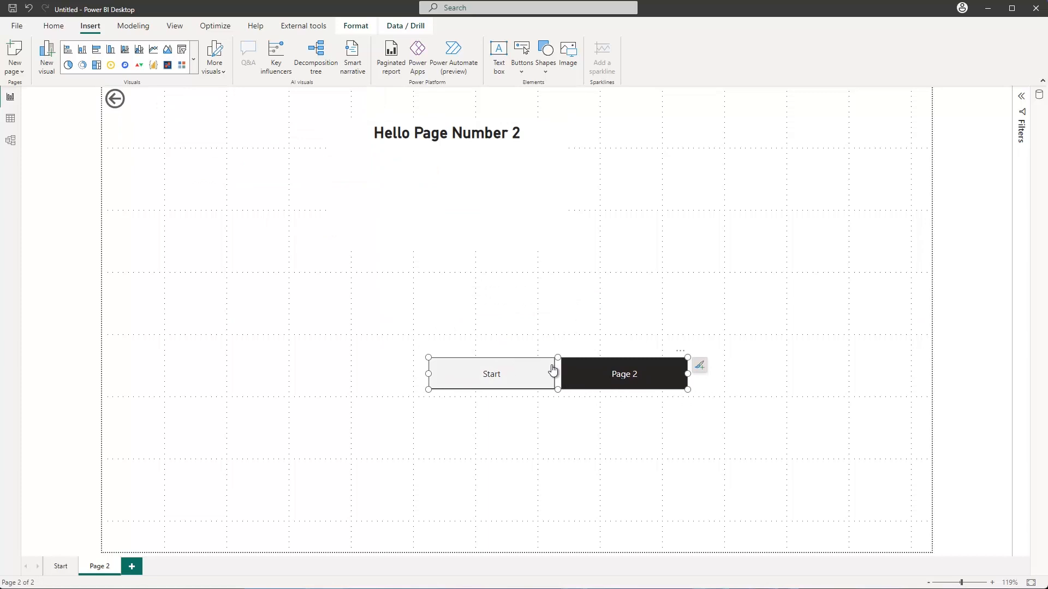
Test the page navigator's Start button from Page 2 and add a new blank page to the report
{"action": "left_click", "coordinate": [489, 377], "text": "ctrl"}
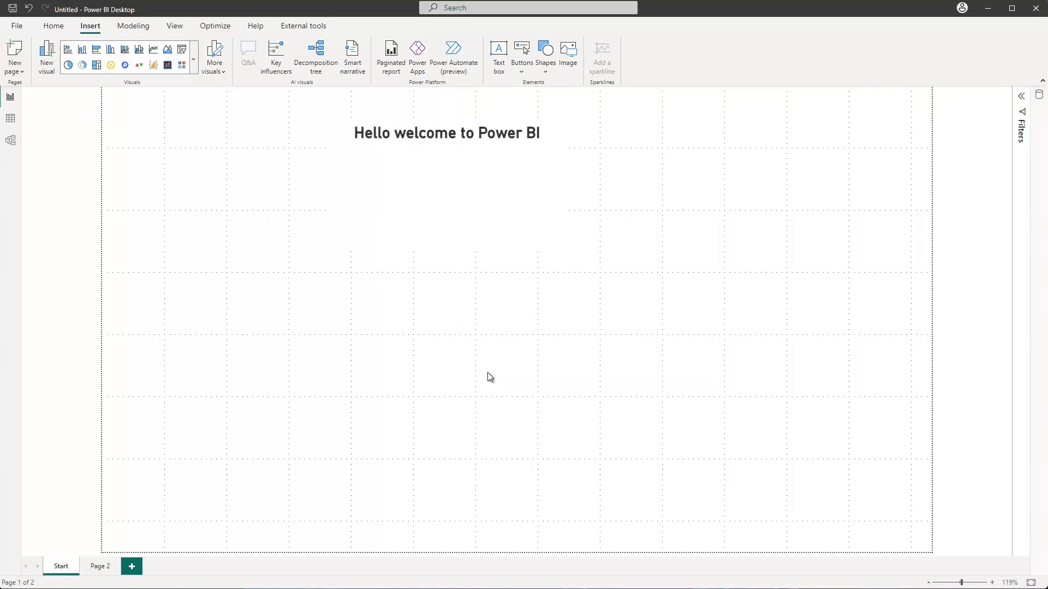
{"action": "left_click", "coordinate": [98, 566]}
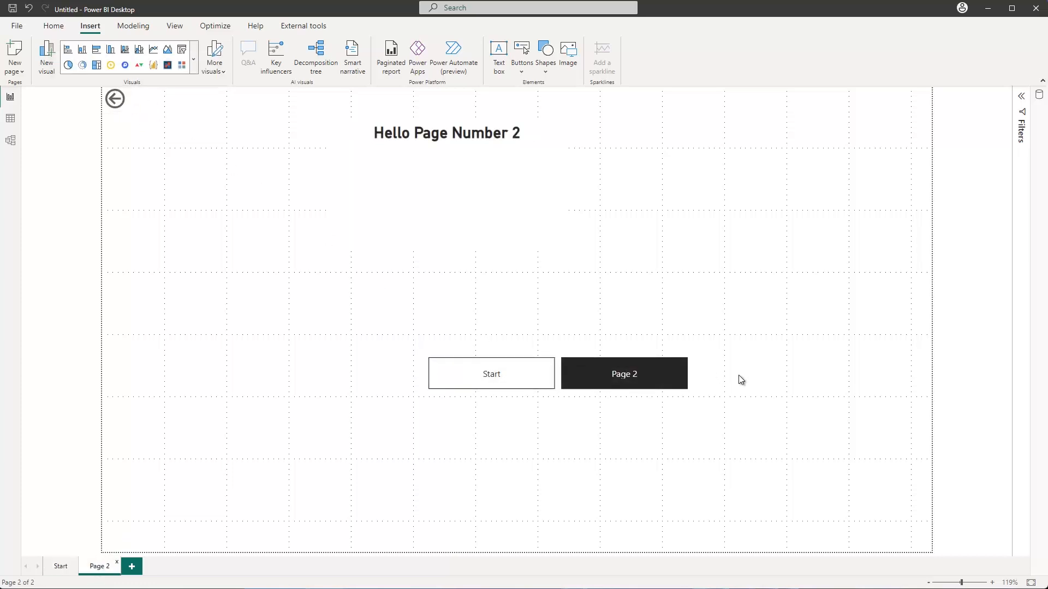
{"action": "left_click", "coordinate": [131, 567]}
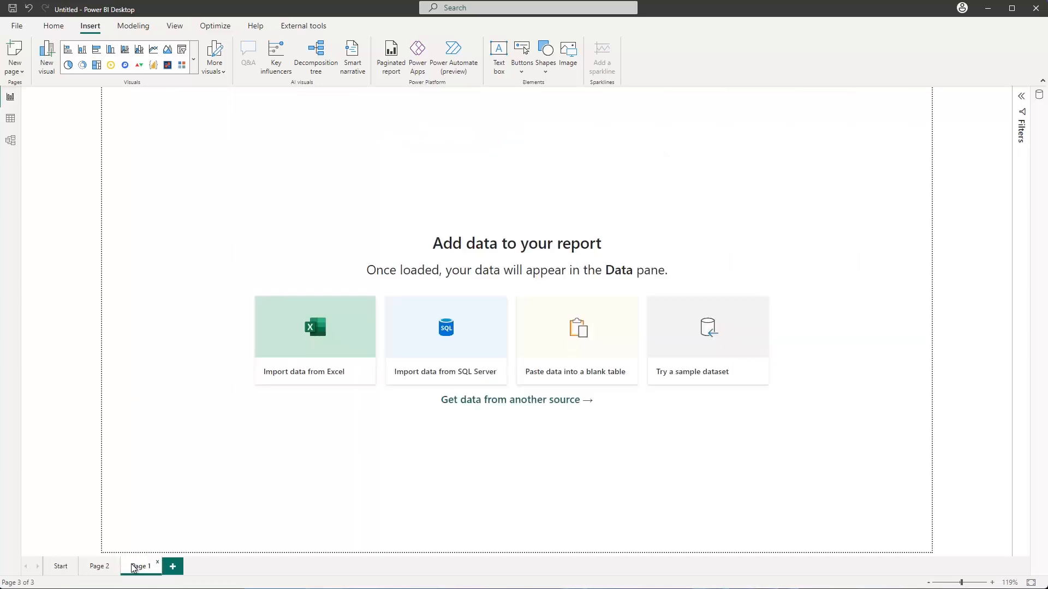
Delete the blank Page 1 from the report, keeping the Start page and Page 2
{"action": "left_click", "coordinate": [100, 567]}
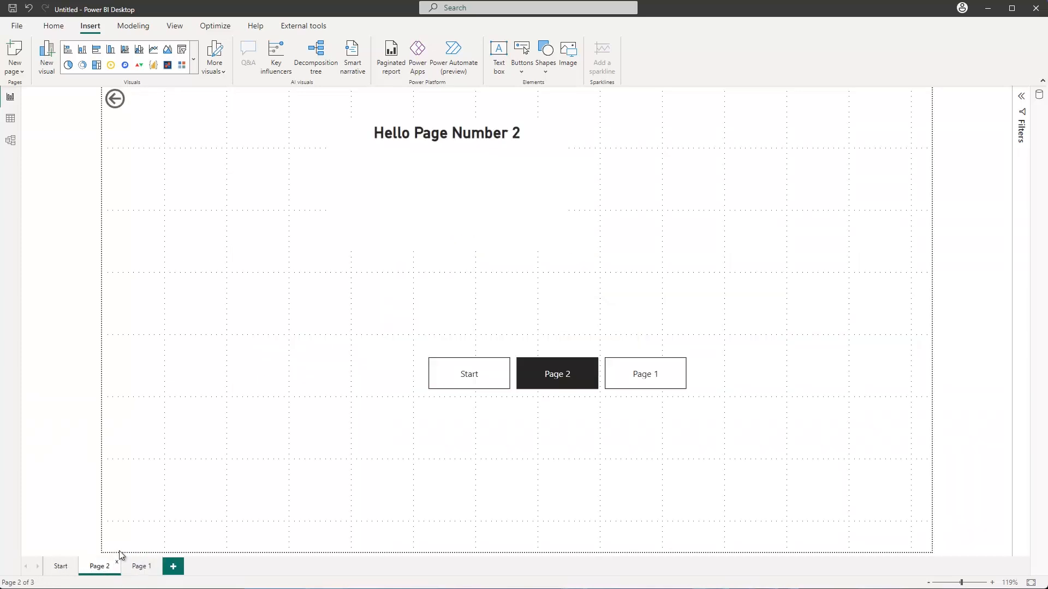
{"action": "left_click", "coordinate": [159, 564]}
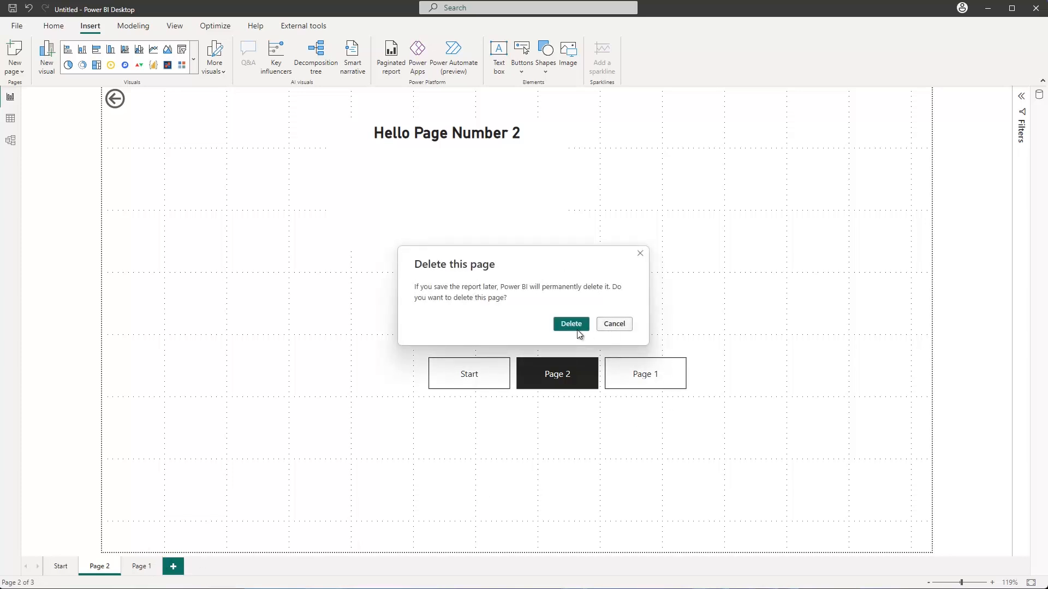
{"action": "left_click", "coordinate": [571, 324]}
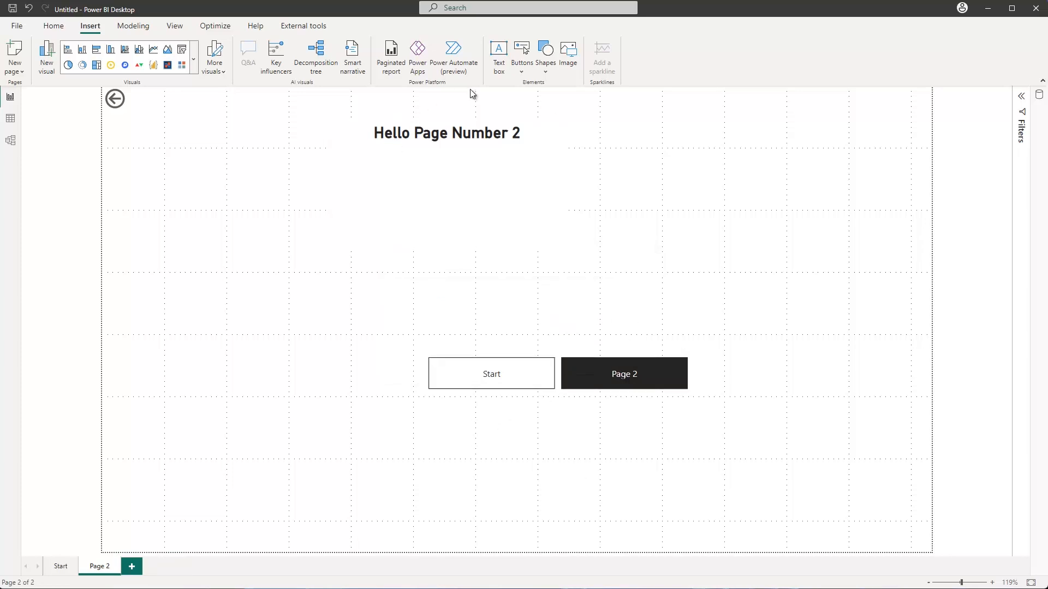
{"action": "left_click", "coordinate": [522, 61]}
{"action": "mouse_move", "coordinate": [546, 284]}
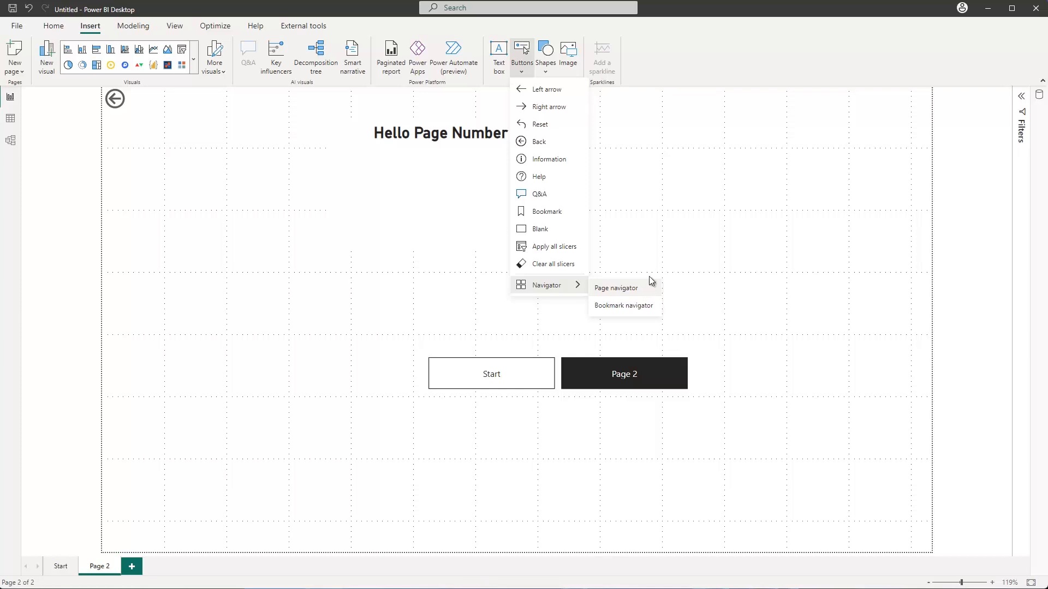
{"action": "left_click", "coordinate": [716, 198]}
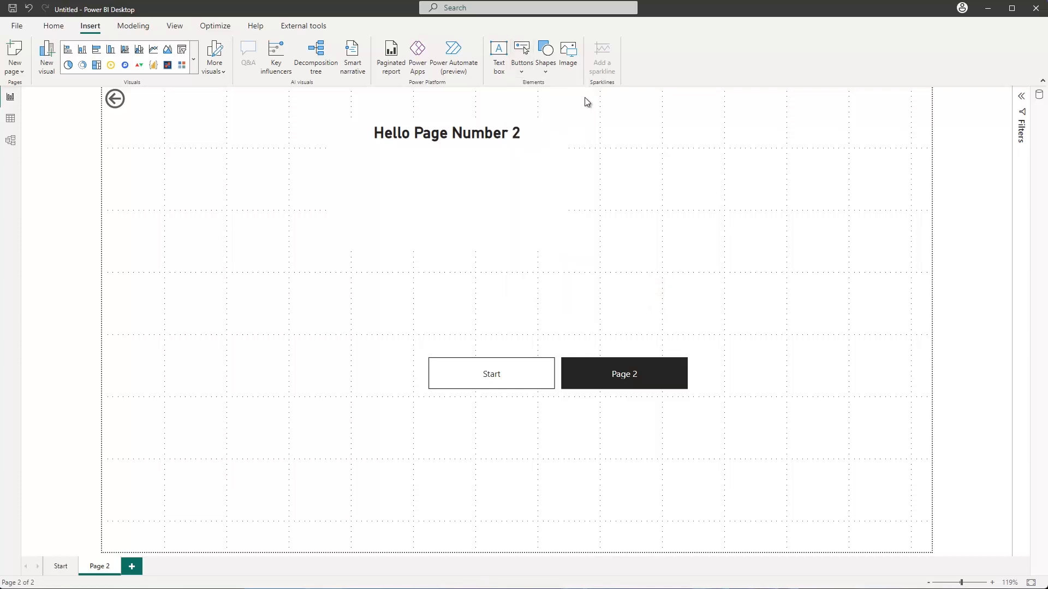
Insert a rounded rectangle shape on Page 2 and place it below the Back button, beside the page navigator
{"action": "left_click", "coordinate": [547, 70]}
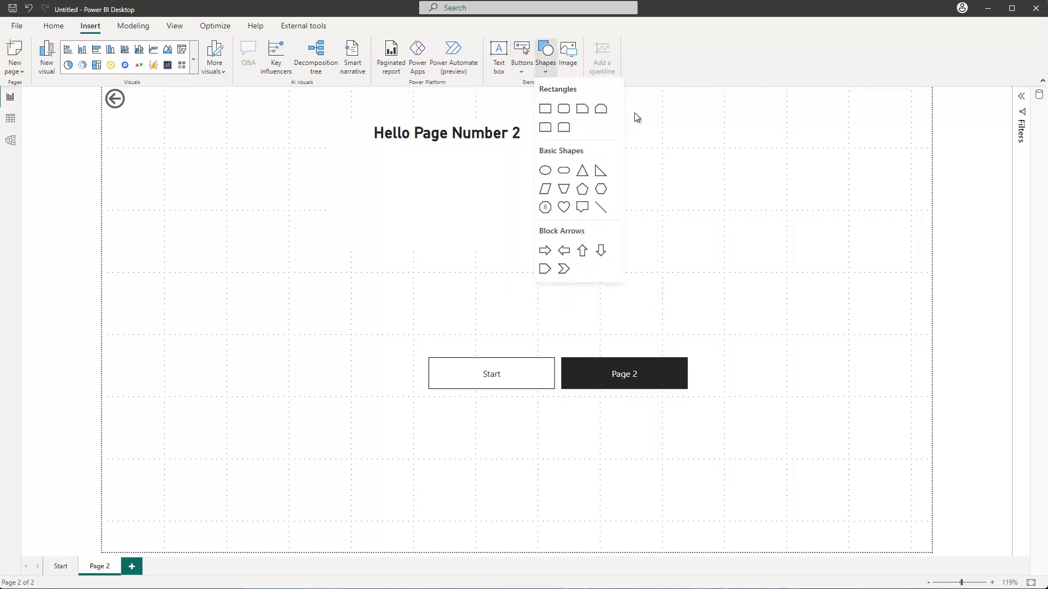
{"action": "left_click", "coordinate": [568, 109]}
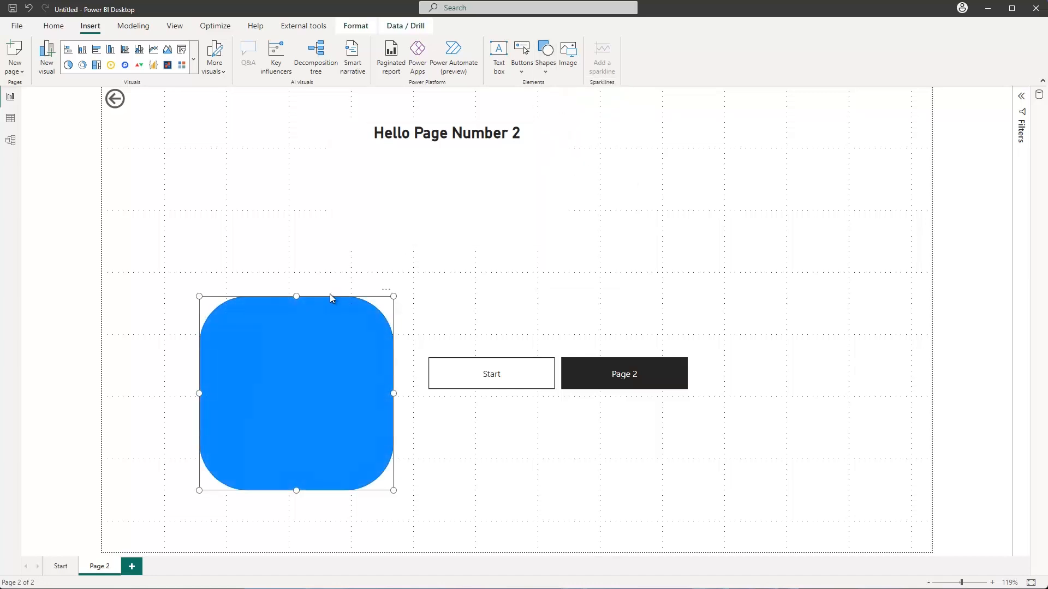
{"action": "left_click_drag", "start_coordinate": [329, 291], "coordinate": [297, 194]}
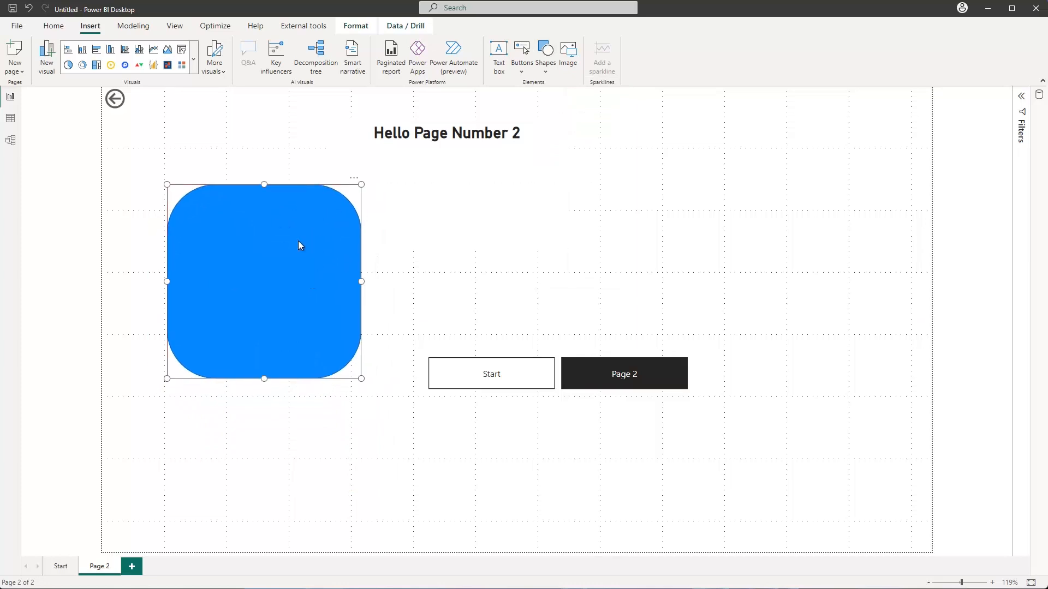
{"action": "left_click", "coordinate": [310, 460]}
{"action": "left_click", "coordinate": [326, 302]}
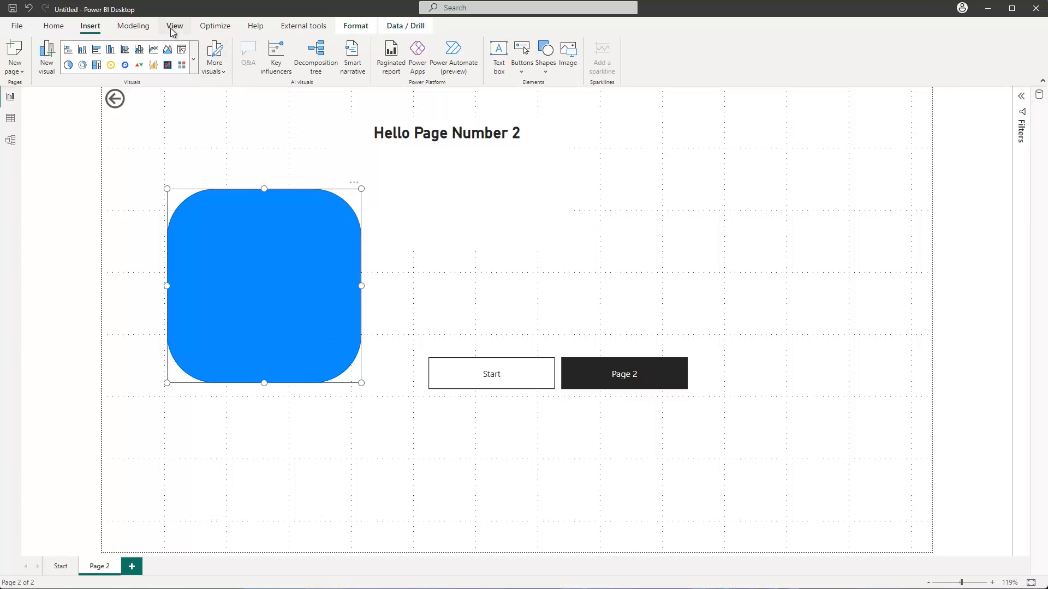
{"action": "left_click_drag", "start_coordinate": [282, 327], "coordinate": [304, 390]}
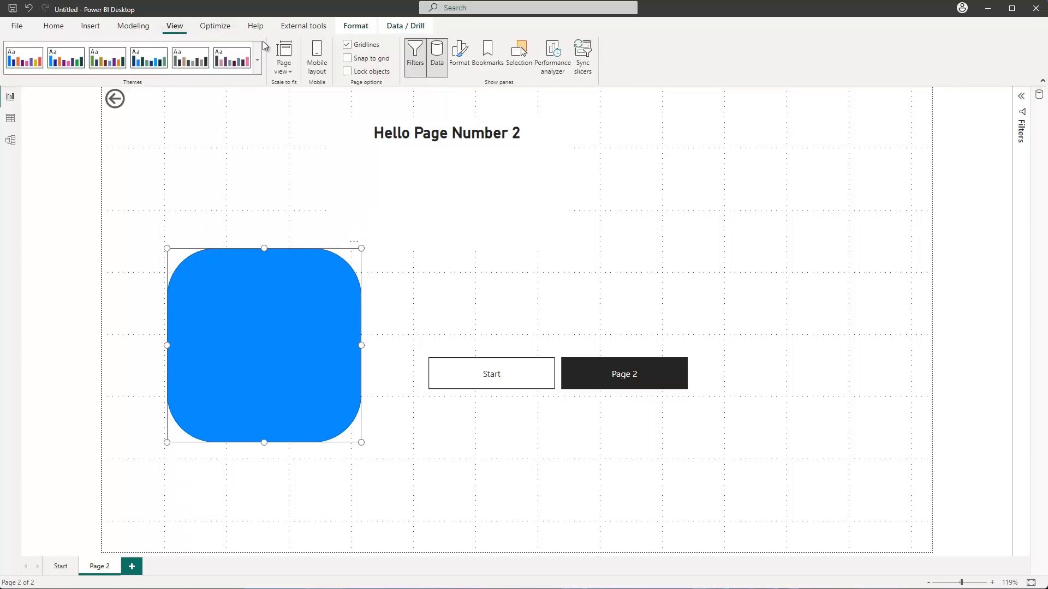
Change the rounded rectangle's fill to the orange theme color in its shape style settings
{"action": "left_click", "coordinate": [459, 55]}
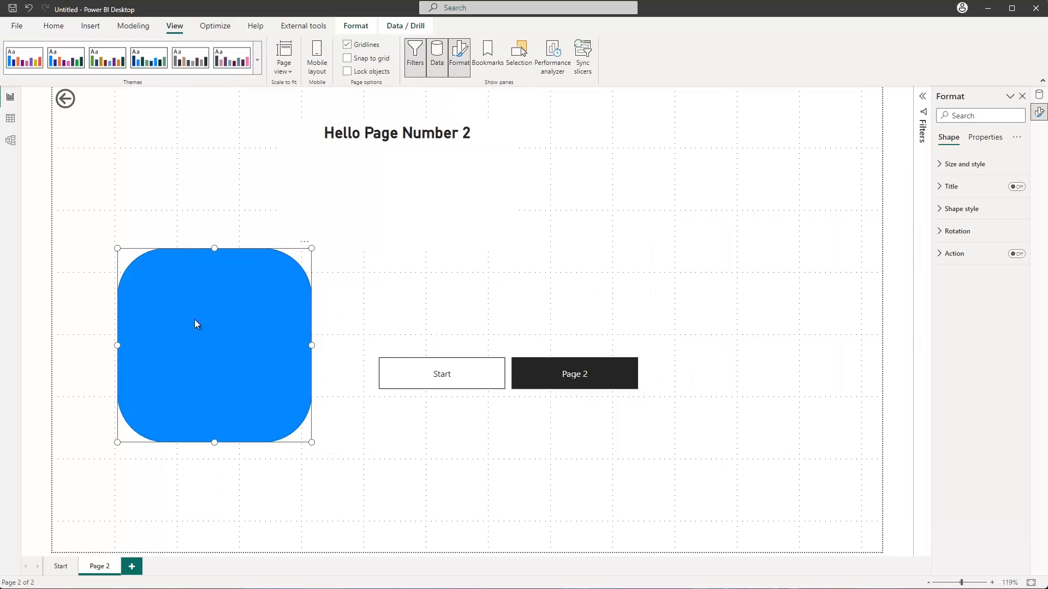
{"action": "left_click", "coordinate": [939, 211]}
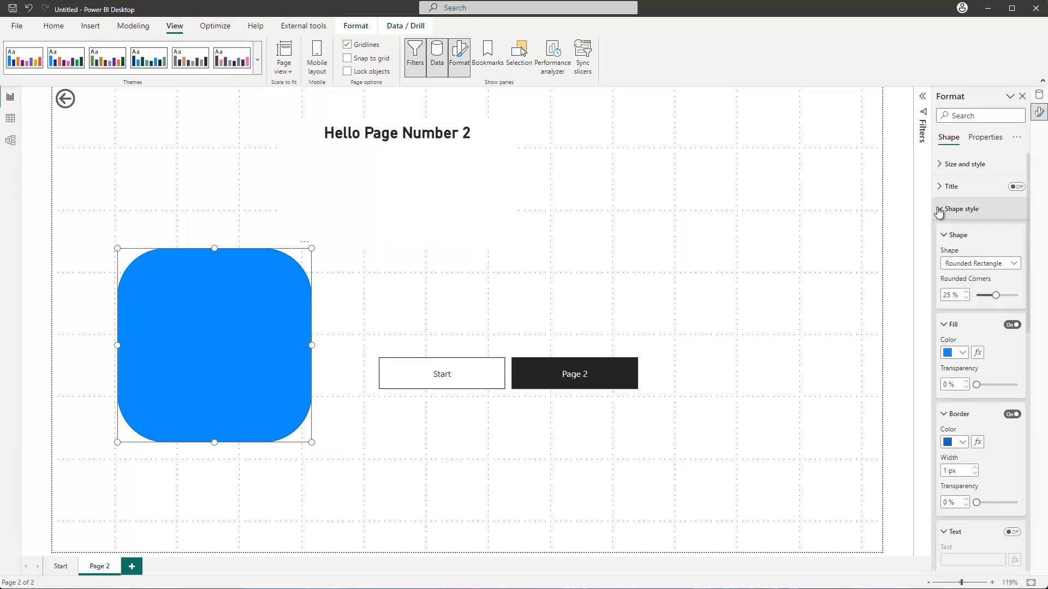
{"action": "left_click", "coordinate": [964, 355]}
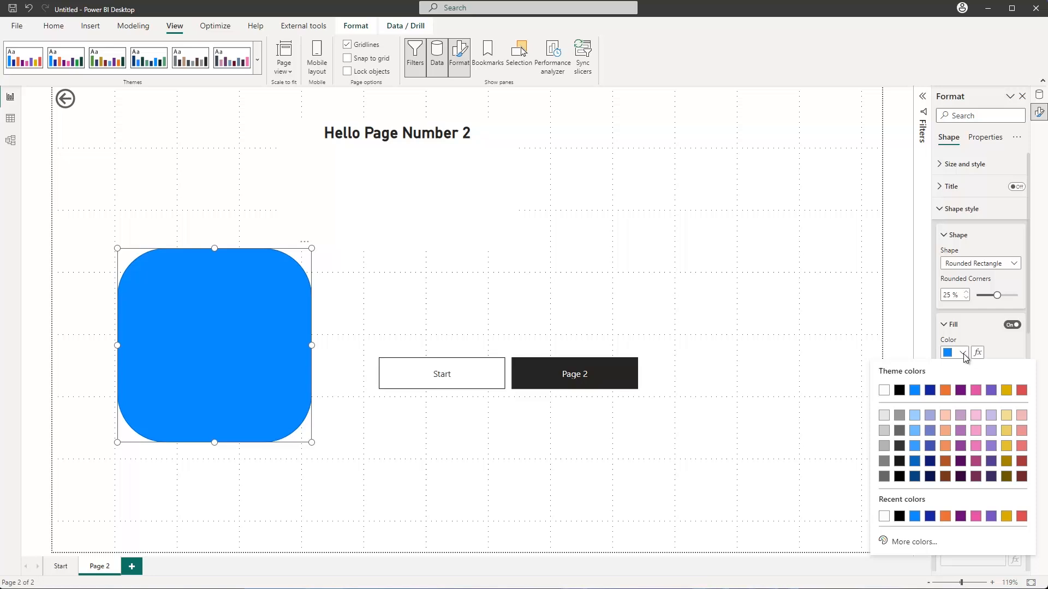
{"action": "left_click", "coordinate": [945, 391]}
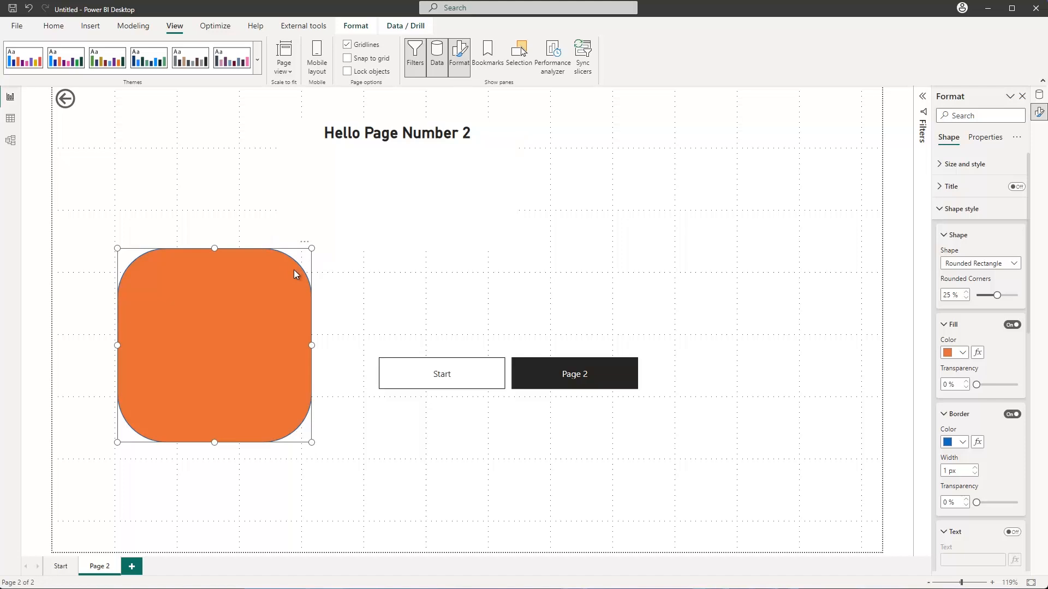
{"action": "left_click", "coordinate": [486, 263]}
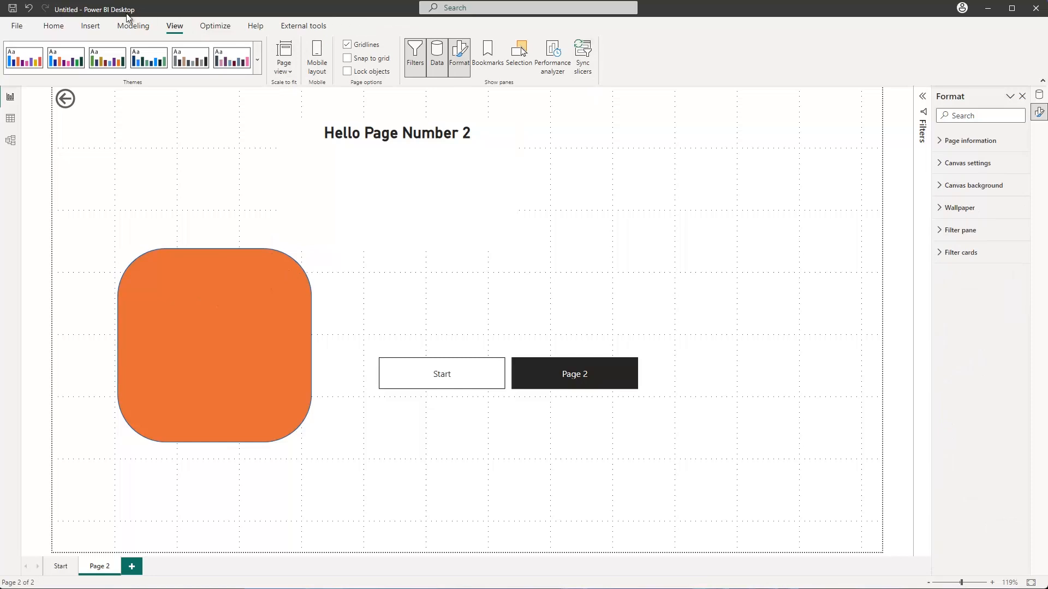
Insert the PBI image on Page 2, move it to the page's upper right corner and shrink it to logo size
{"action": "left_click", "coordinate": [94, 27]}
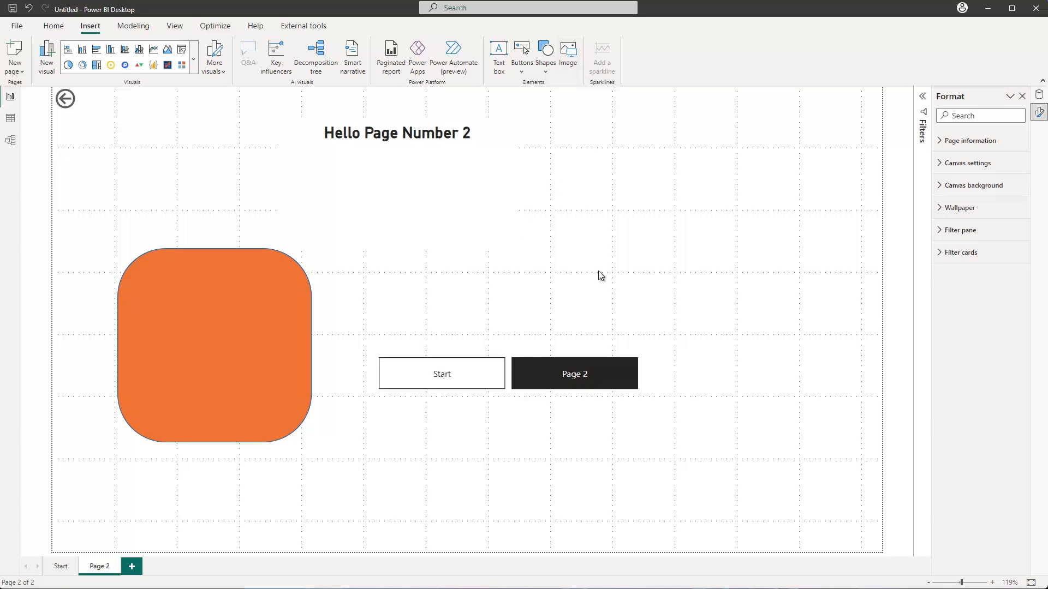
{"action": "left_click", "coordinate": [571, 57]}
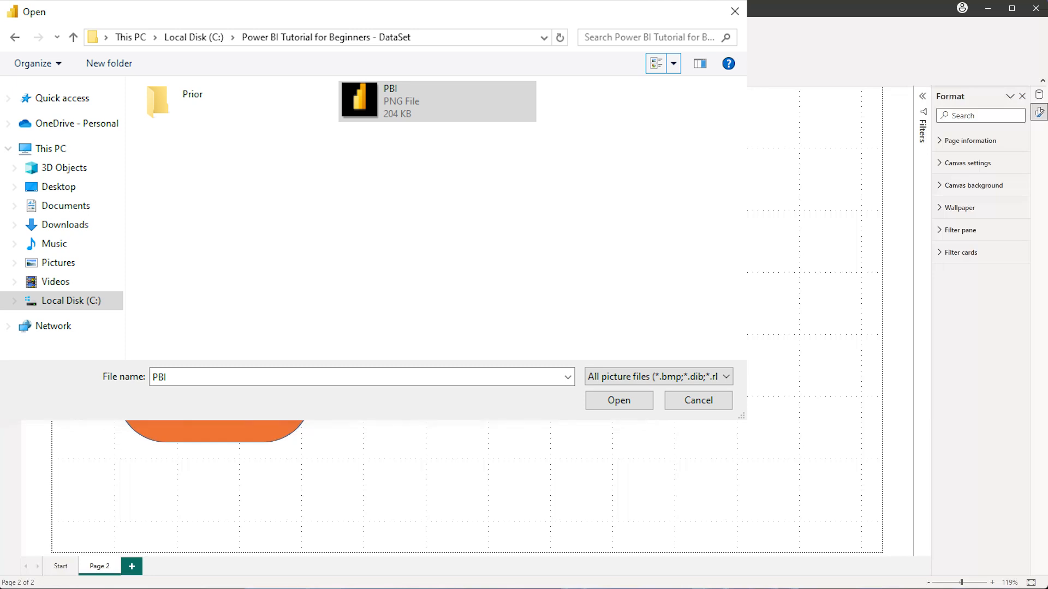
{"action": "key", "text": "Return"}
{"action": "left_click_drag", "start_coordinate": [451, 430], "coordinate": [821, 116]}
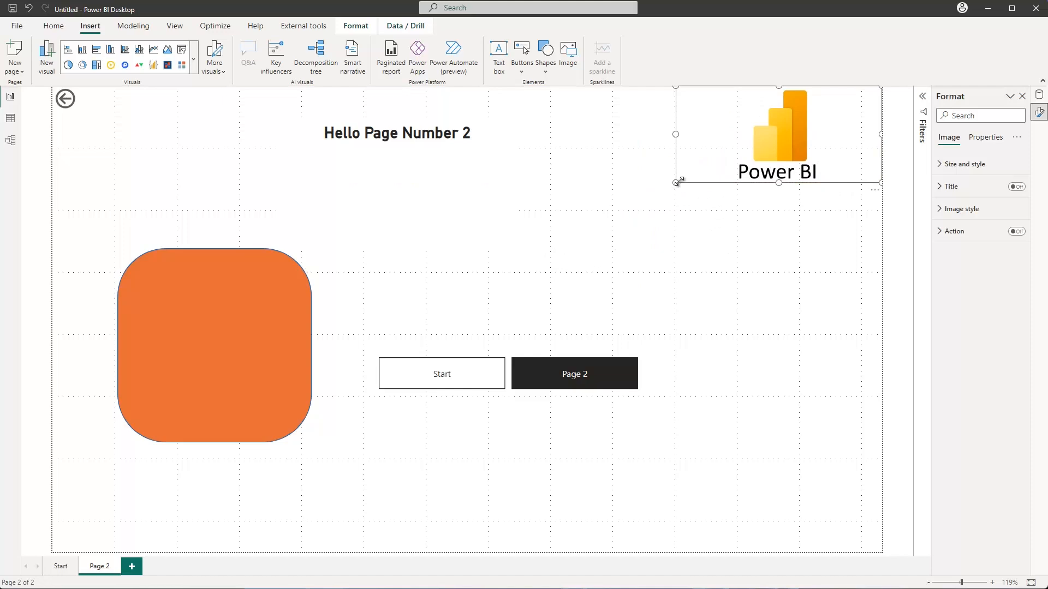
{"action": "left_click_drag", "start_coordinate": [678, 181], "coordinate": [774, 140]}
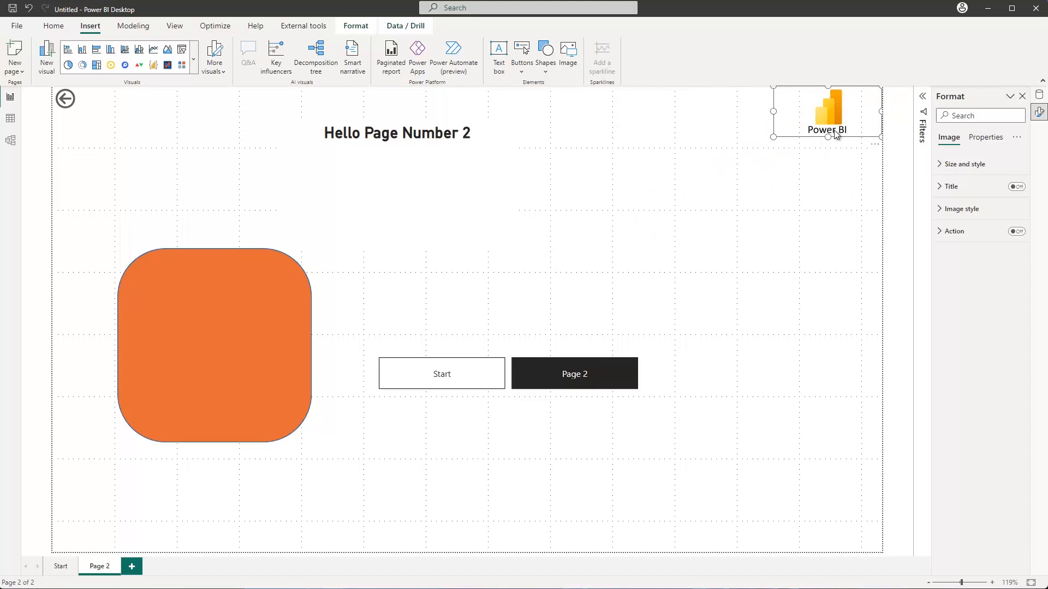
{"action": "left_click", "coordinate": [798, 213]}
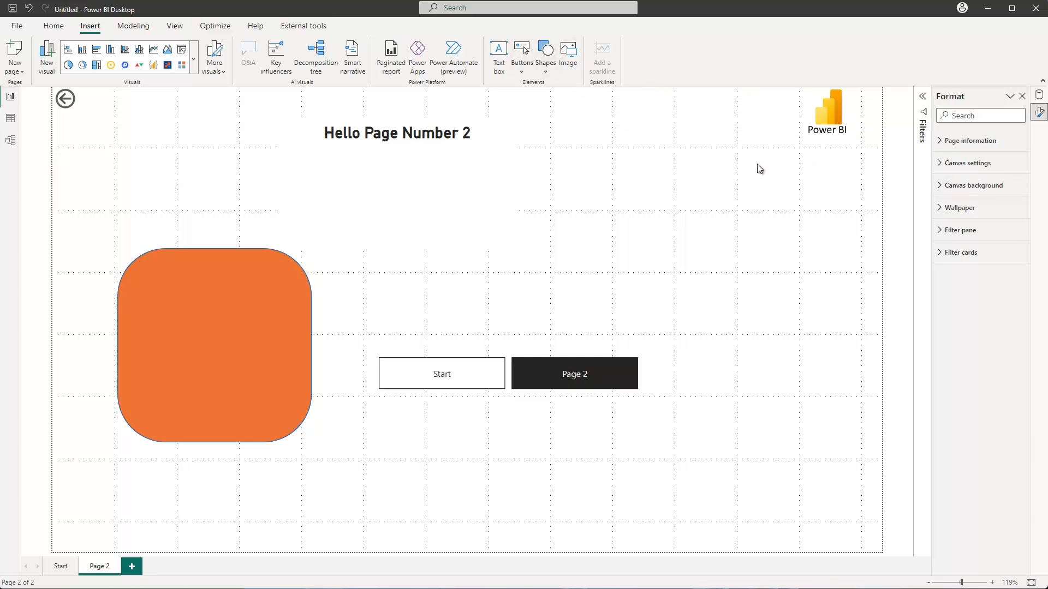
Examine the modeling commands, compare them with the Home ribbon's data commands, and review the types of new parameter
{"action": "left_click", "coordinate": [134, 26]}
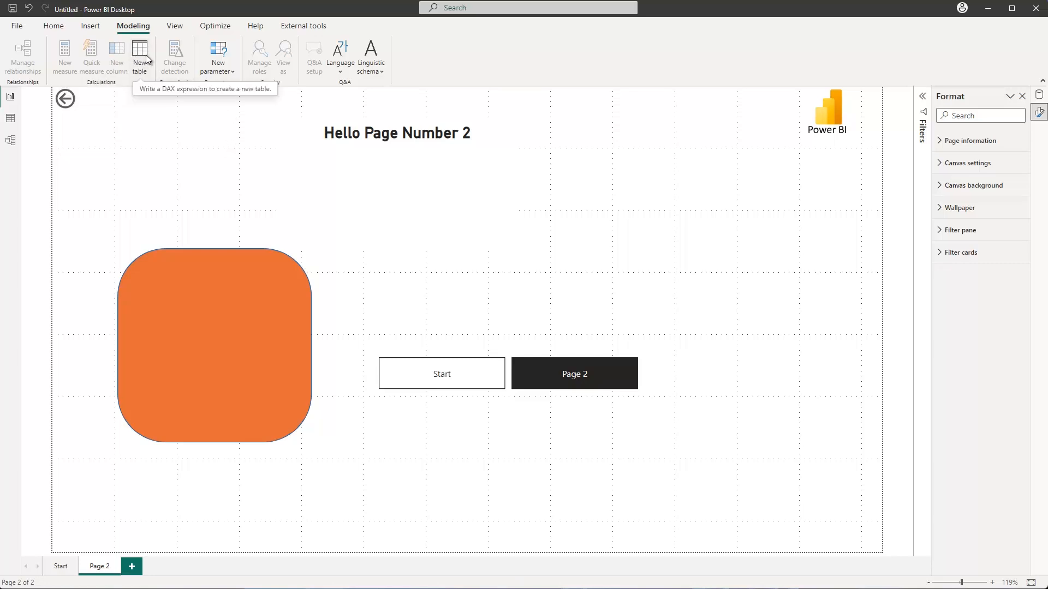
{"action": "left_click", "coordinate": [52, 28]}
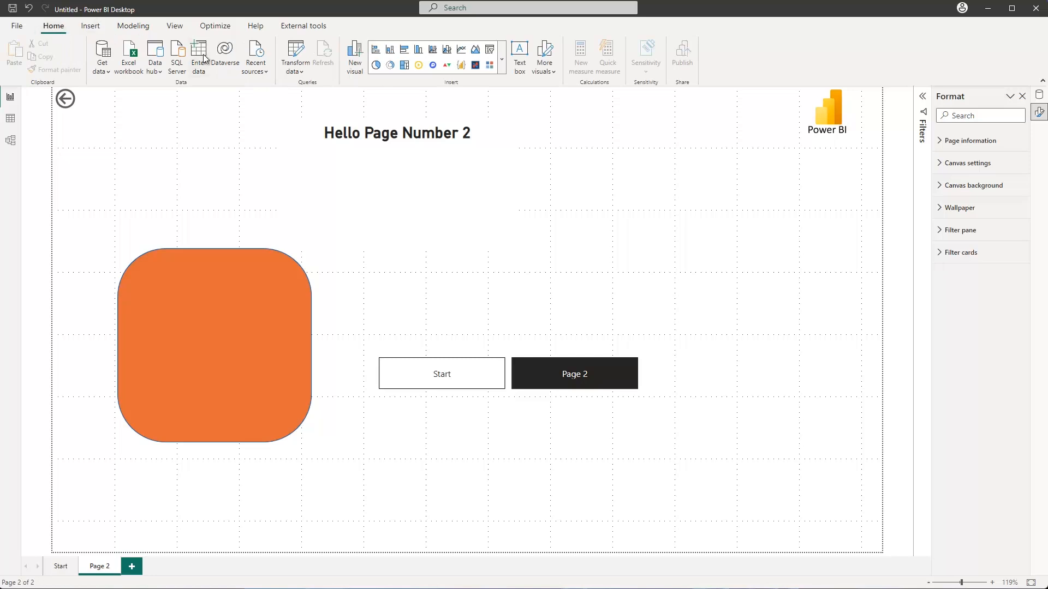
{"action": "left_click", "coordinate": [130, 23]}
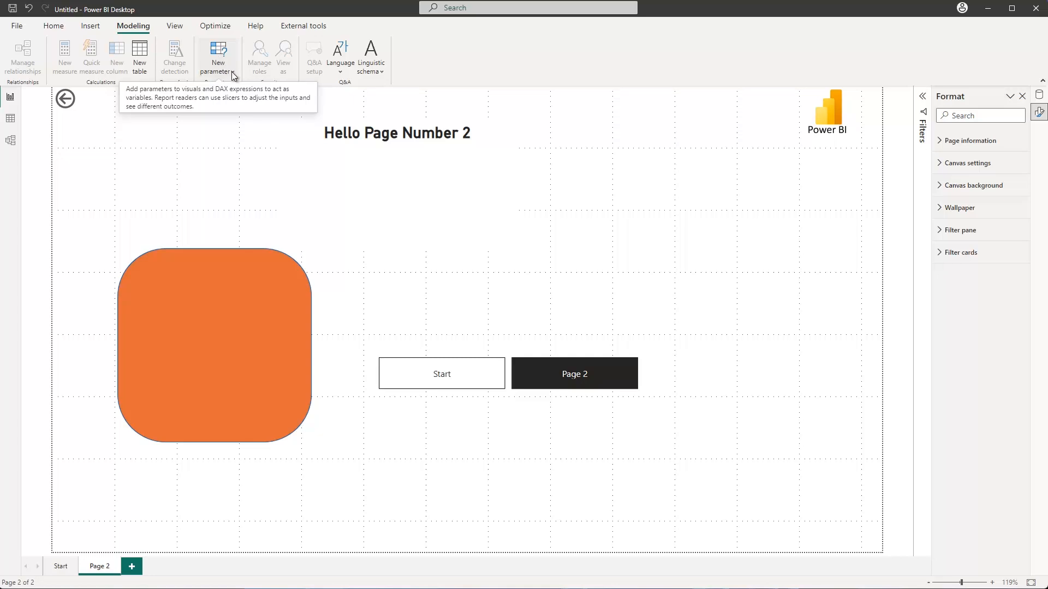
{"action": "left_click", "coordinate": [232, 76]}
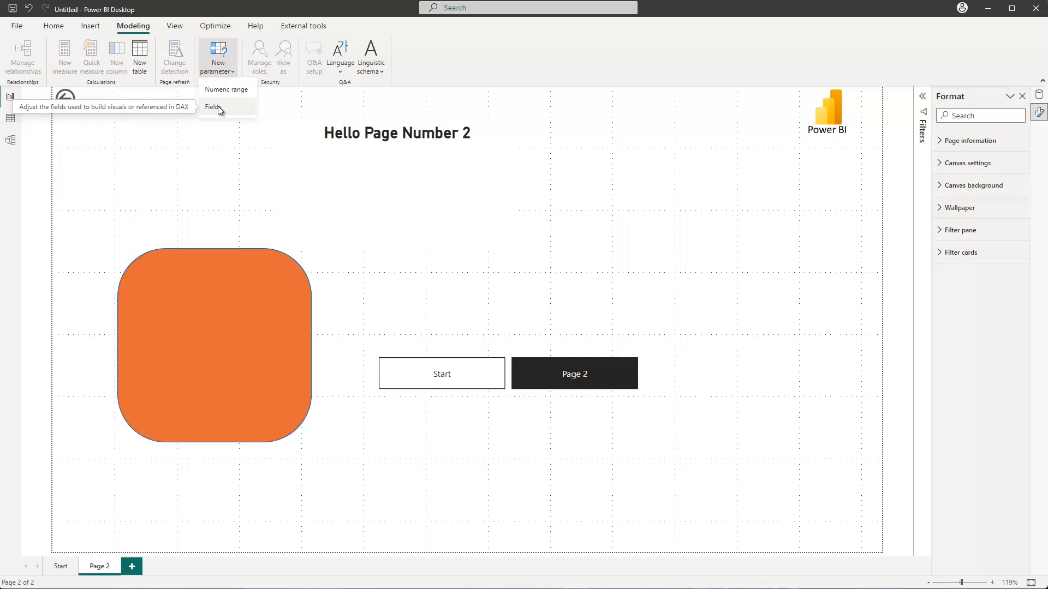
{"action": "left_click", "coordinate": [250, 91]}
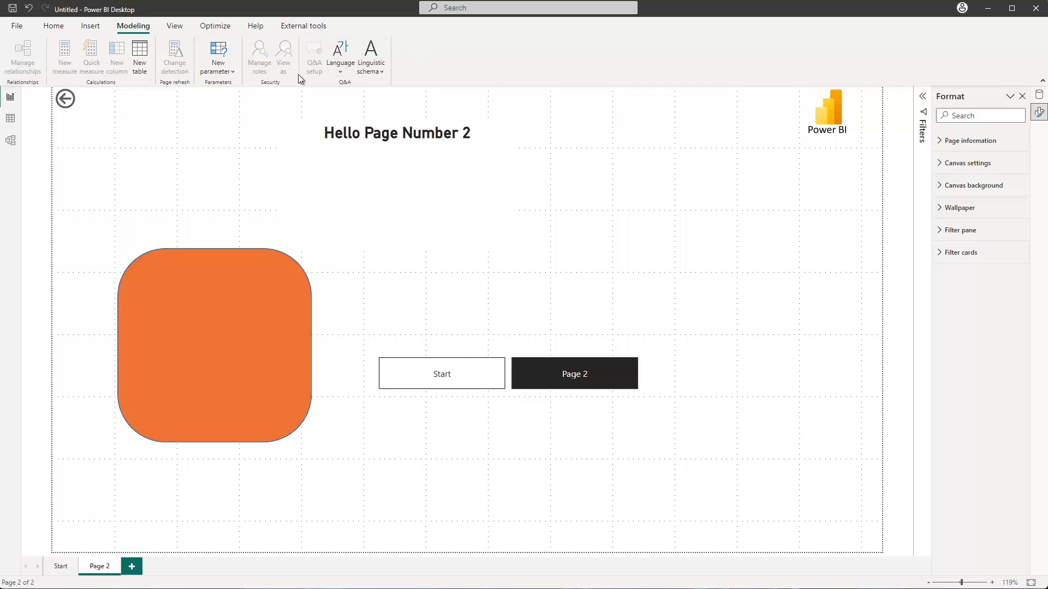
Try the purple gradient theme and the dark gray Power BI theme on the report
{"action": "left_click", "coordinate": [174, 28]}
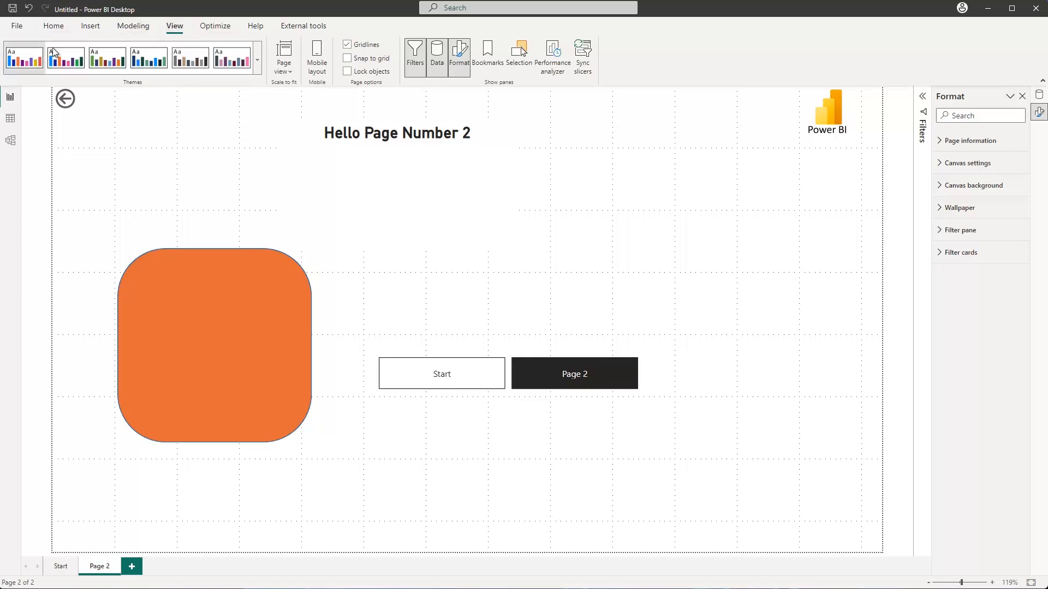
{"action": "left_click", "coordinate": [260, 61]}
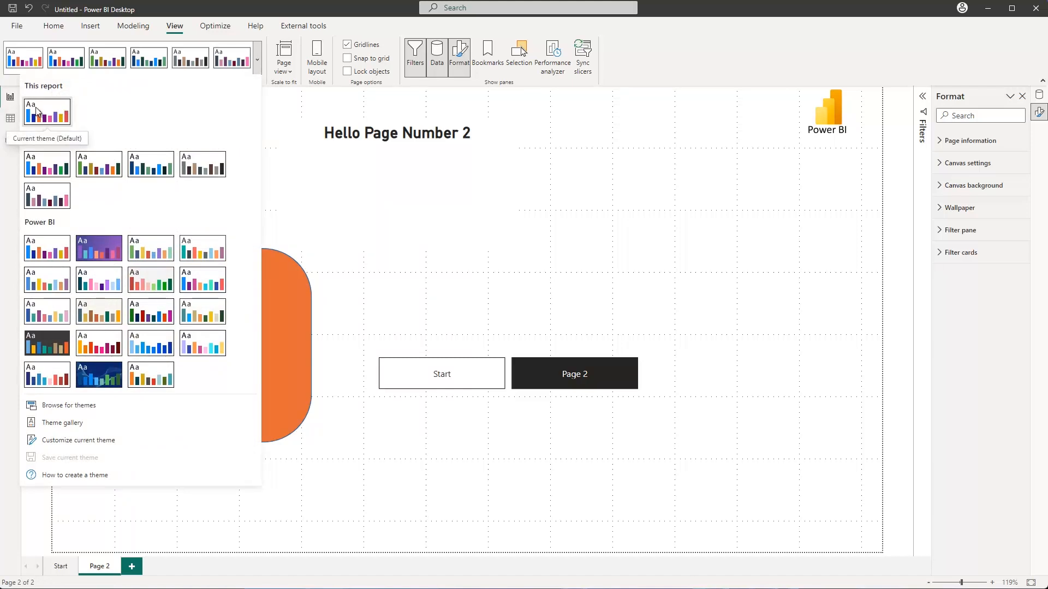
{"action": "left_click", "coordinate": [105, 247]}
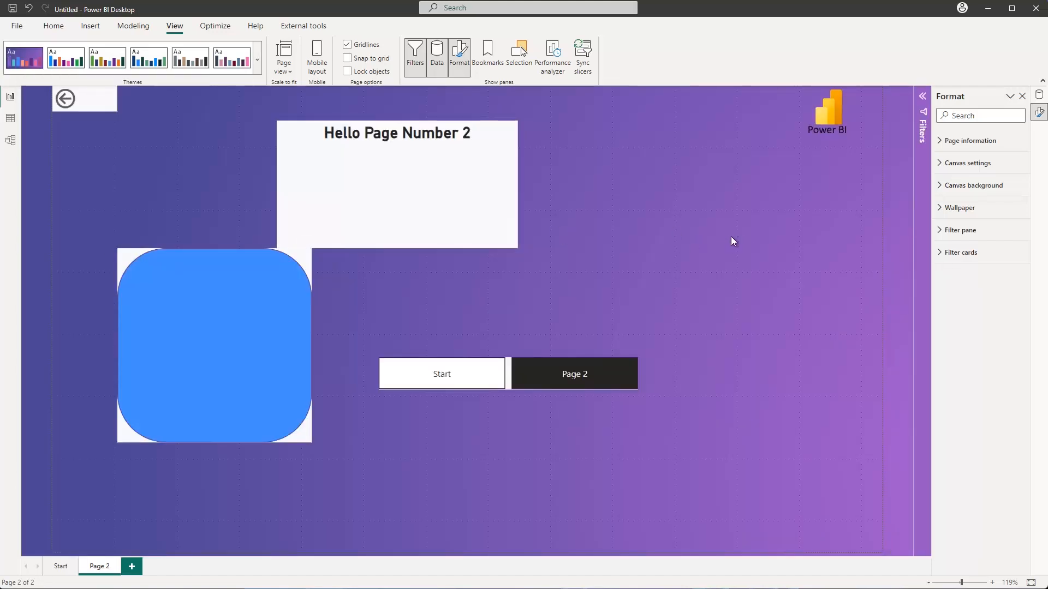
{"action": "left_click", "coordinate": [258, 61]}
{"action": "left_click", "coordinate": [39, 339]}
Apply the first of the accessible themes to the report
{"action": "left_click", "coordinate": [257, 60]}
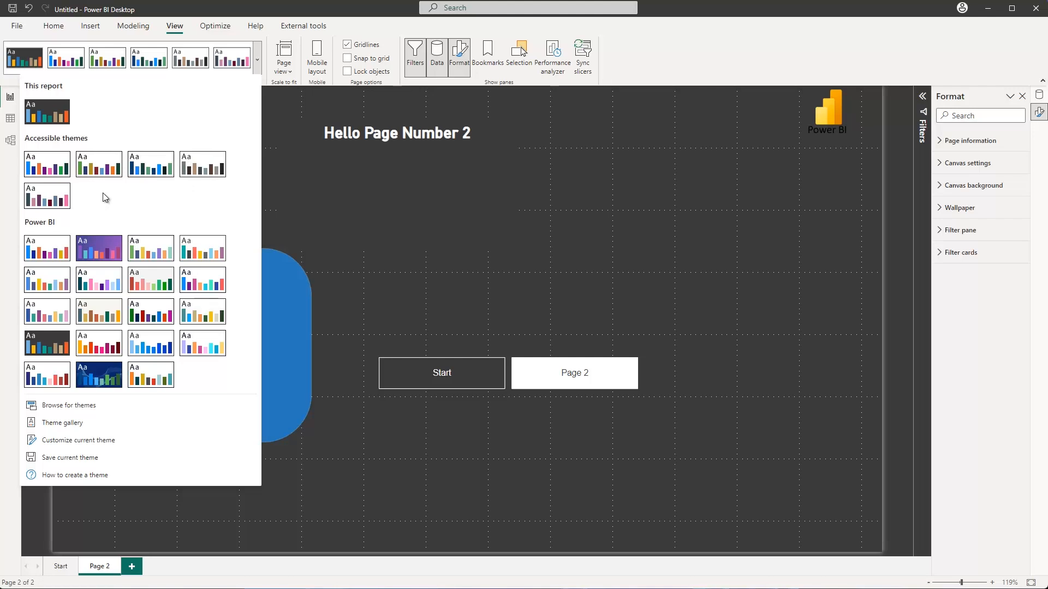
{"action": "left_click", "coordinate": [61, 173]}
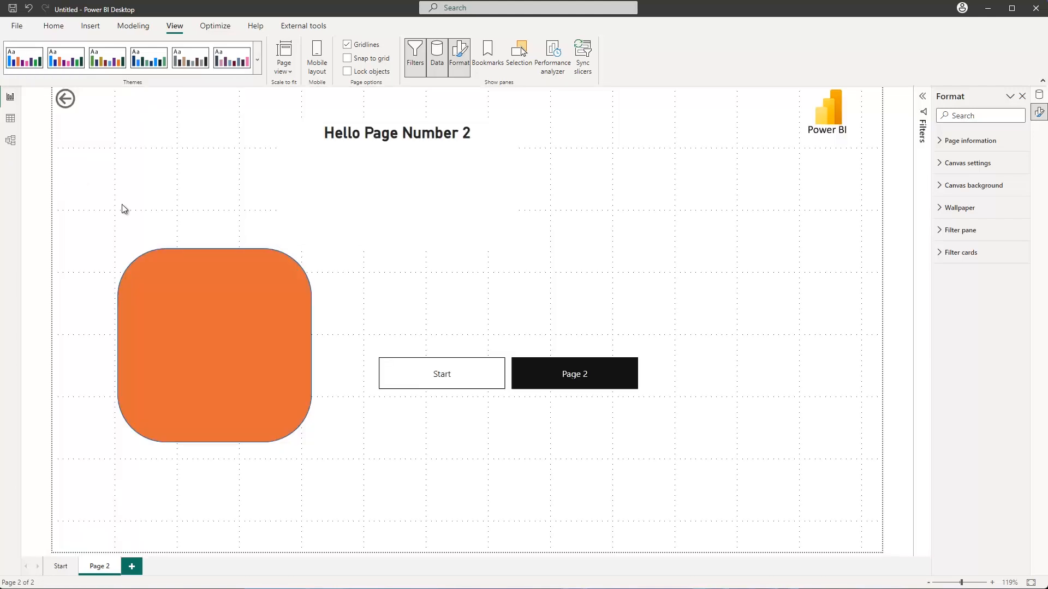
Examine the current theme's customization options for name and colors, text, and the background, border and header of visuals
{"action": "left_click", "coordinate": [259, 64]}
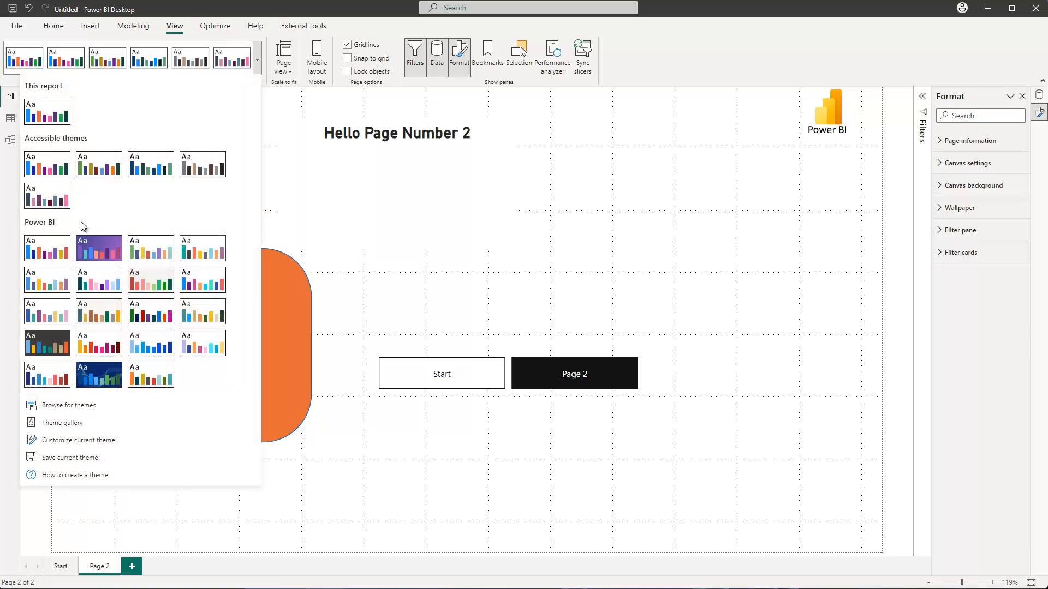
{"action": "left_click", "coordinate": [85, 443]}
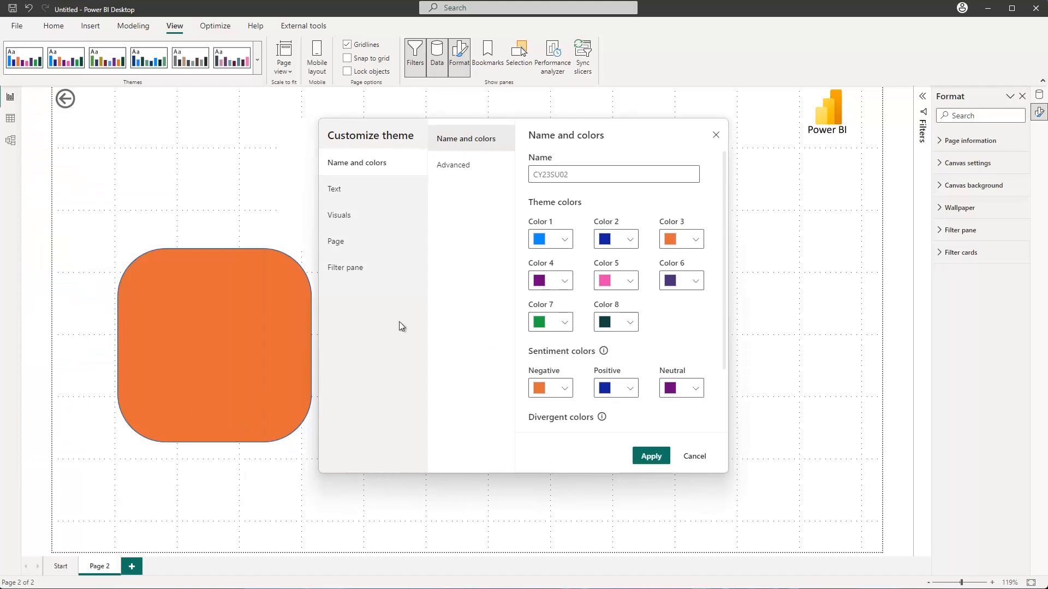
{"action": "left_click", "coordinate": [565, 244]}
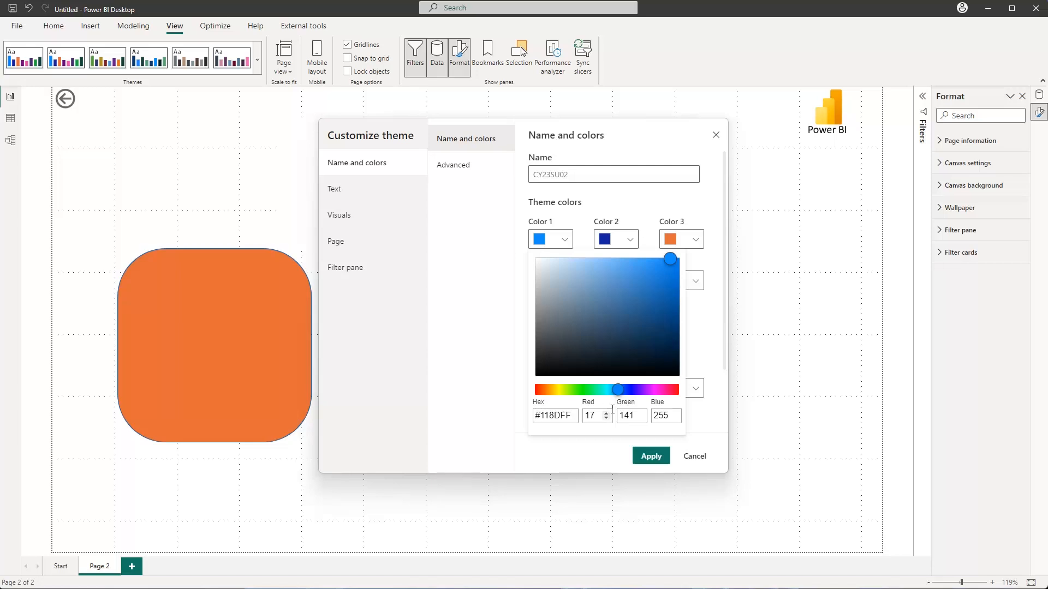
{"action": "left_click", "coordinate": [640, 224]}
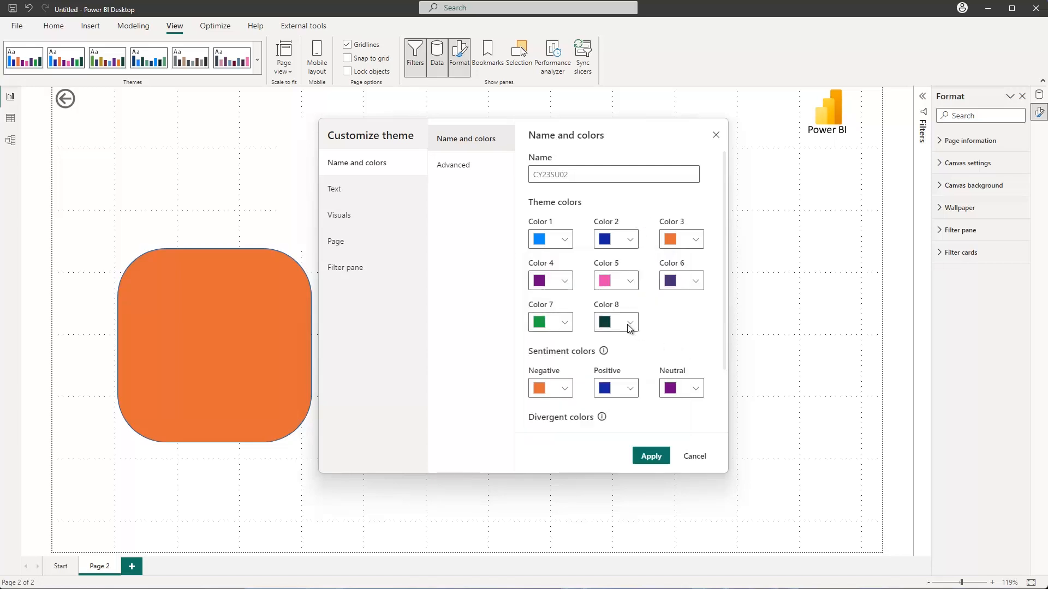
{"action": "left_click", "coordinate": [340, 192]}
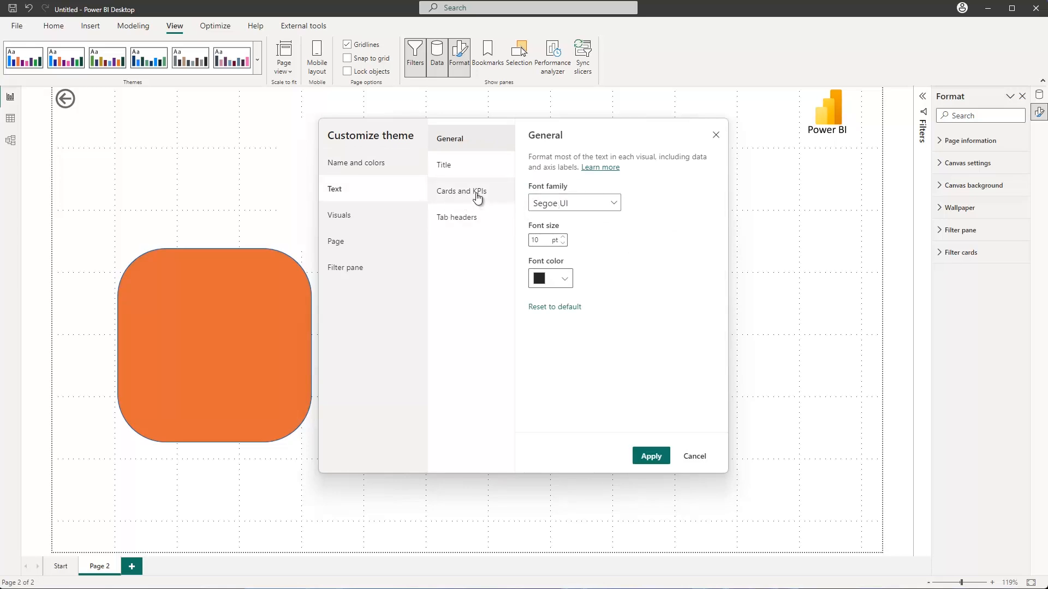
{"action": "left_click", "coordinate": [356, 217]}
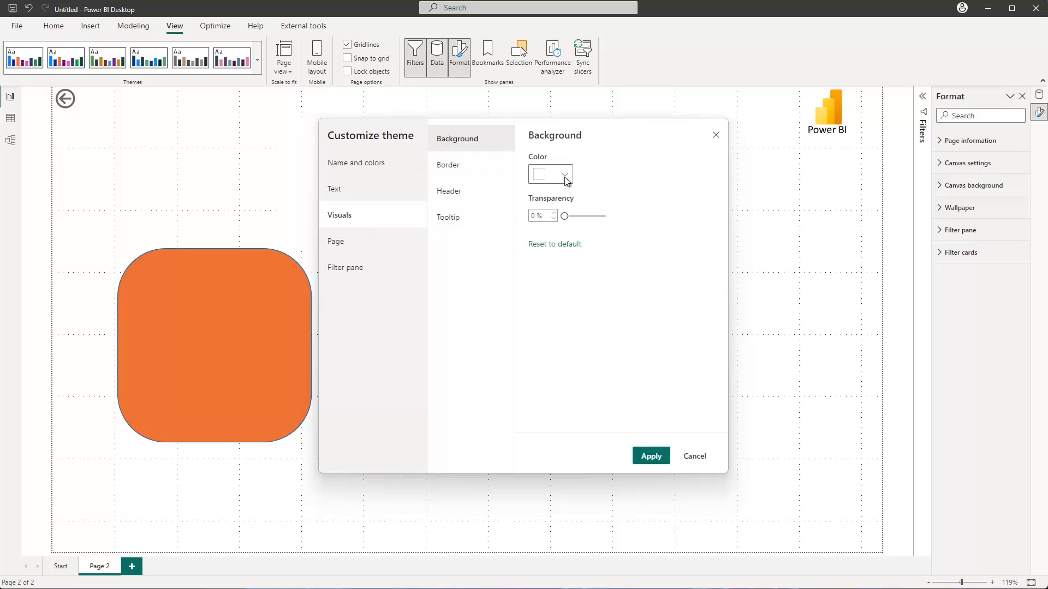
{"action": "left_click", "coordinate": [475, 172]}
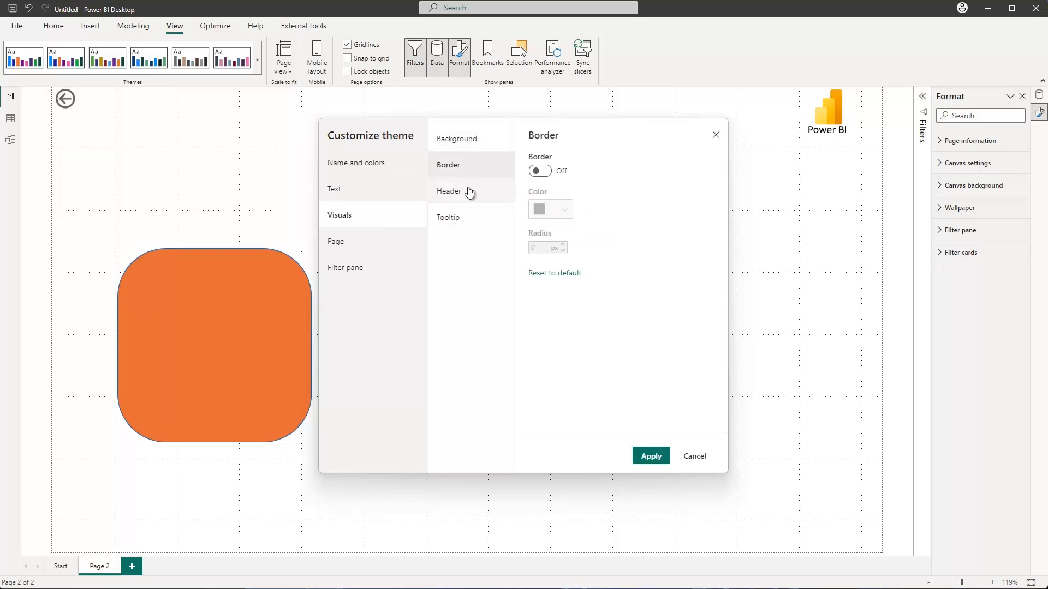
{"action": "left_click", "coordinate": [471, 193]}
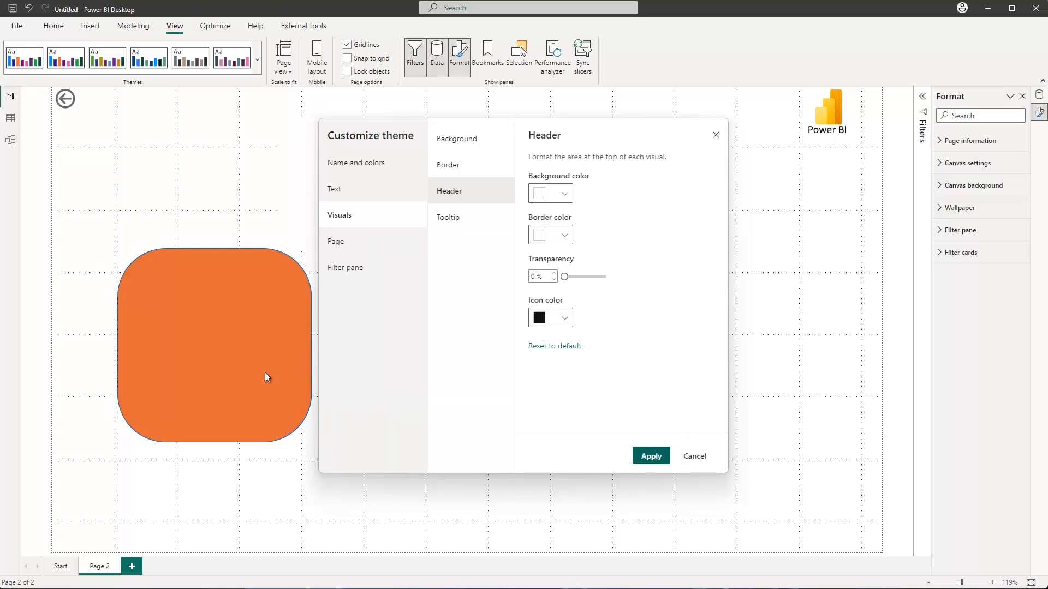
{"action": "left_click", "coordinate": [716, 135]}
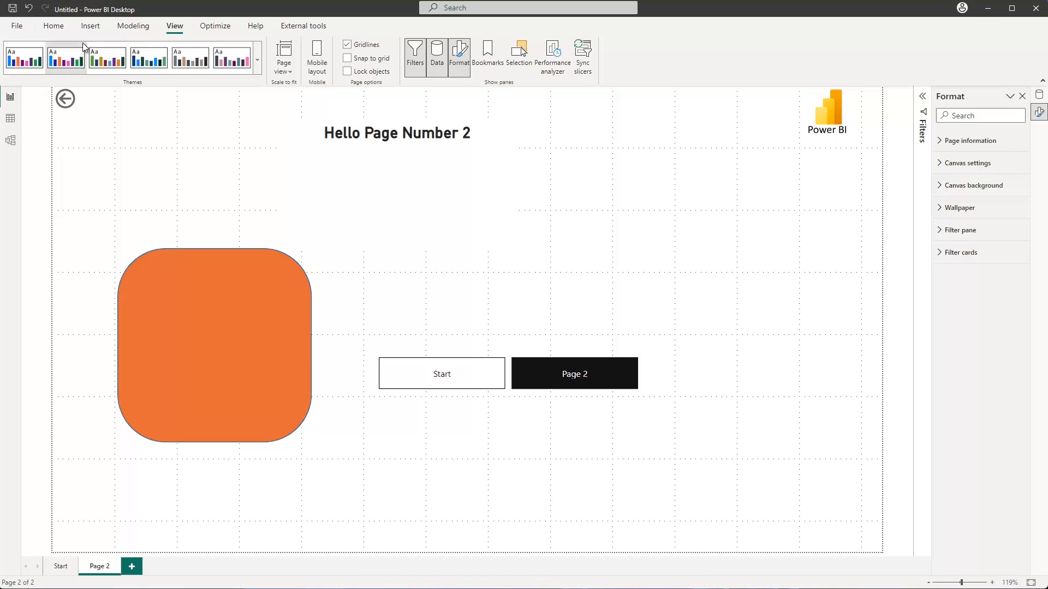
Review the theme saving and browsing options and look into the theme file browser without importing a theme
{"action": "left_click", "coordinate": [257, 60]}
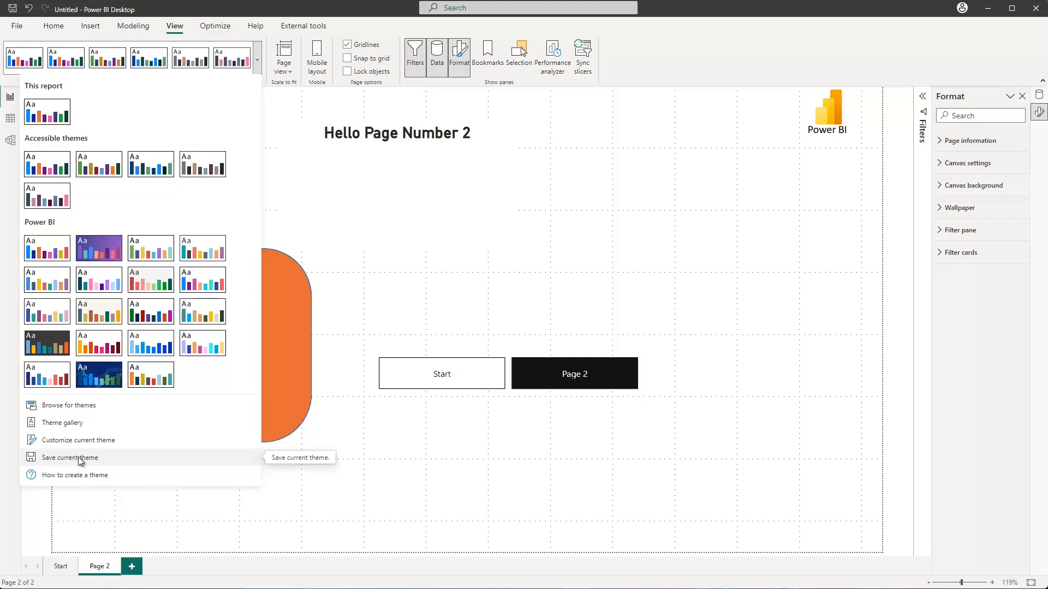
{"action": "left_click", "coordinate": [87, 409]}
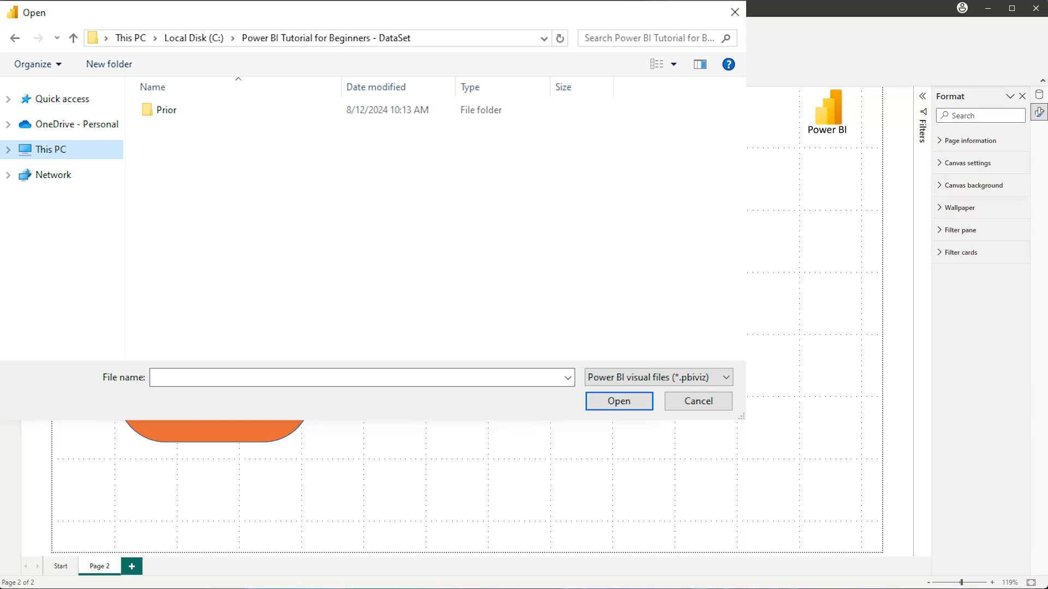
{"action": "key", "text": "Escape"}
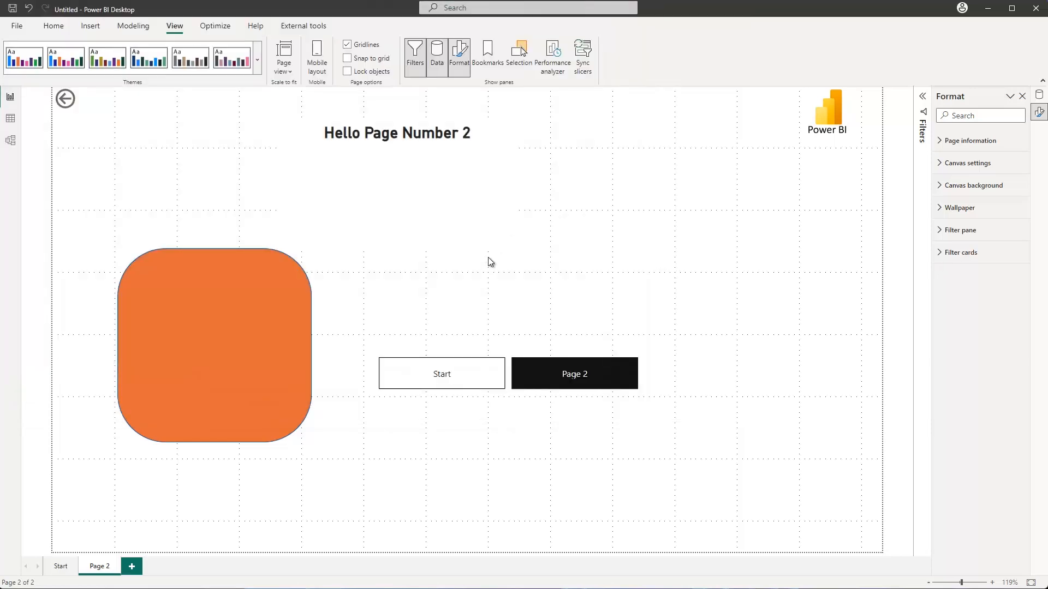
{"action": "left_click", "coordinate": [258, 61]}
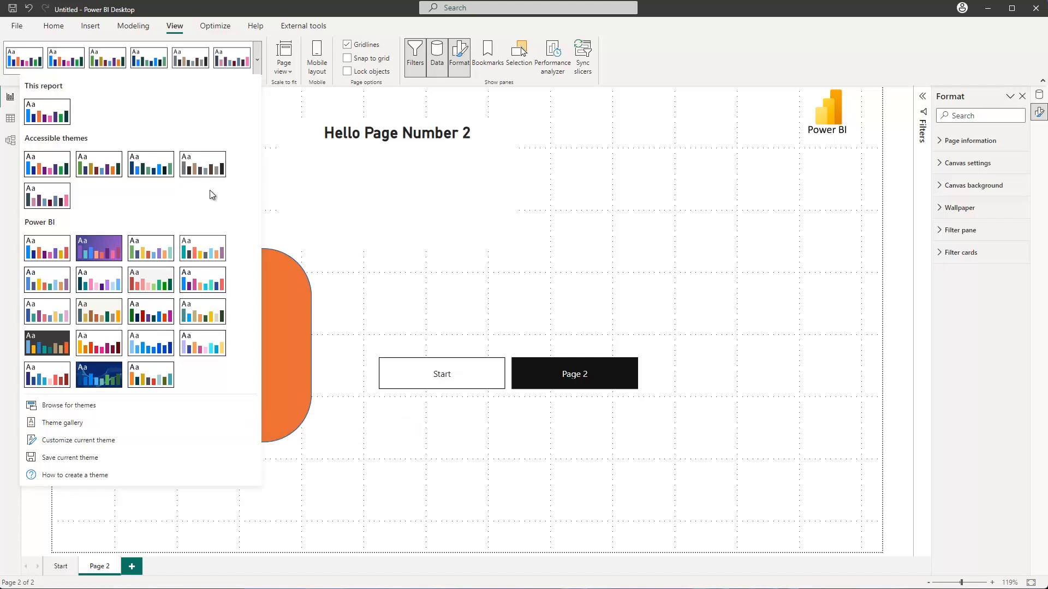
{"action": "left_click", "coordinate": [629, 175]}
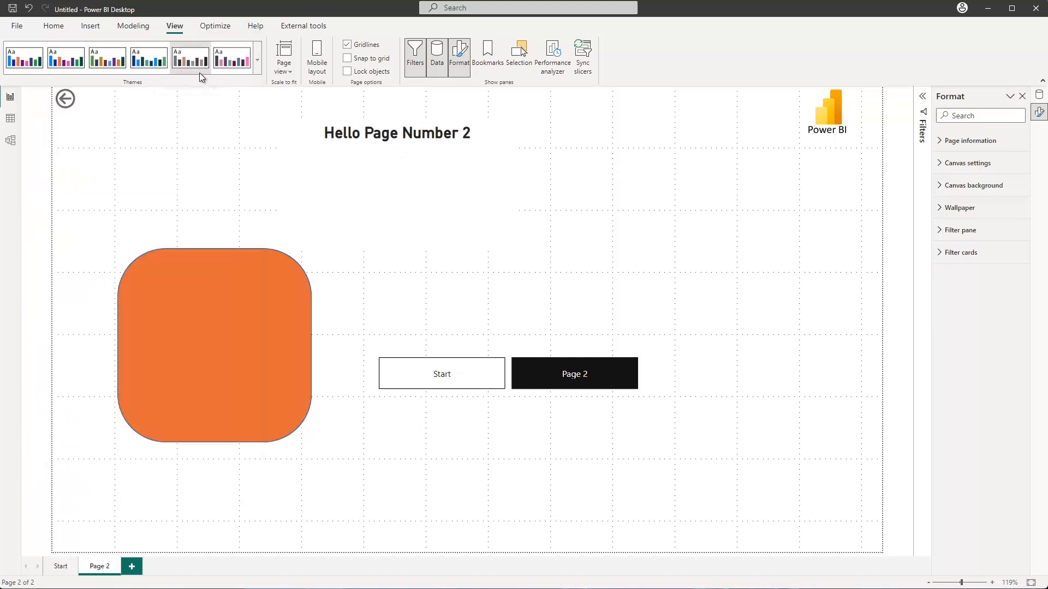
Try the Fit to width page view on Page 2 and return the page to Fit to page
{"action": "left_click", "coordinate": [291, 73]}
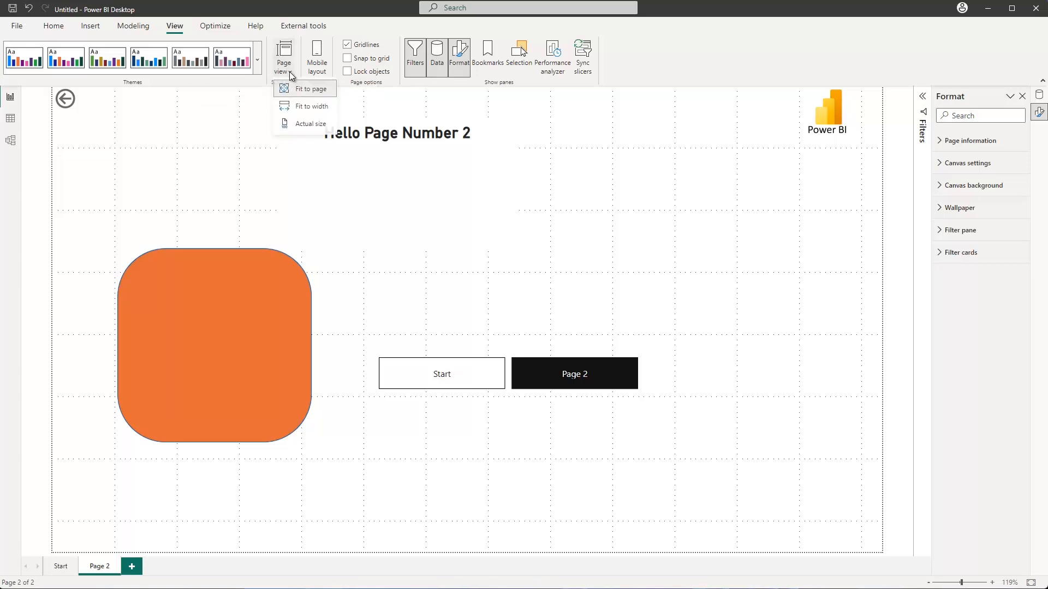
{"action": "left_click", "coordinate": [313, 108]}
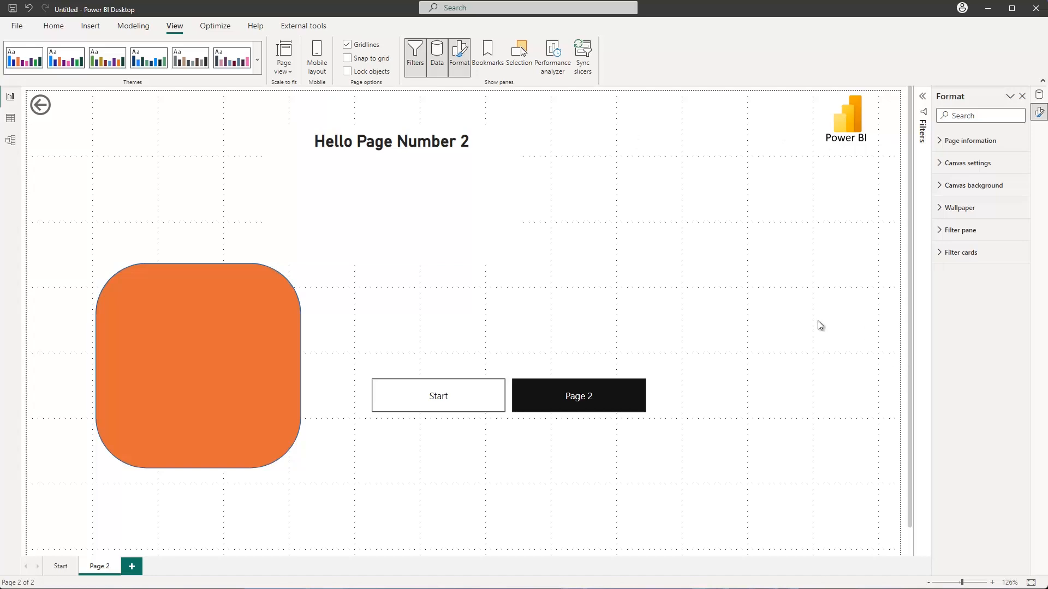
{"action": "left_click", "coordinate": [285, 68]}
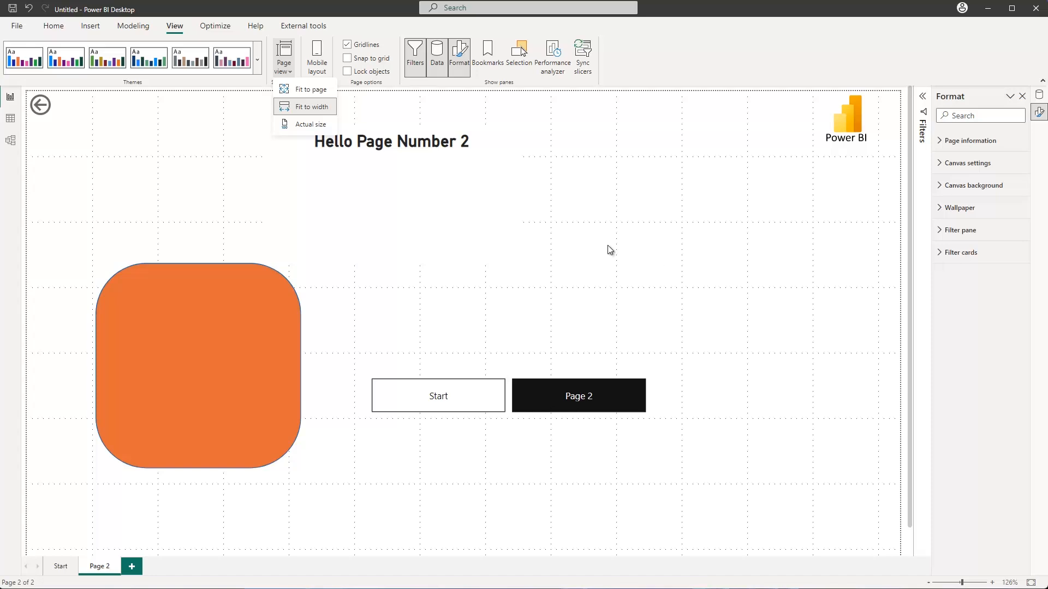
{"action": "left_click", "coordinate": [679, 187]}
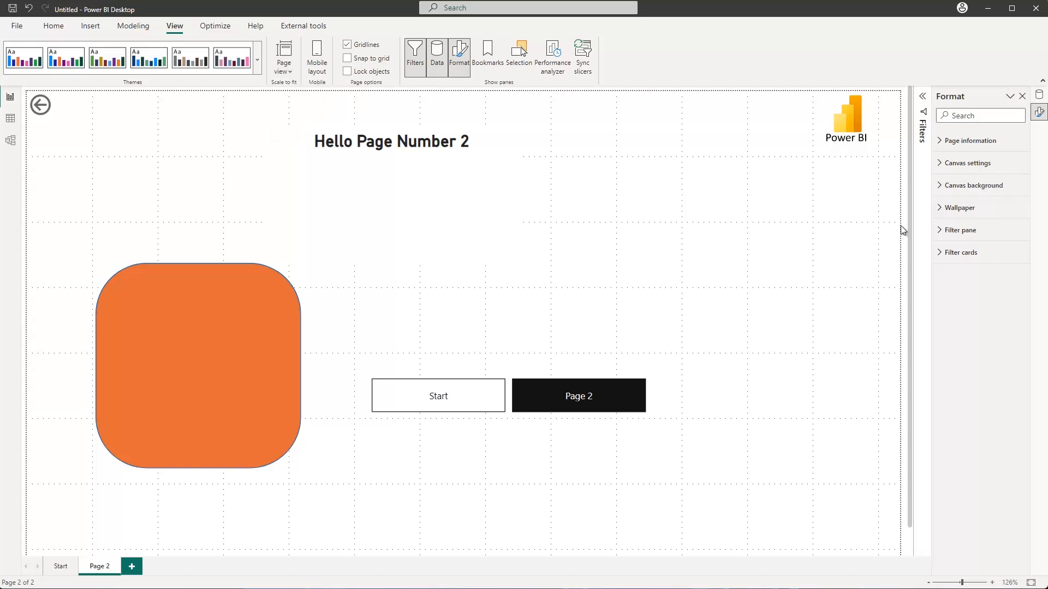
{"action": "scroll", "coordinate": [807, 228], "scroll_direction": "down", "scroll_amount": 1}
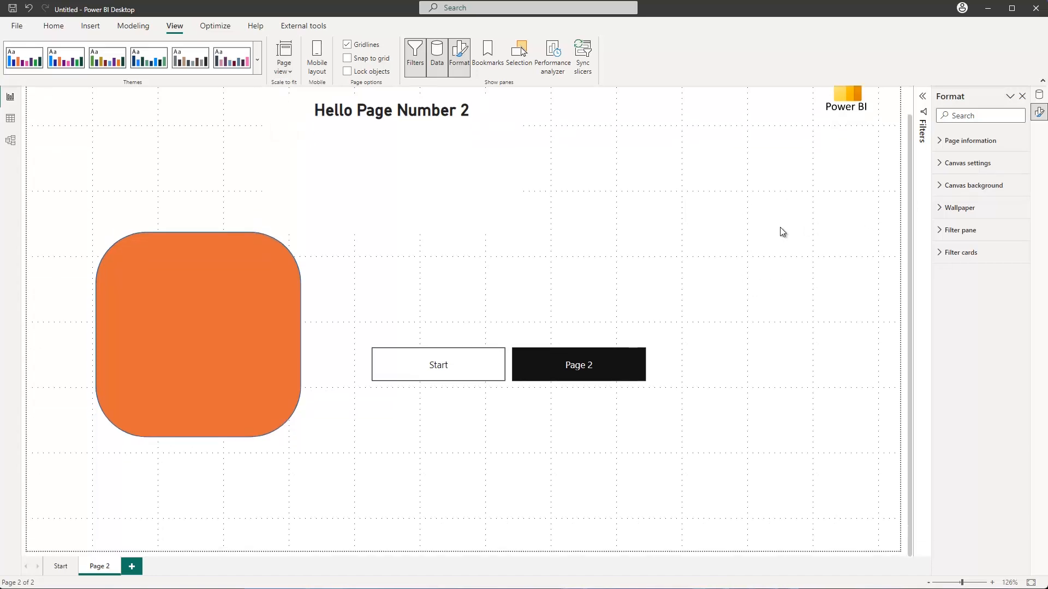
{"action": "scroll", "coordinate": [782, 231], "scroll_direction": "up", "scroll_amount": 1}
{"action": "left_click", "coordinate": [293, 76]}
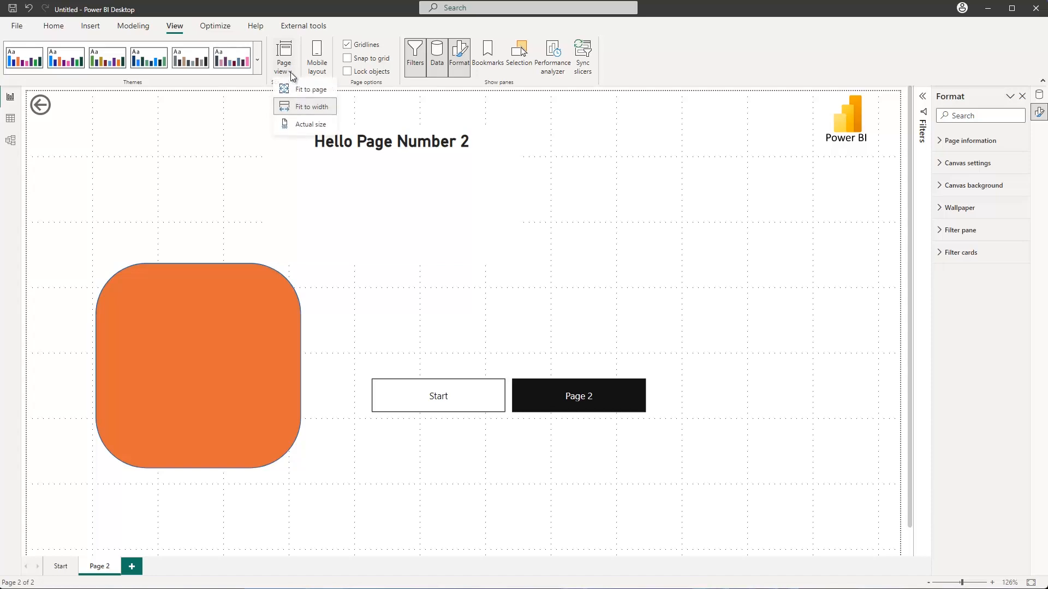
{"action": "left_click", "coordinate": [301, 90]}
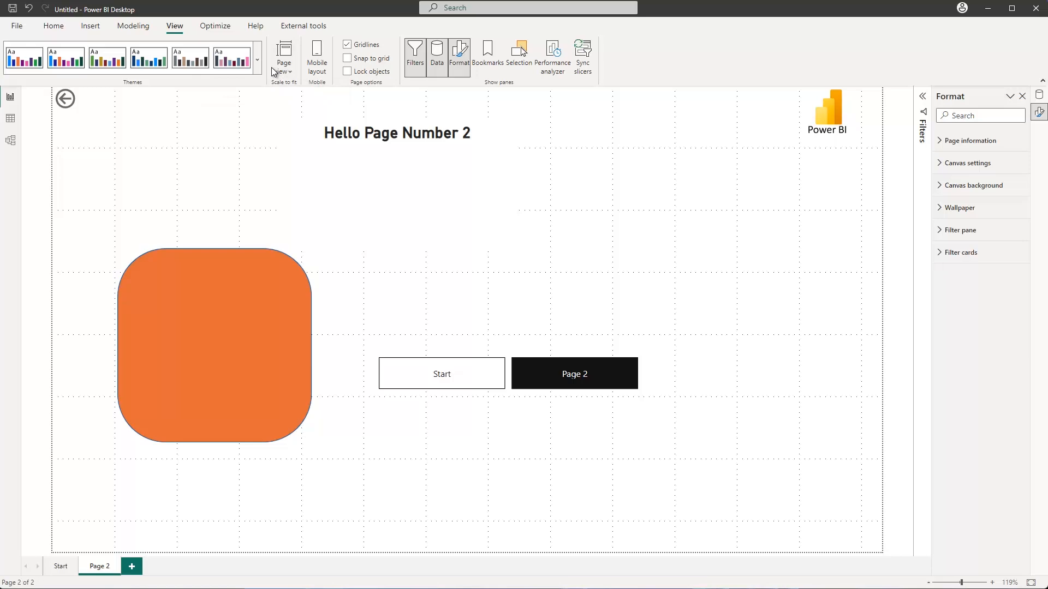
Switch Page 2 to the mobile layout, place the Power BI image at the canvas top and enlarge it to full width
{"action": "left_click", "coordinate": [318, 57]}
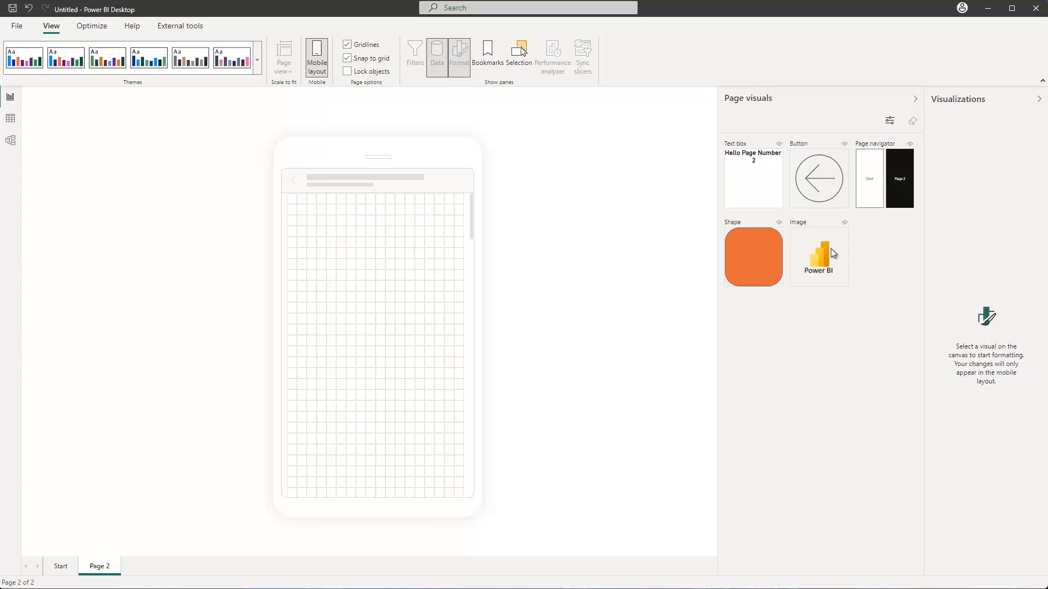
{"action": "left_click_drag", "start_coordinate": [831, 249], "coordinate": [325, 219]}
{"action": "left_click_drag", "start_coordinate": [345, 260], "coordinate": [473, 281]}
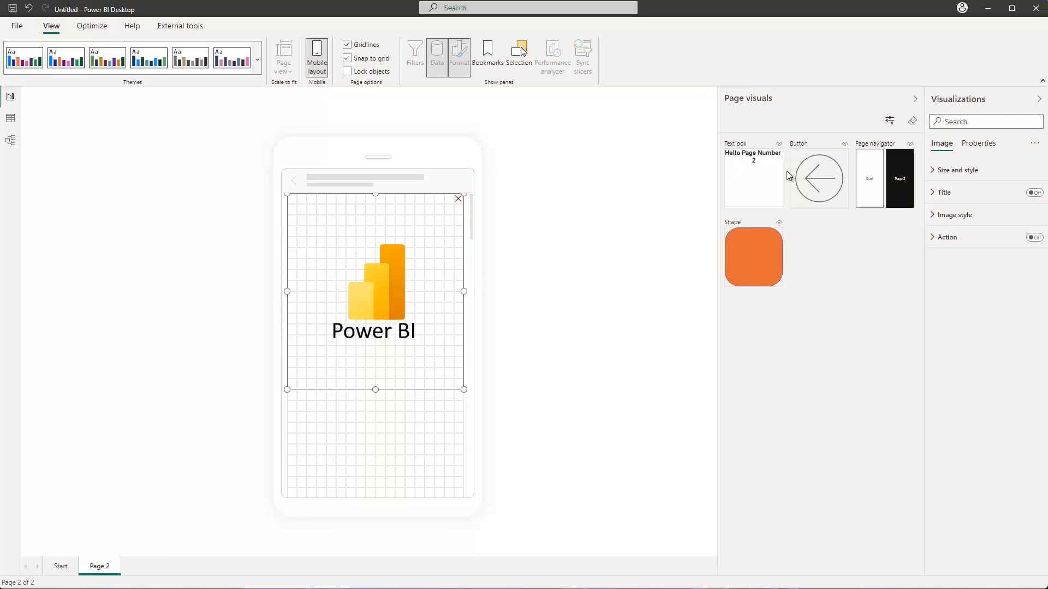
Place the orange shape below the Power BI image on the mobile canvas and stretch it to the full canvas width
{"action": "left_click_drag", "start_coordinate": [751, 249], "coordinate": [312, 416]}
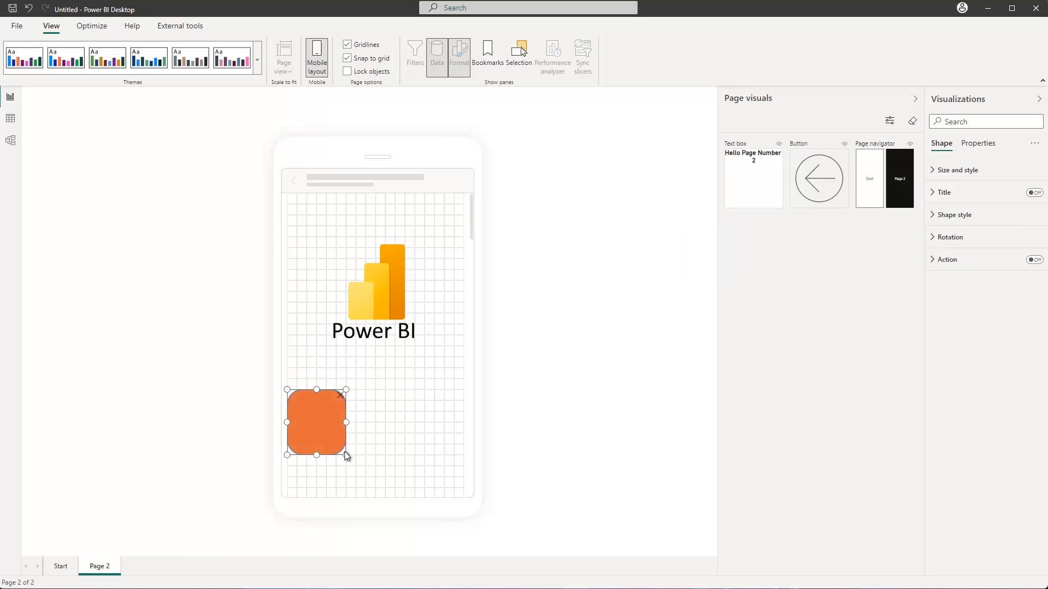
{"action": "left_click_drag", "start_coordinate": [344, 451], "coordinate": [486, 477]}
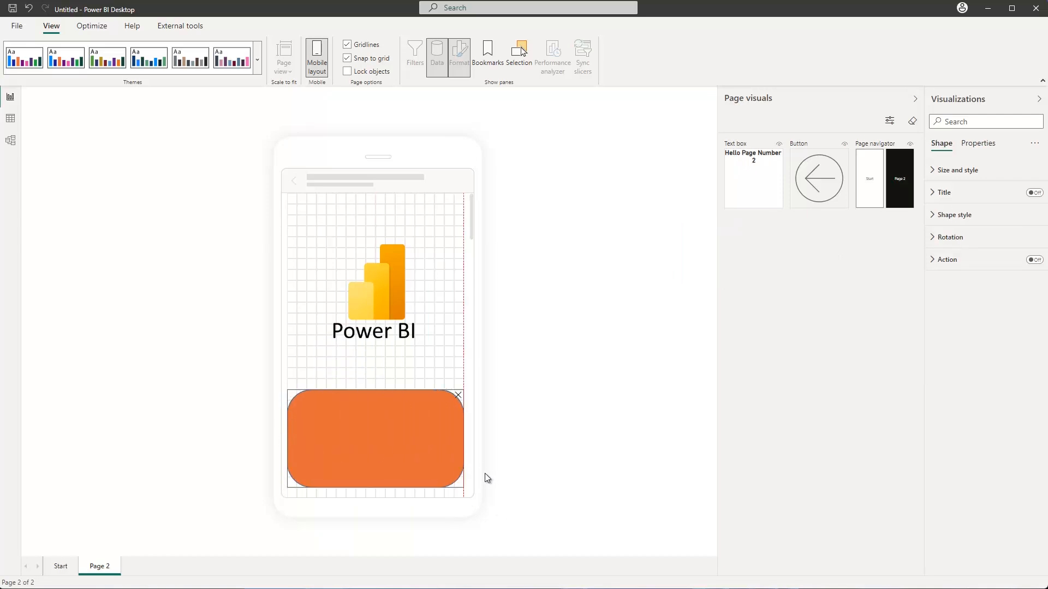
{"action": "scroll", "coordinate": [447, 270], "scroll_direction": "down", "scroll_amount": 3}
{"action": "scroll", "coordinate": [448, 269], "scroll_direction": "down", "scroll_amount": 2}
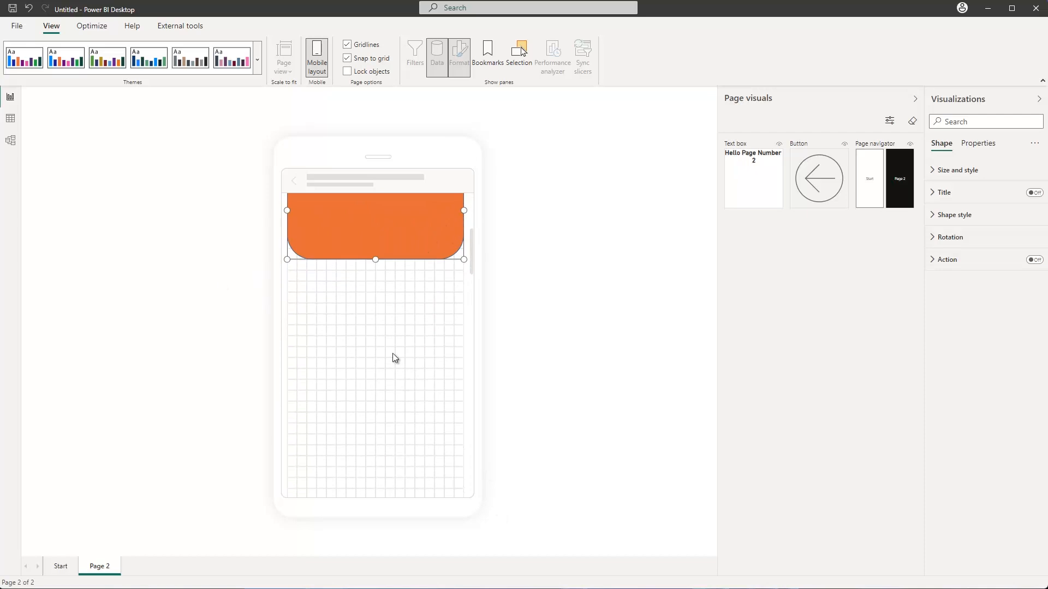
{"action": "scroll", "coordinate": [370, 350], "scroll_direction": "up", "scroll_amount": 5}
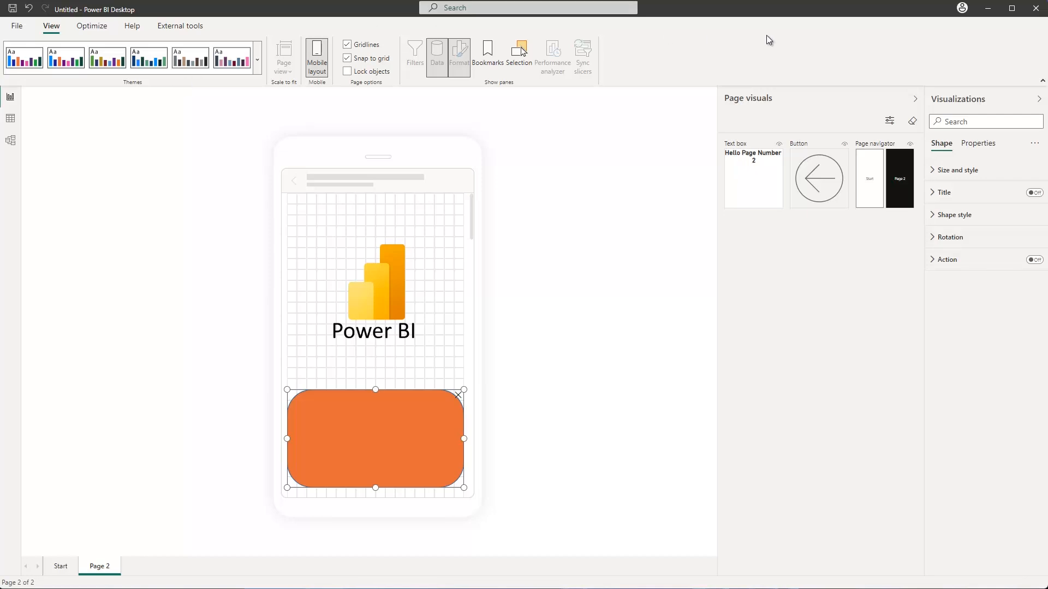
Remove all visualizations from the mobile canvas and return to the desktop layout
{"action": "left_click", "coordinate": [911, 121]}
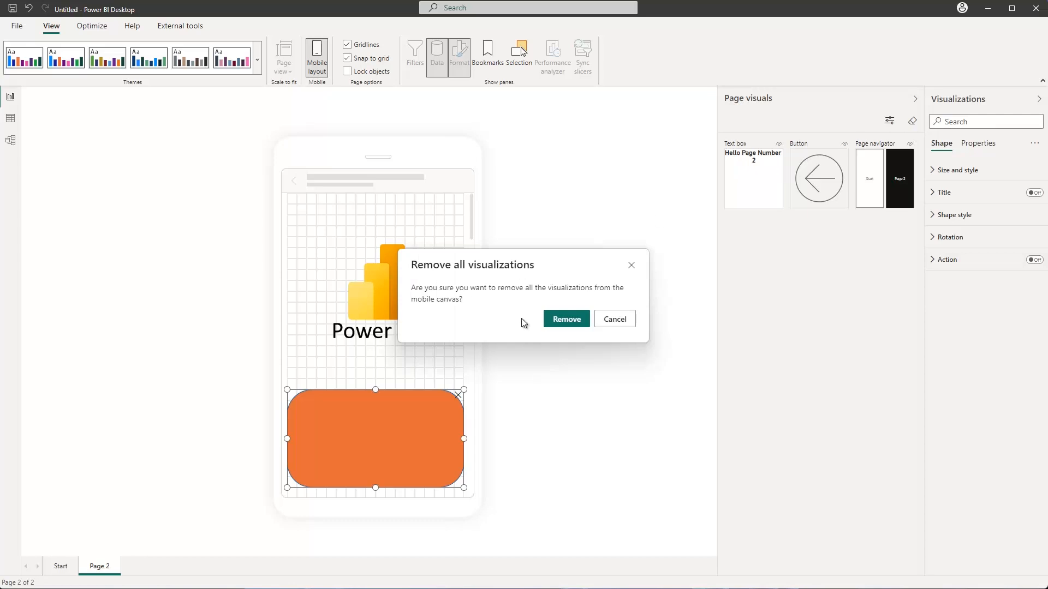
{"action": "left_click", "coordinate": [564, 321]}
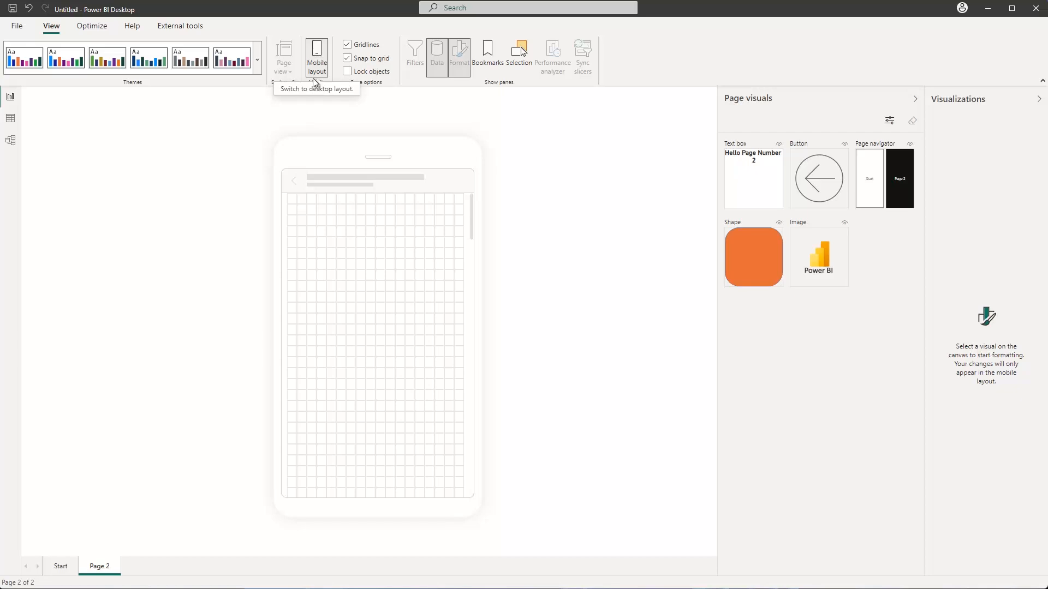
{"action": "left_click", "coordinate": [319, 63]}
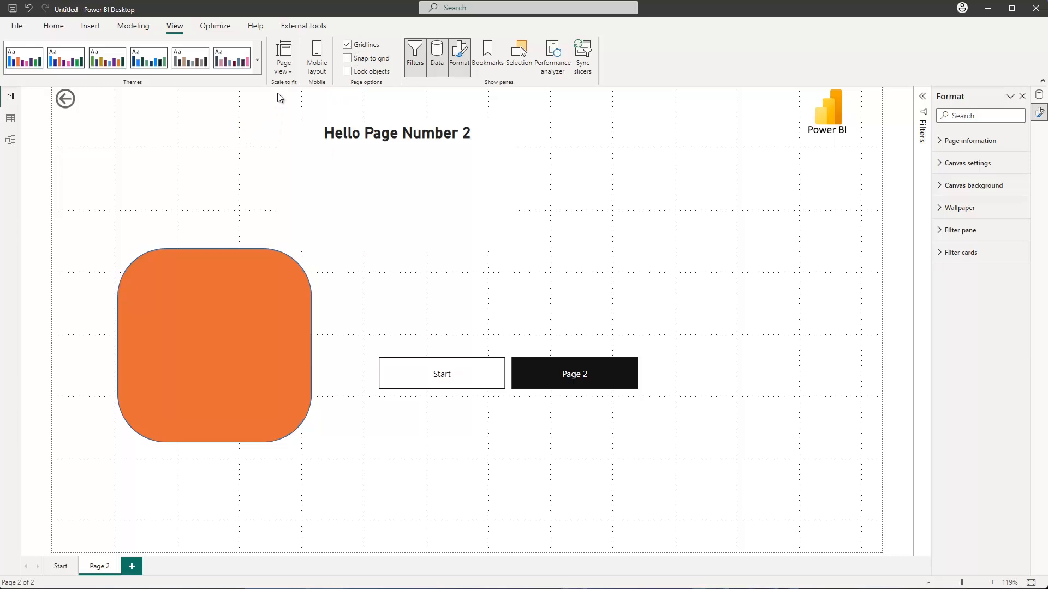
Turn on Snap to grid and move the orange shape slightly down and to the left on Page 2
{"action": "left_click", "coordinate": [348, 59]}
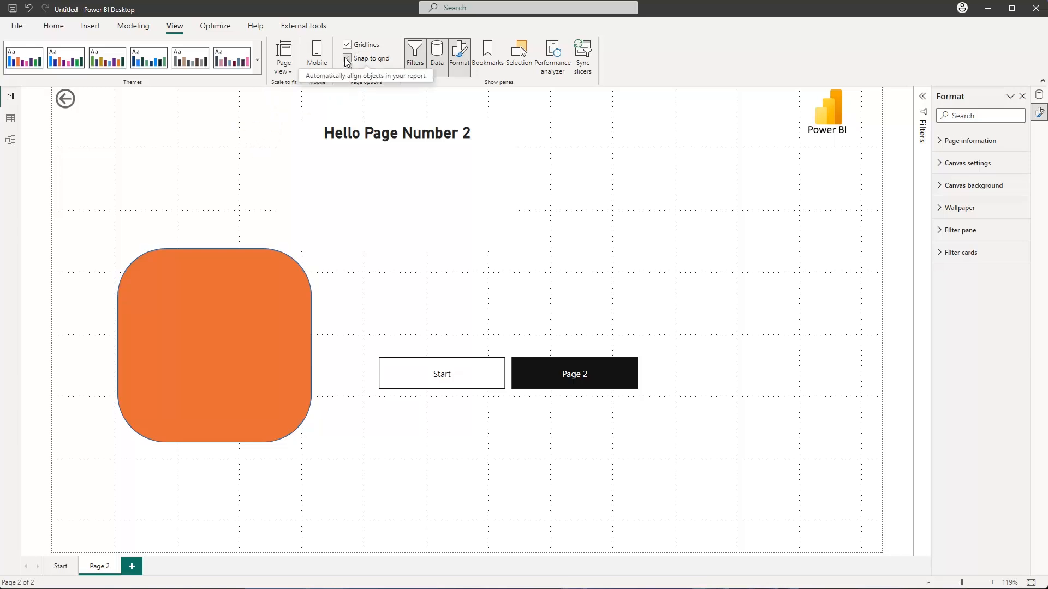
{"action": "left_click_drag", "start_coordinate": [260, 287], "coordinate": [237, 308]}
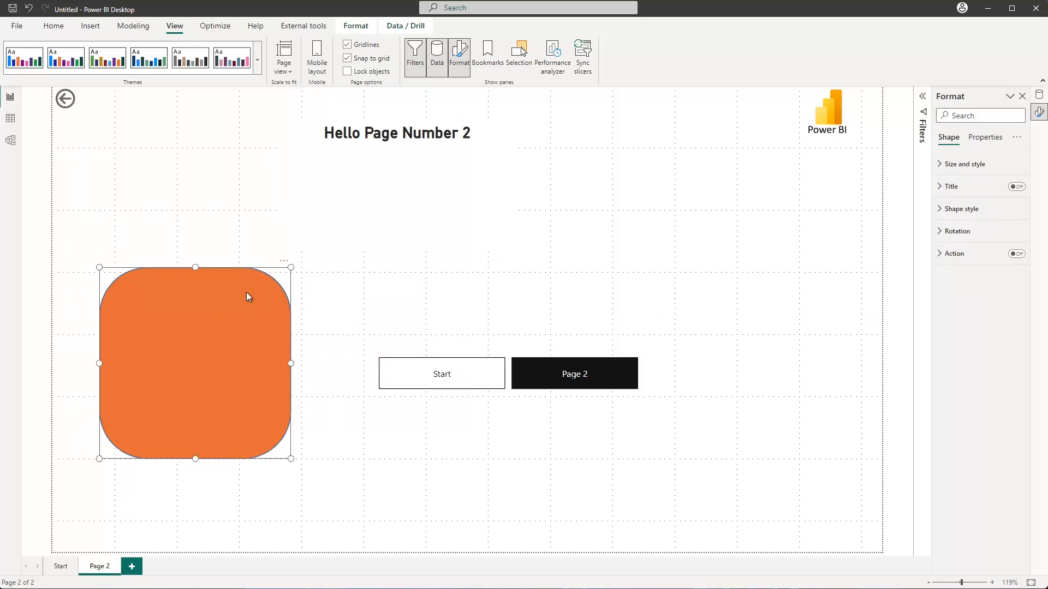
Try Lock objects and switch it off again, and move the orange shape slightly up and to the left
{"action": "left_click", "coordinate": [347, 72]}
{"action": "left_click", "coordinate": [347, 72]}
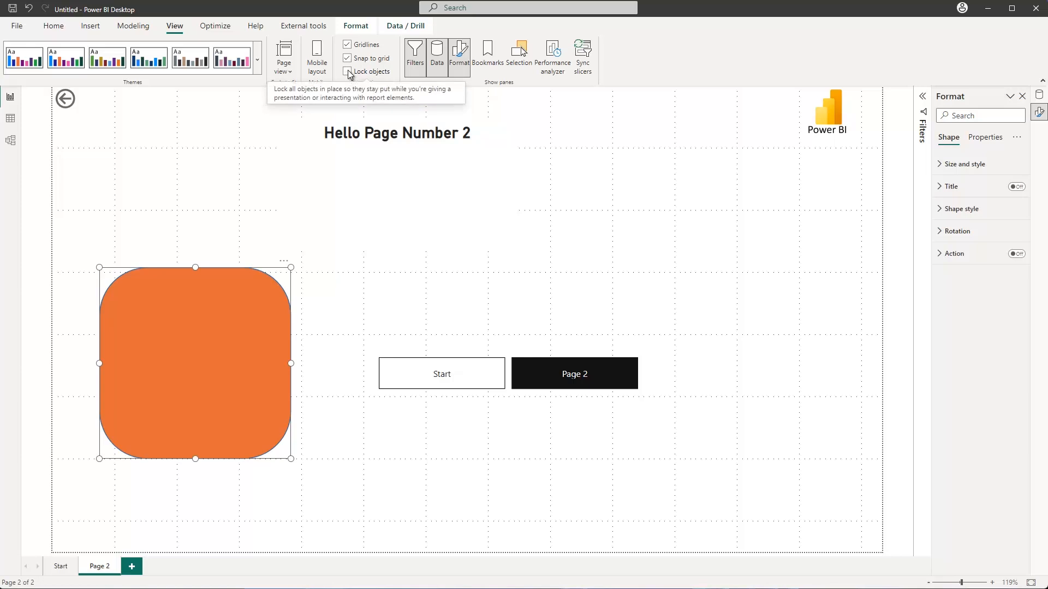
{"action": "left_click", "coordinate": [531, 169]}
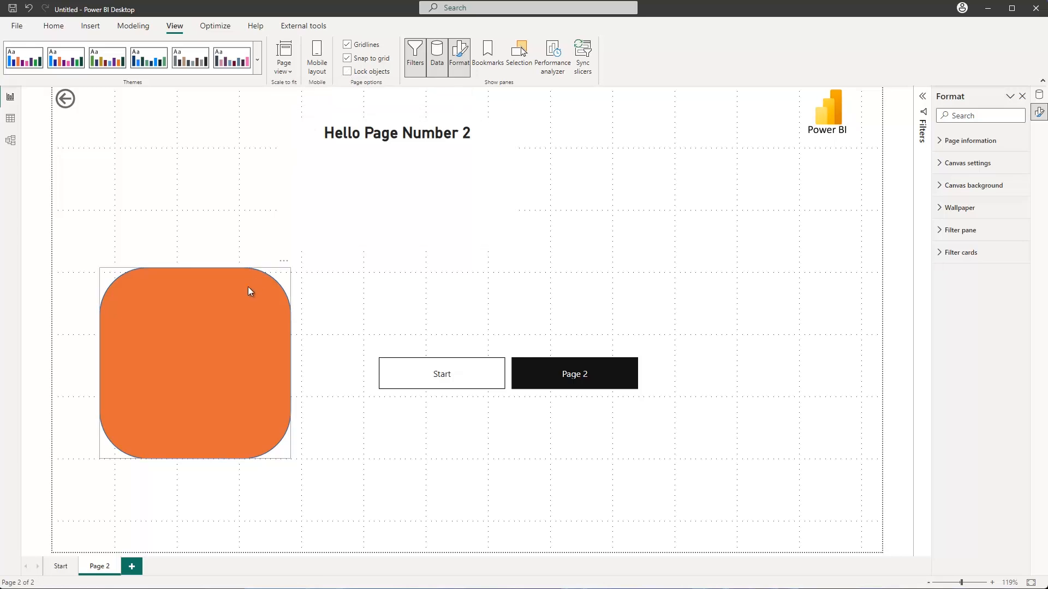
{"action": "mouse_move", "coordinate": [248, 286]}
{"action": "left_mouse_down"}
{"action": "mouse_move", "coordinate": [252, 256]}
{"action": "mouse_move", "coordinate": [240, 280]}
{"action": "left_mouse_up"}
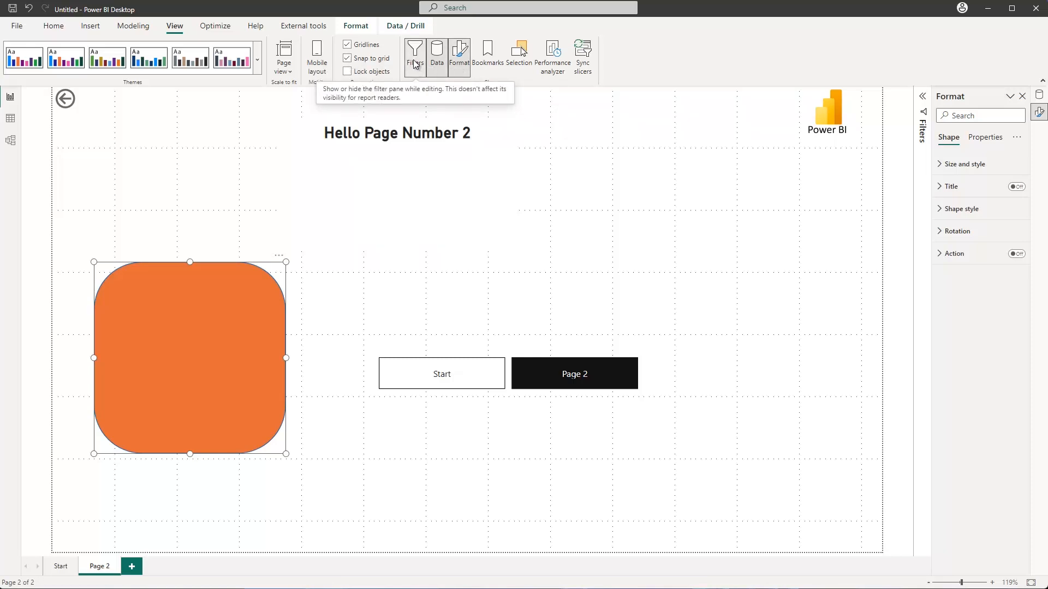
Expand the Filters pane, hide it and show it again, and switch to the Data pane
{"action": "left_click", "coordinate": [923, 99]}
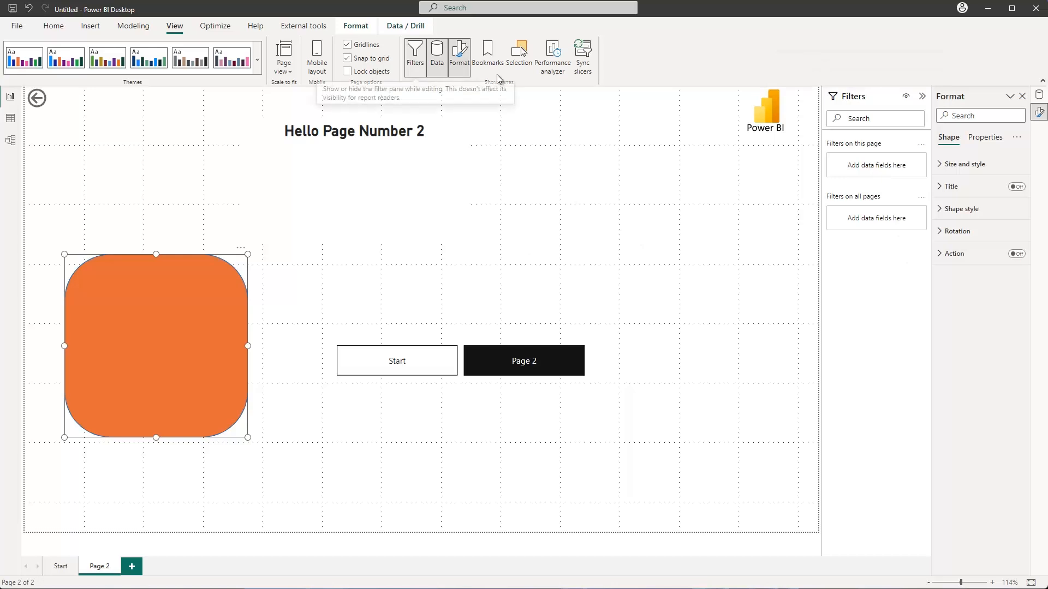
{"action": "left_click", "coordinate": [415, 55]}
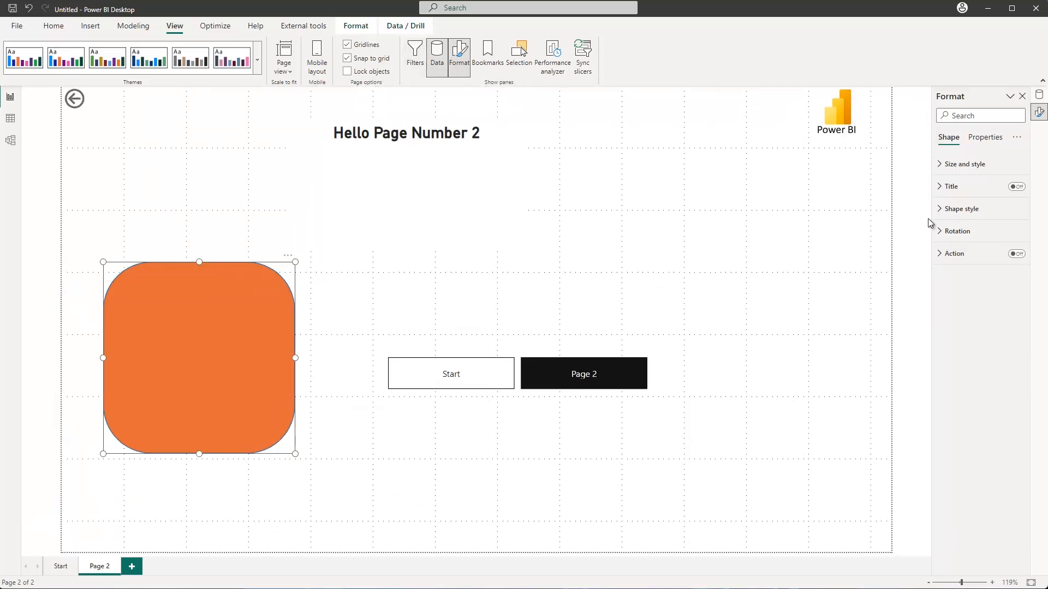
{"action": "left_click", "coordinate": [414, 65]}
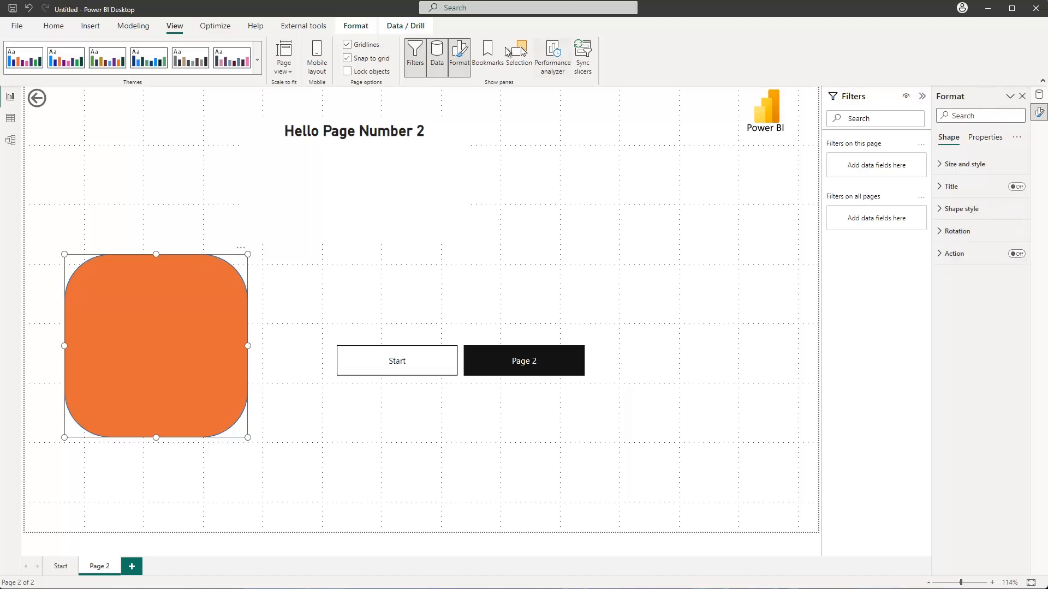
{"action": "left_click", "coordinate": [1040, 96]}
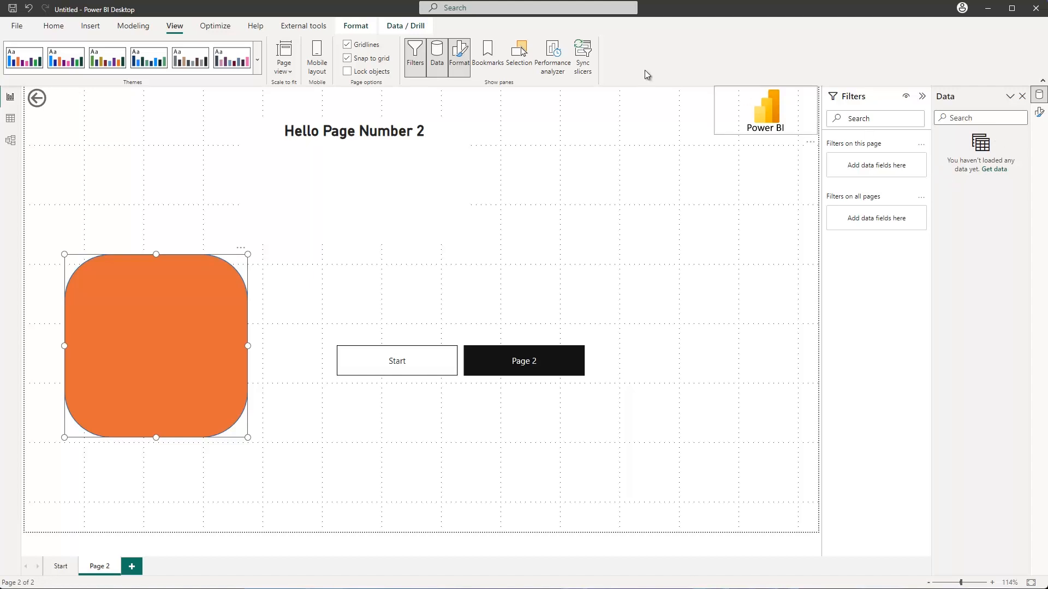
Show the Bookmarks, Selection, Performance analyzer and Sync slicers panes one after another
{"action": "left_click", "coordinate": [486, 61]}
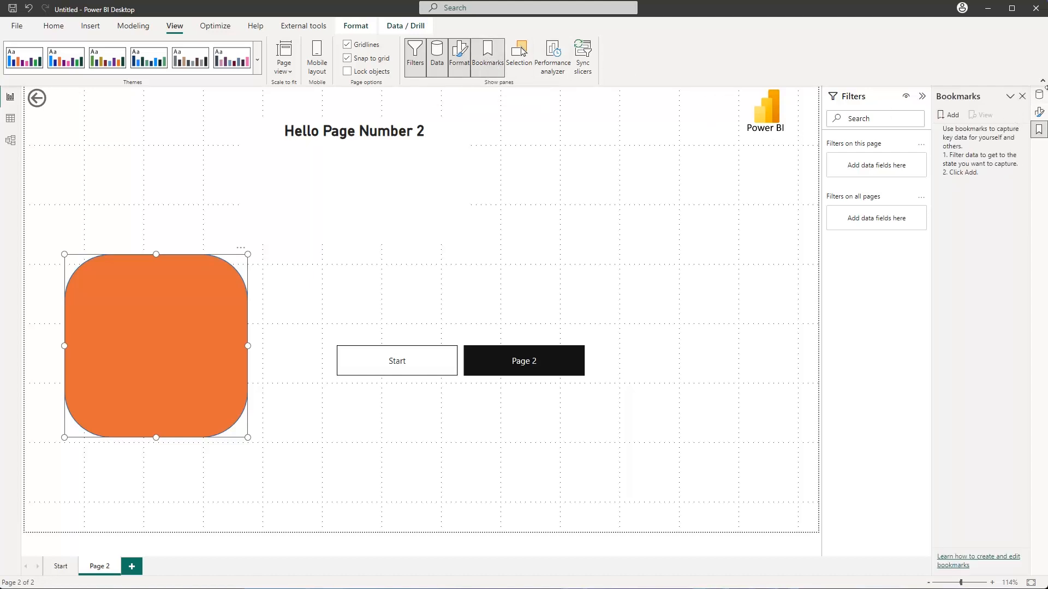
{"action": "left_click", "coordinate": [515, 64]}
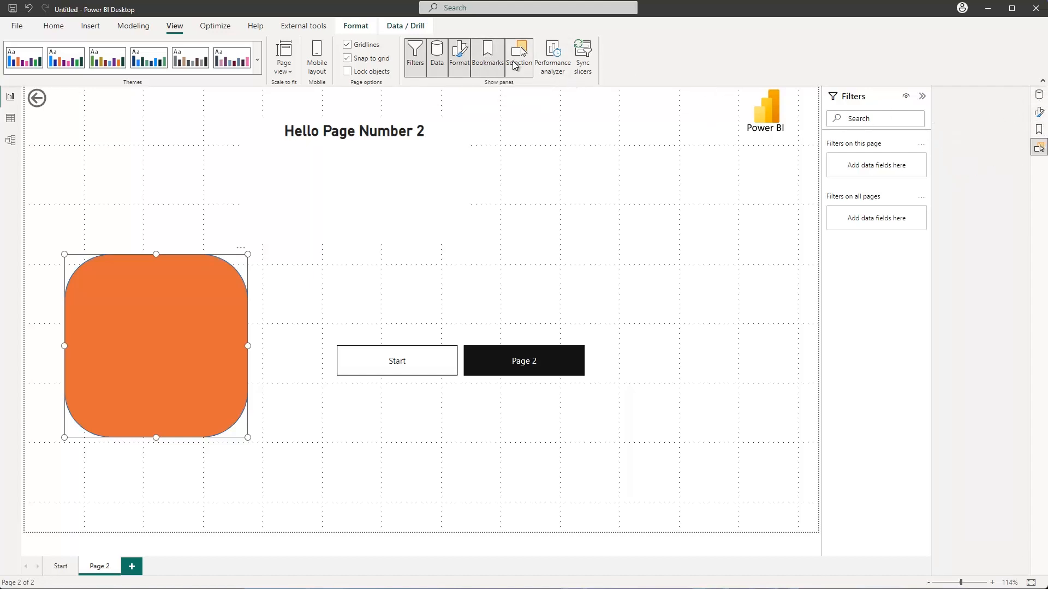
{"action": "left_click", "coordinate": [551, 64]}
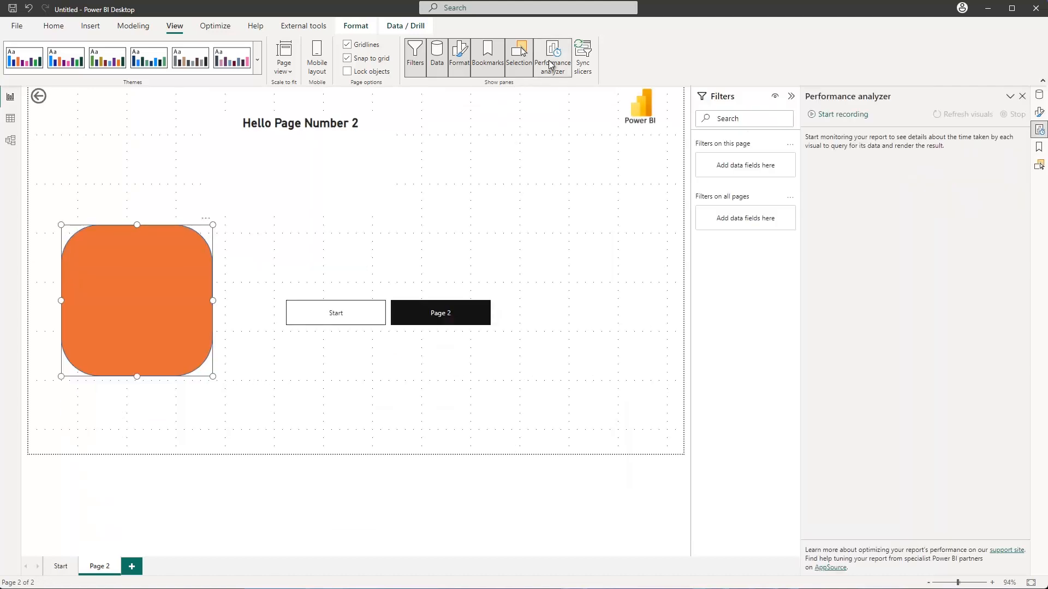
{"action": "left_click", "coordinate": [583, 60]}
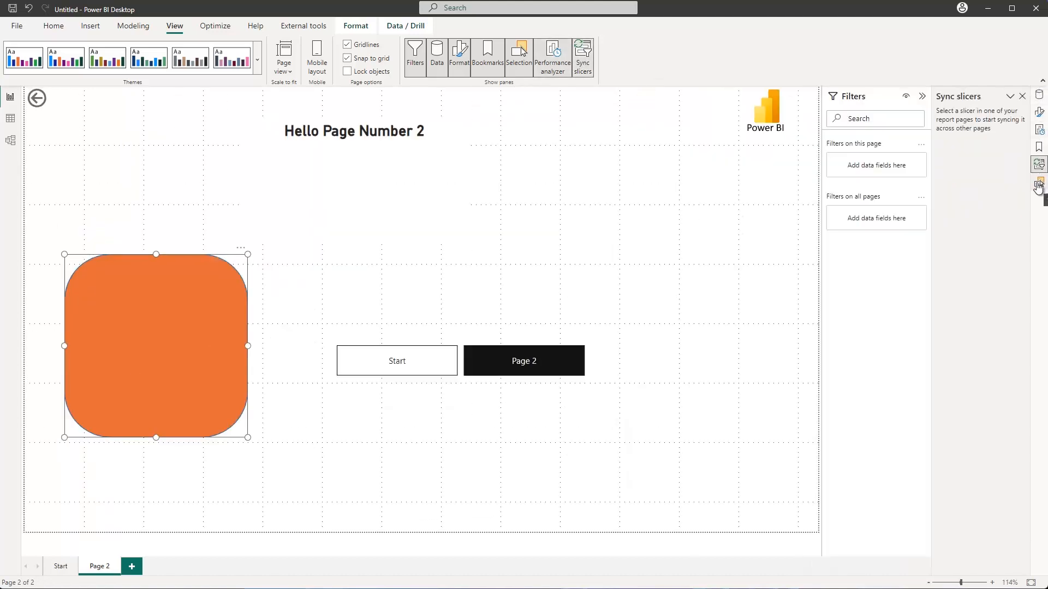
Switch to the Format pane, close it and show it again
{"action": "left_click", "coordinate": [1040, 113]}
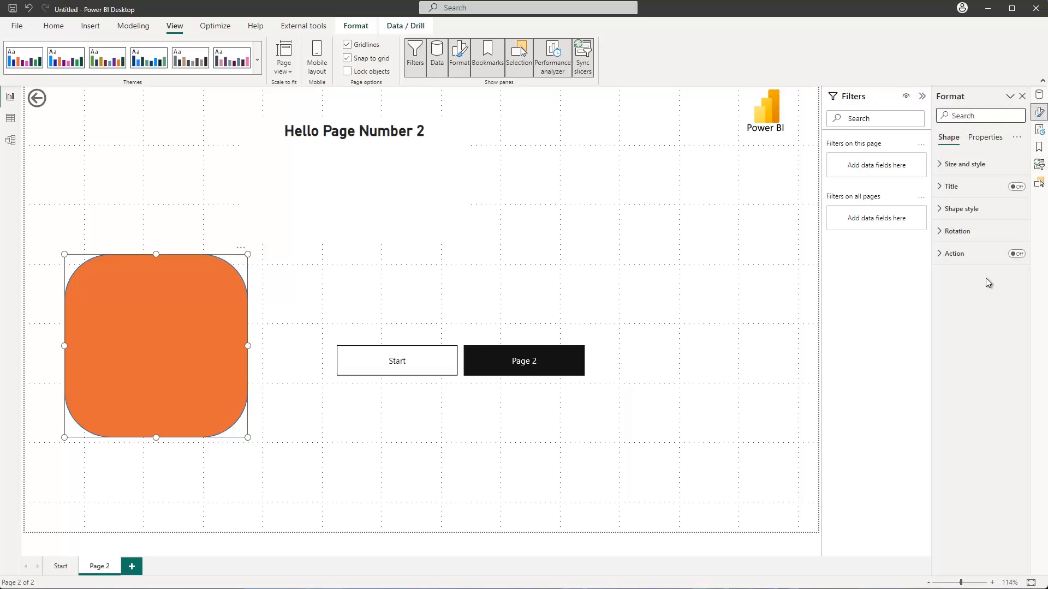
{"action": "left_click", "coordinate": [1022, 97]}
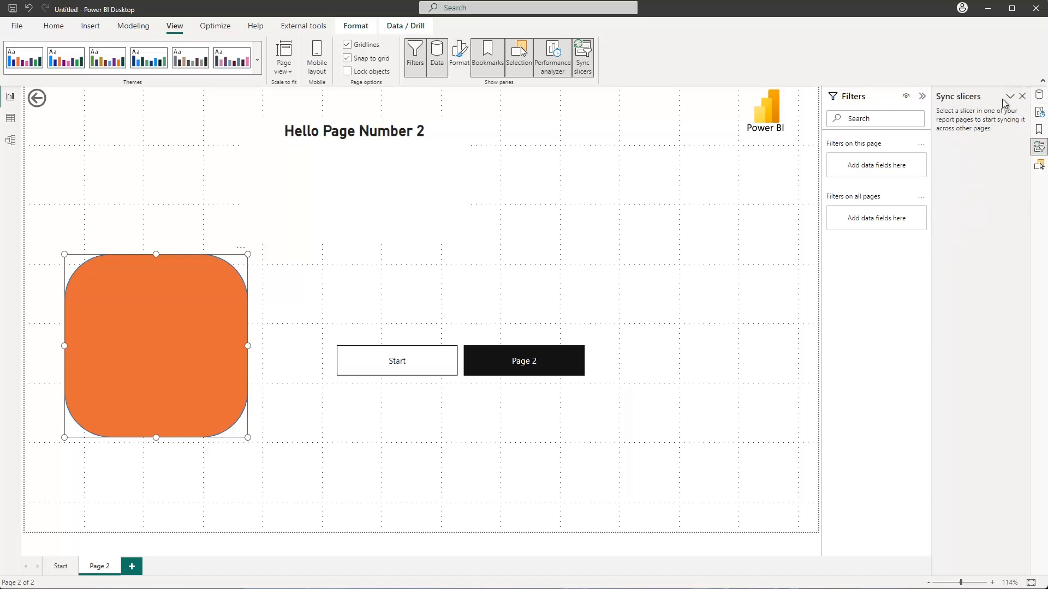
{"action": "left_click", "coordinate": [458, 68]}
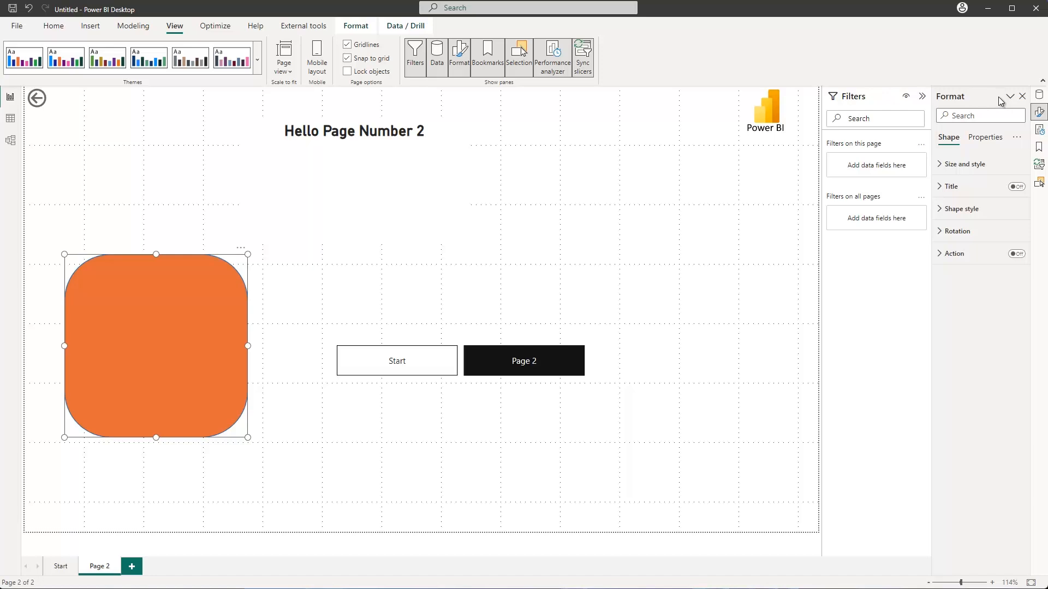
Switch to the Data pane and open Format in a new pane beside it
{"action": "left_click", "coordinate": [1038, 98]}
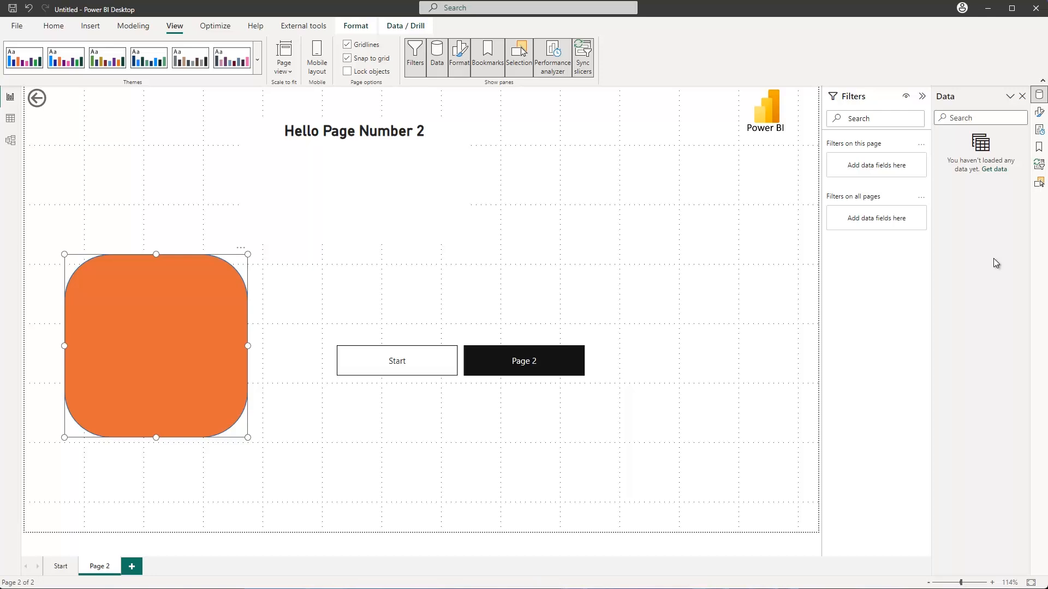
{"action": "right_click", "coordinate": [1040, 121]}
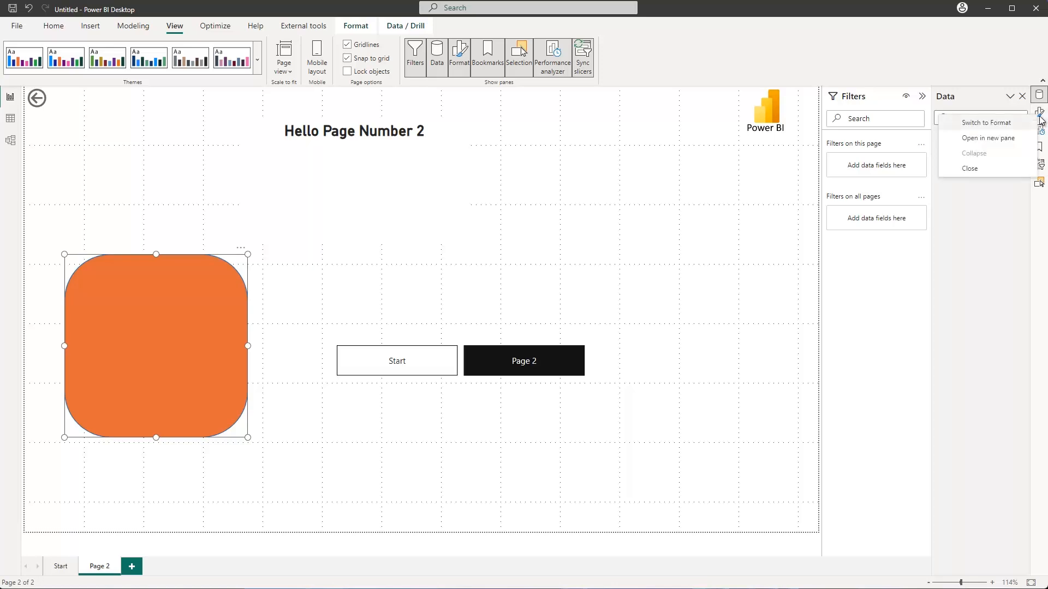
{"action": "left_click", "coordinate": [996, 143]}
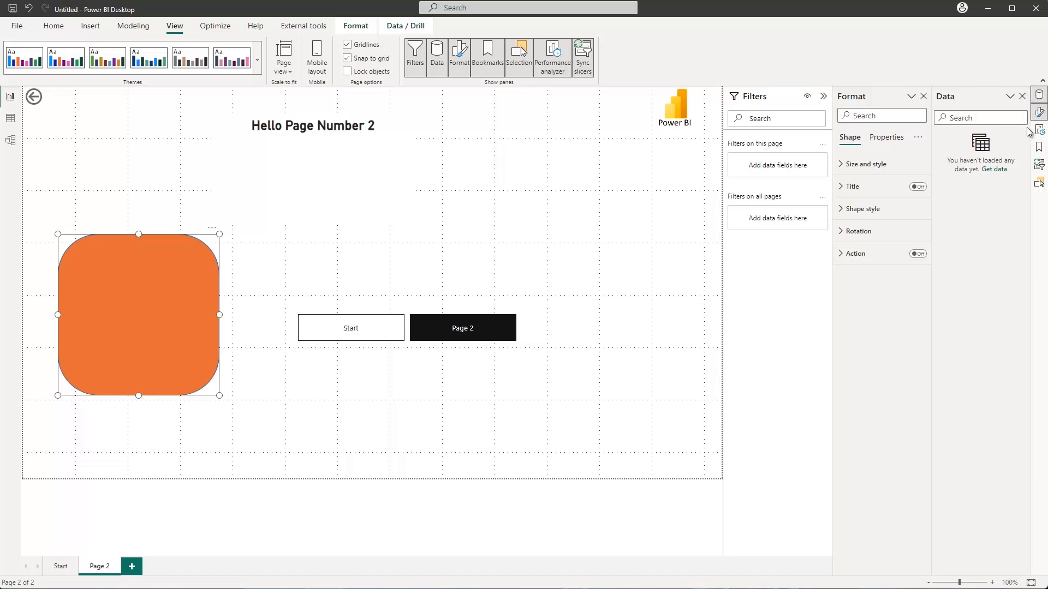
Switch to the Bookmarks pane and open Format and Data as new panes alongside it
{"action": "left_click", "coordinate": [1039, 144]}
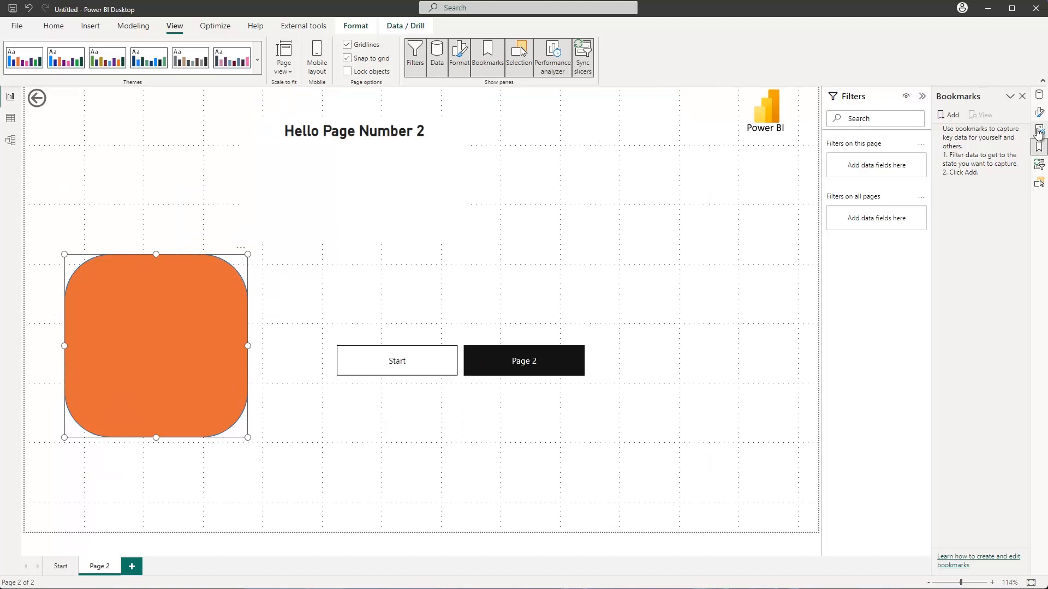
{"action": "right_click", "coordinate": [1031, 153]}
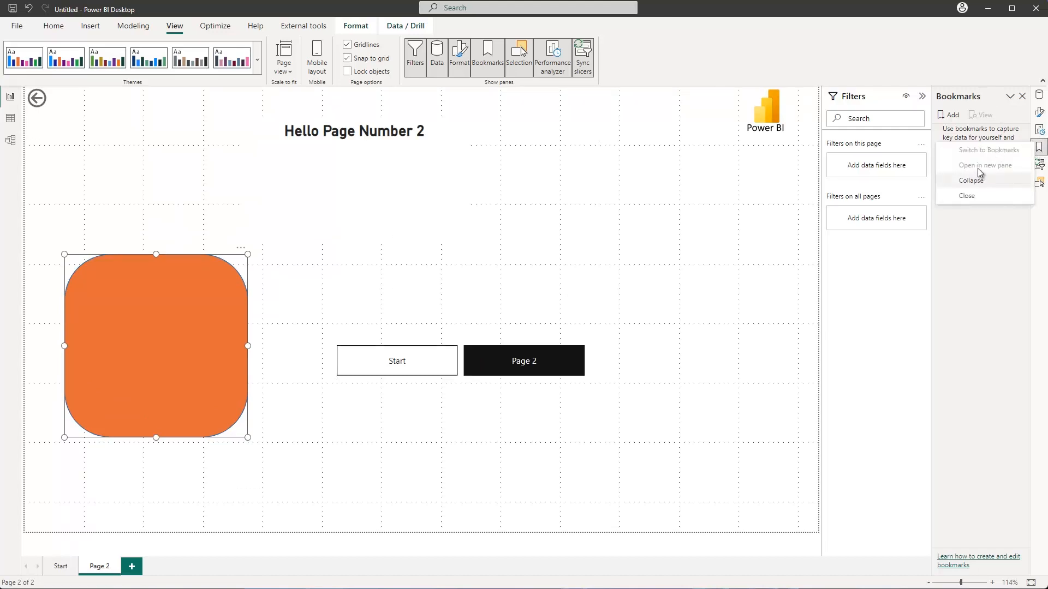
{"action": "right_click", "coordinate": [1039, 113]}
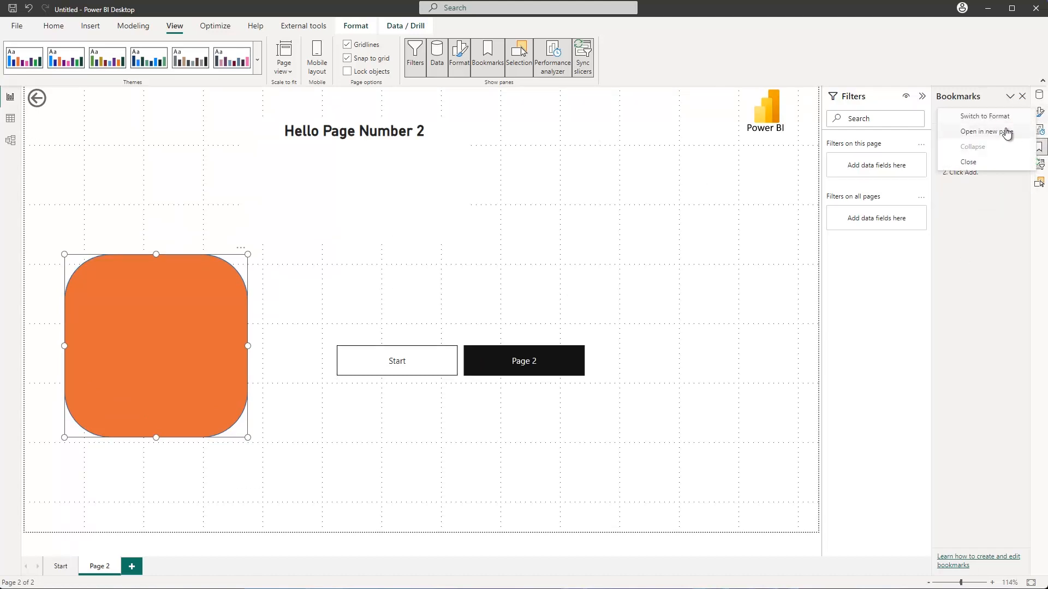
{"action": "left_click", "coordinate": [1003, 133]}
{"action": "right_click", "coordinate": [1038, 96]}
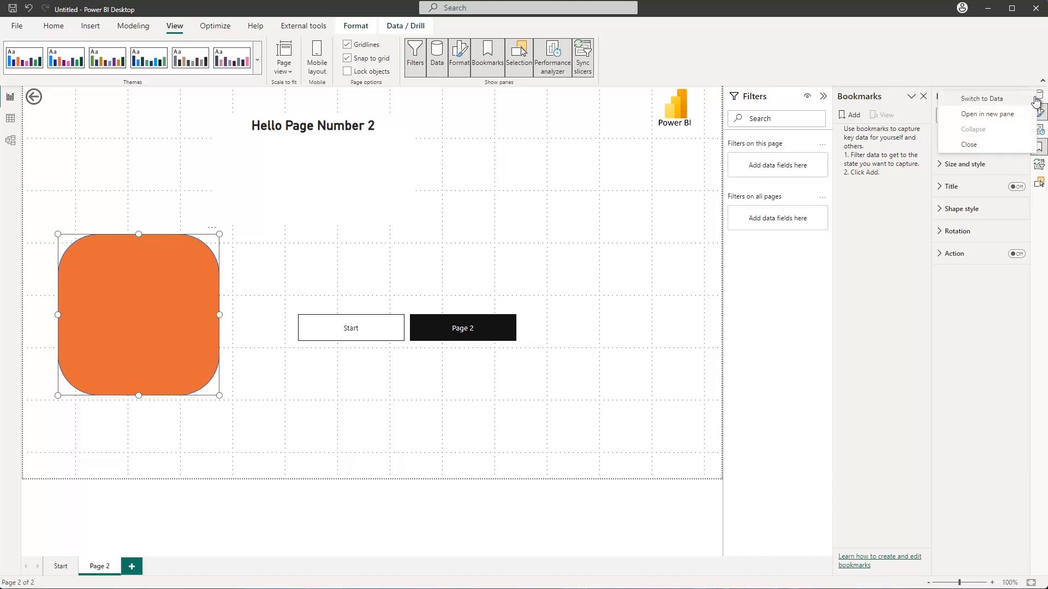
{"action": "left_click", "coordinate": [1005, 113]}
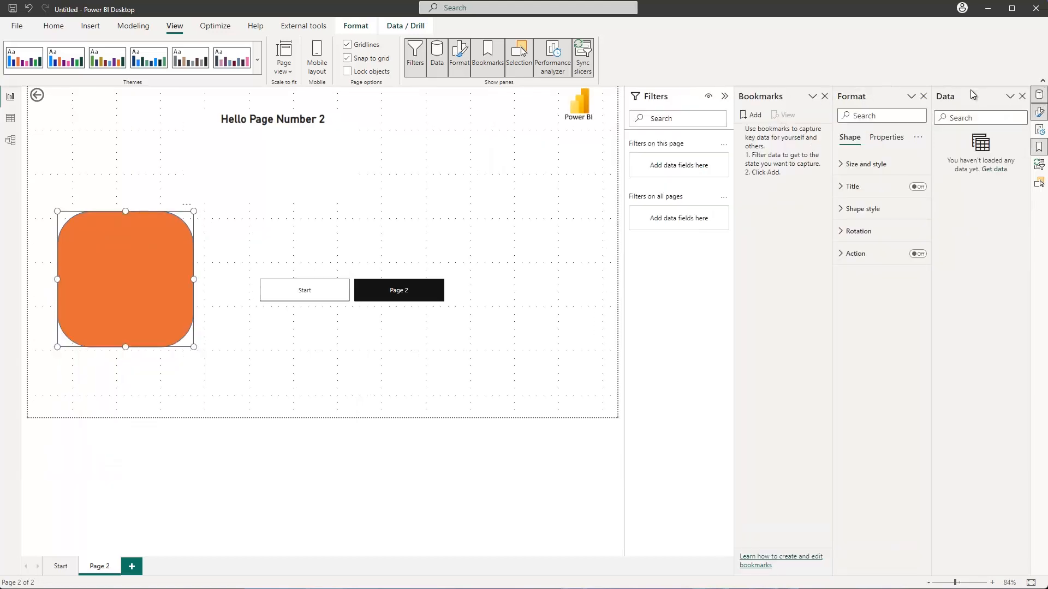
Close the Bookmarks pane, leave Format as the only expanded side pane, and collapse the Filters pane
{"action": "left_click", "coordinate": [1039, 113]}
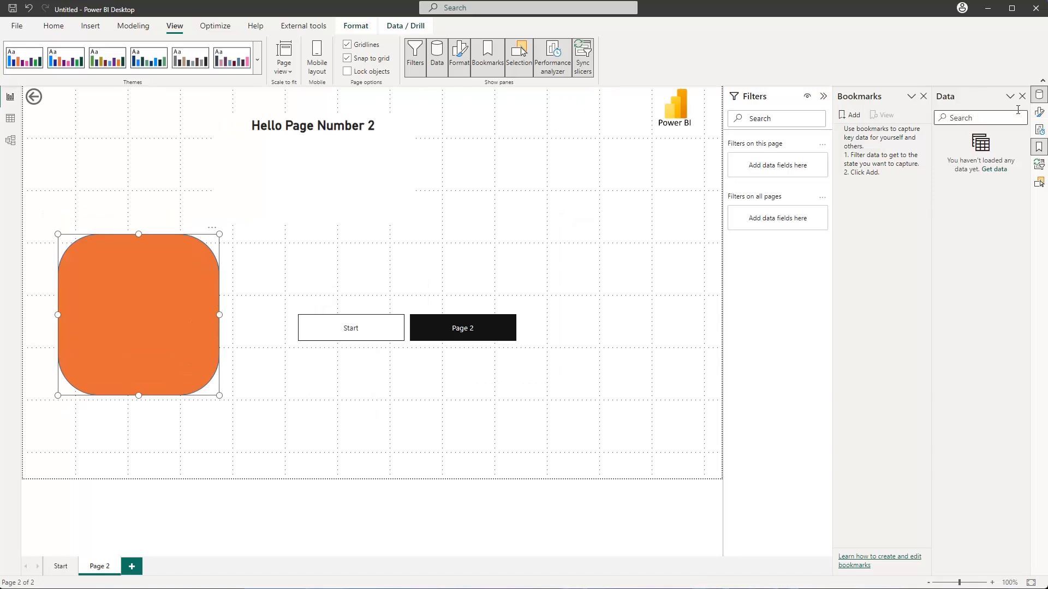
{"action": "left_click", "coordinate": [923, 96]}
{"action": "left_click", "coordinate": [1039, 112]}
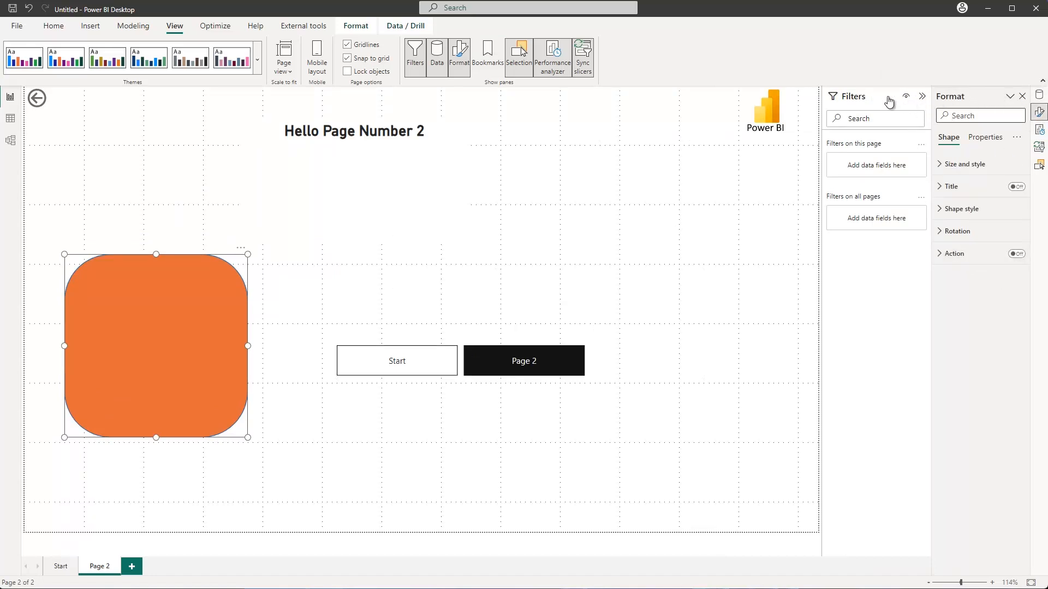
{"action": "left_click", "coordinate": [922, 97]}
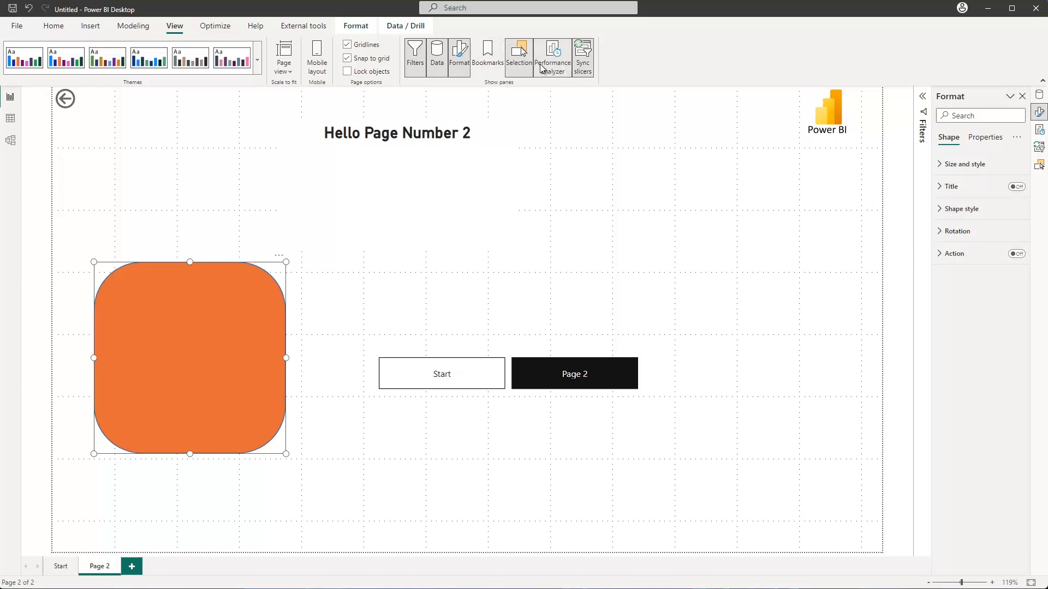
Review the optimization presets and the query reduction options, close the options without changes, and deselect the orange shape
{"action": "left_click", "coordinate": [212, 29]}
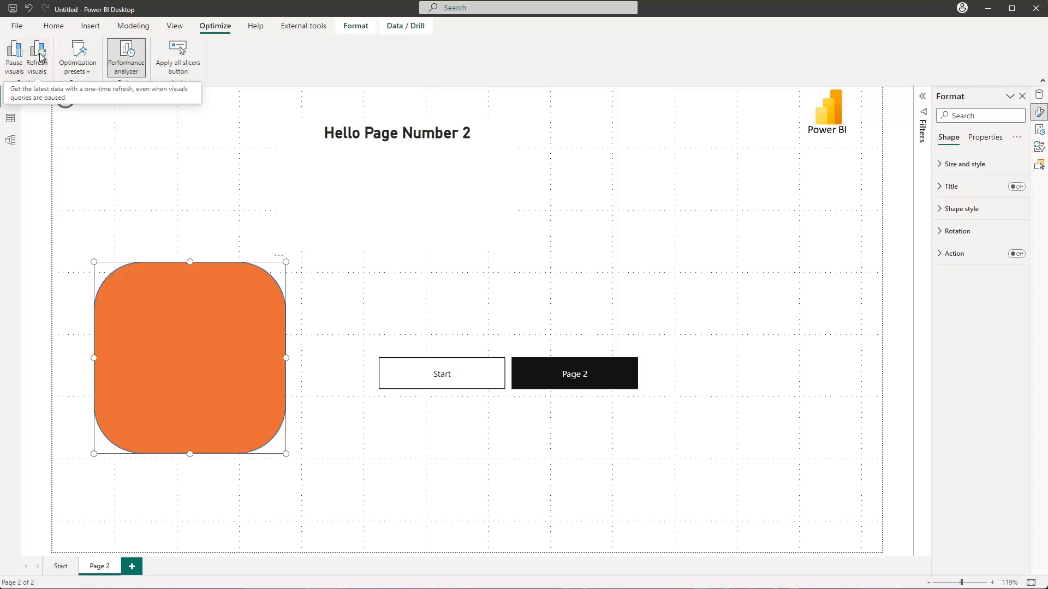
{"action": "left_click", "coordinate": [91, 75]}
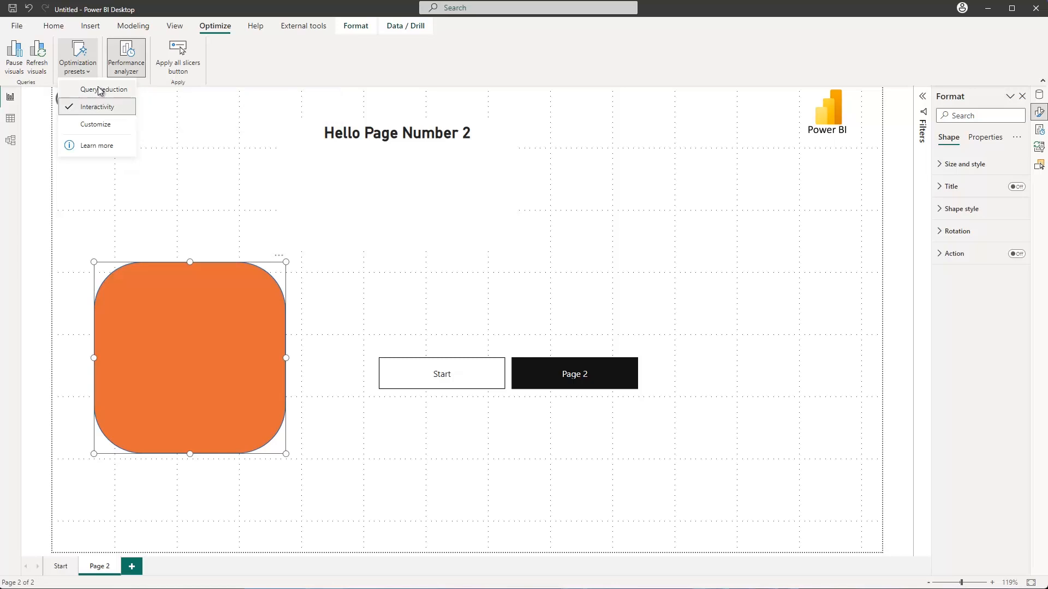
{"action": "left_click", "coordinate": [104, 126]}
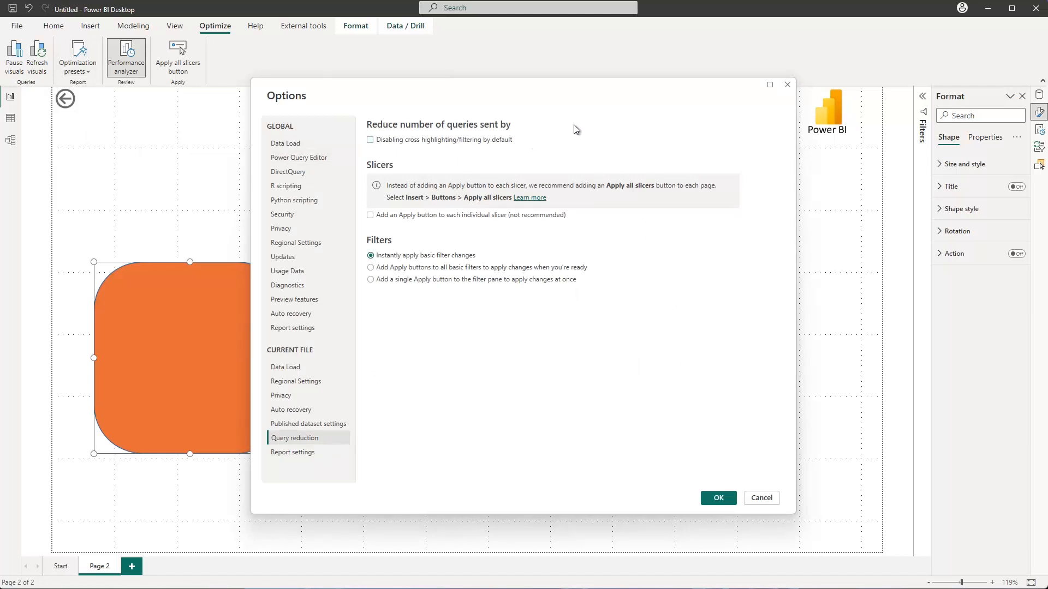
{"action": "left_click", "coordinate": [788, 86]}
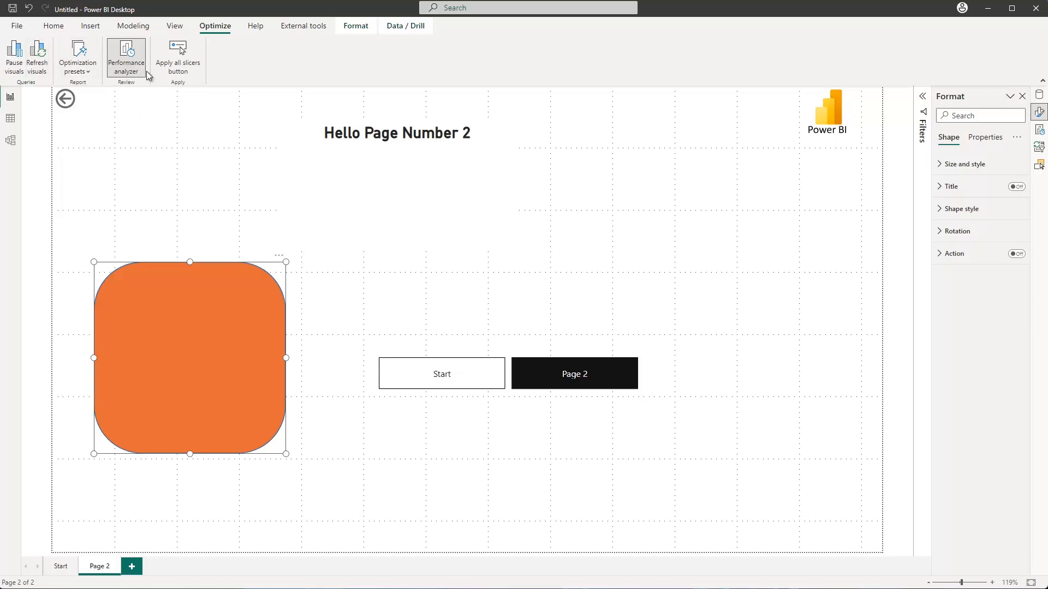
{"action": "left_click", "coordinate": [153, 130]}
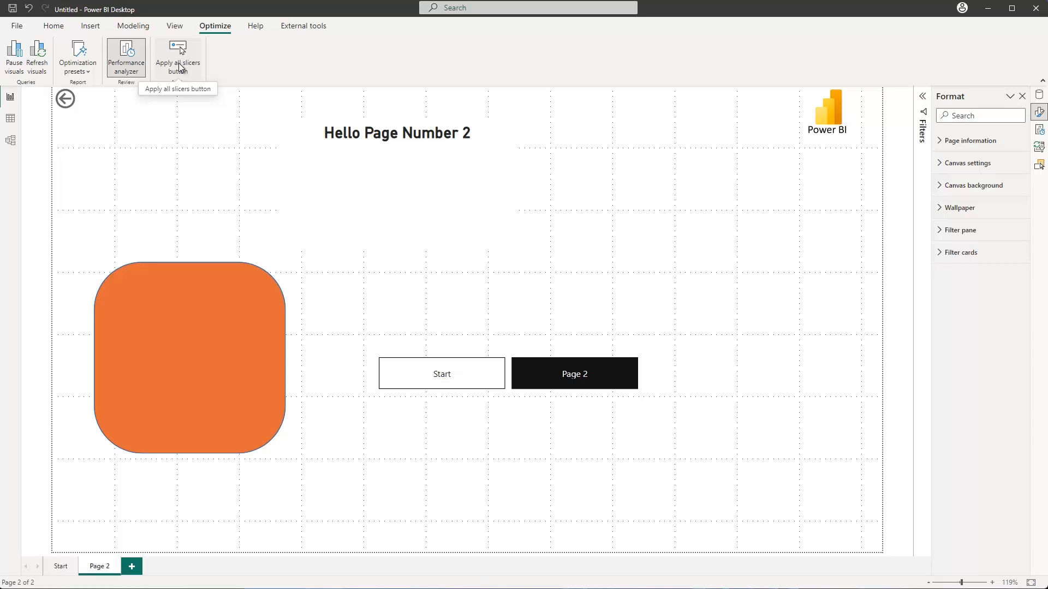
Look over the help resources and the installed external tools, and return to the Home commands
{"action": "left_click", "coordinate": [260, 28]}
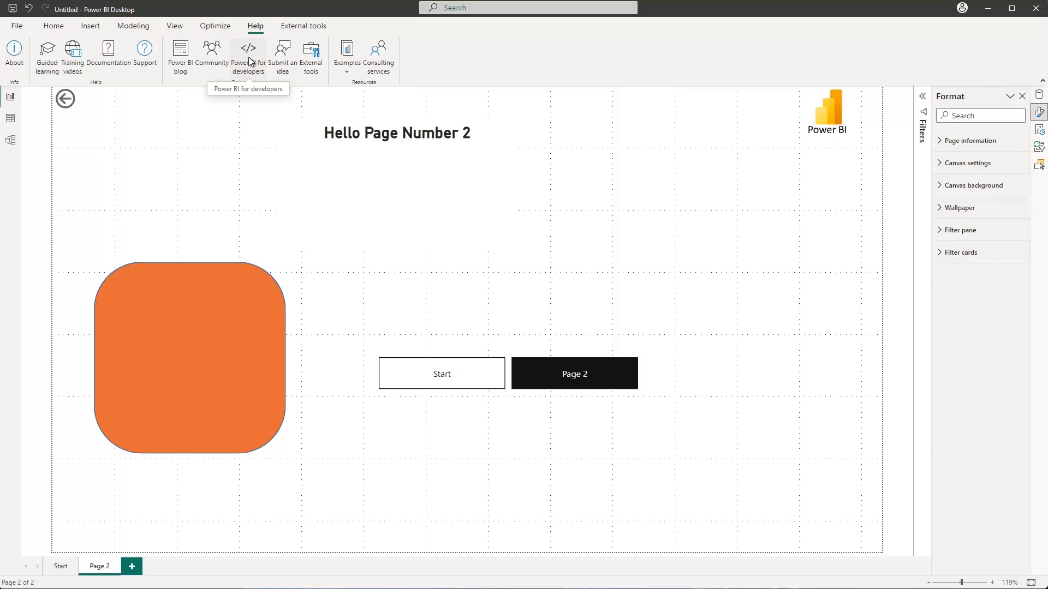
{"action": "left_click", "coordinate": [296, 28]}
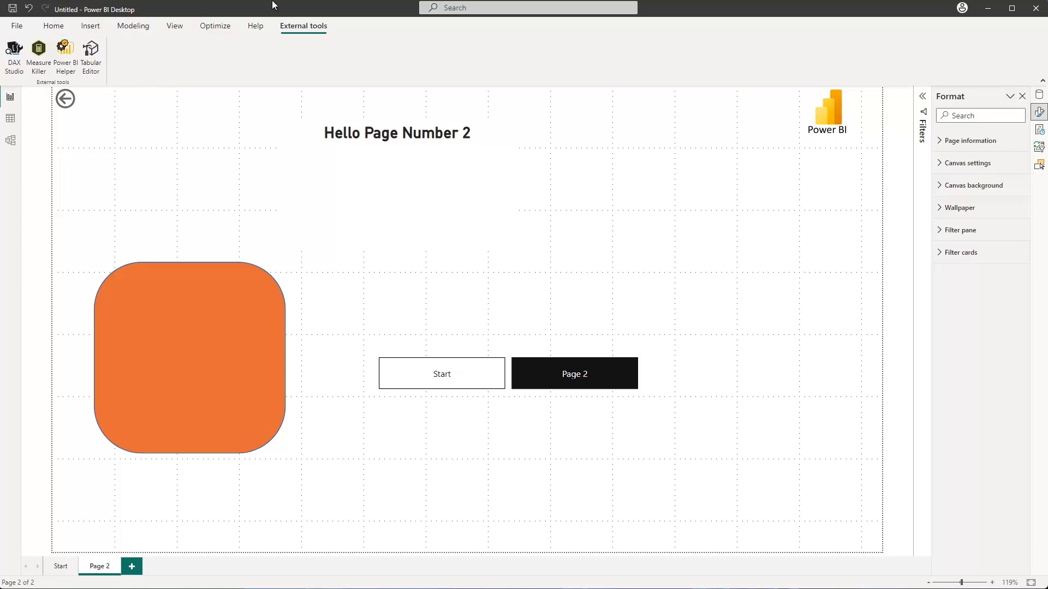
{"action": "left_click", "coordinate": [59, 30]}
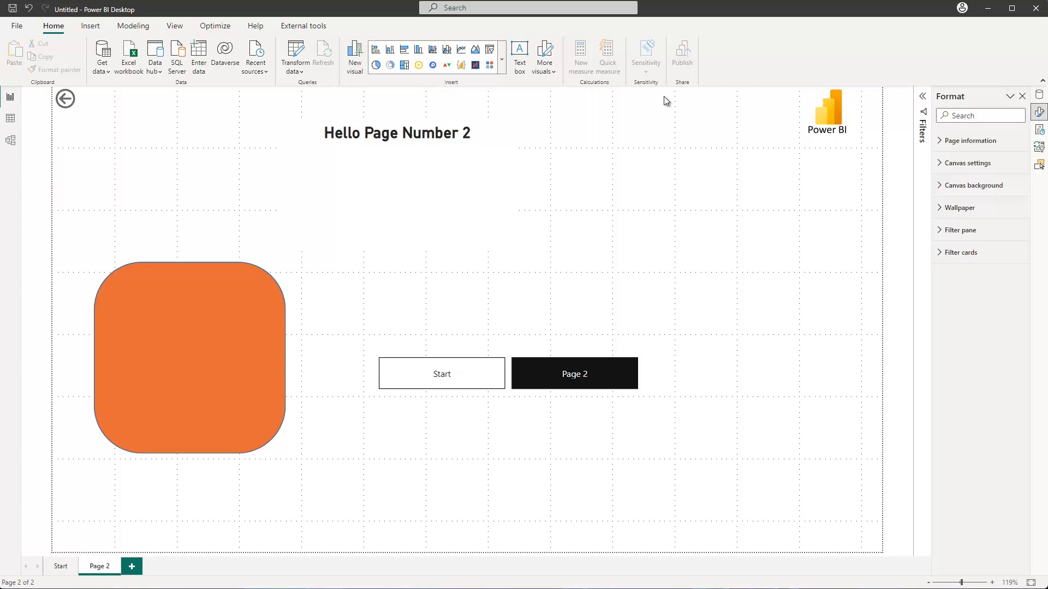
Look at the Table view and the Model view, and return to the Report view
{"action": "left_click", "coordinate": [10, 121]}
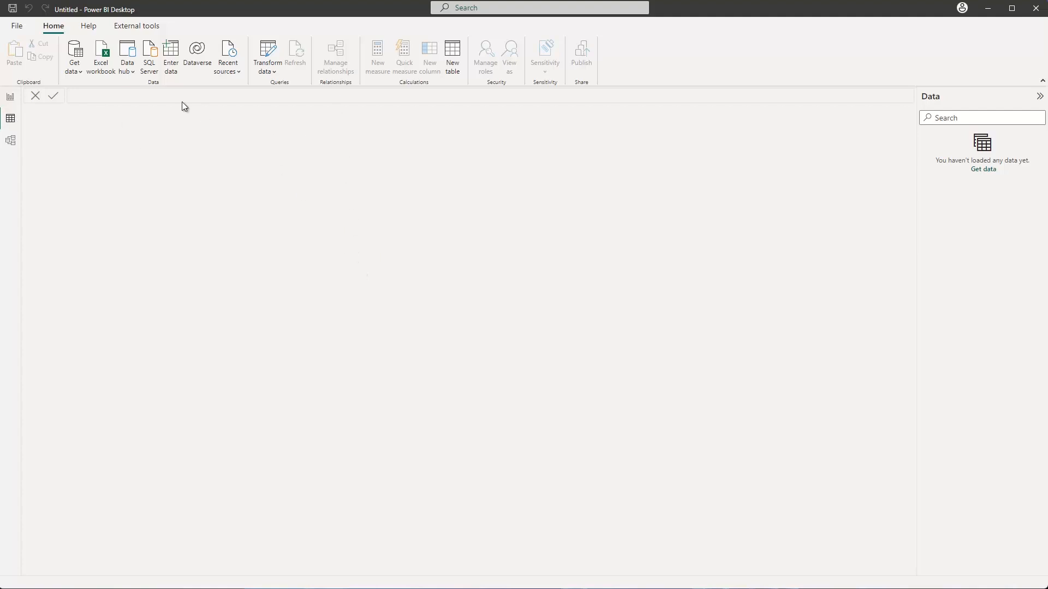
{"action": "left_click", "coordinate": [11, 141]}
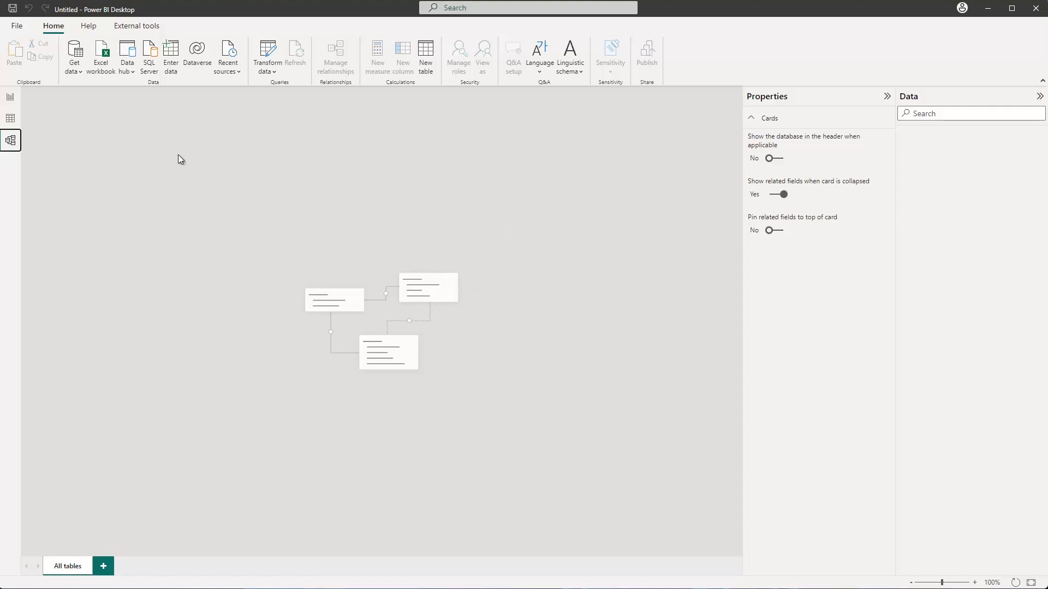
{"action": "left_click", "coordinate": [12, 98]}
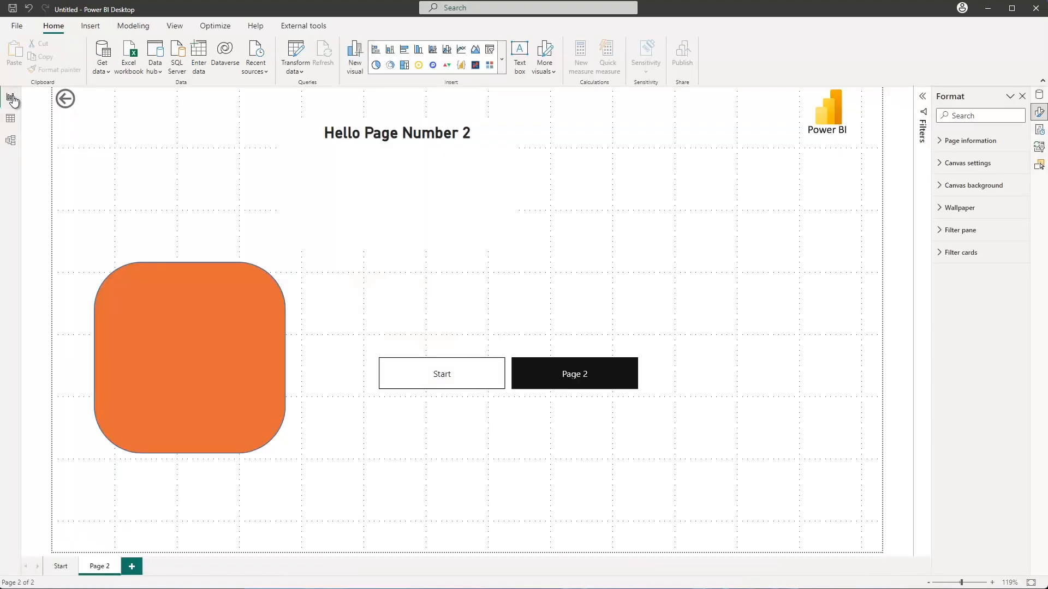